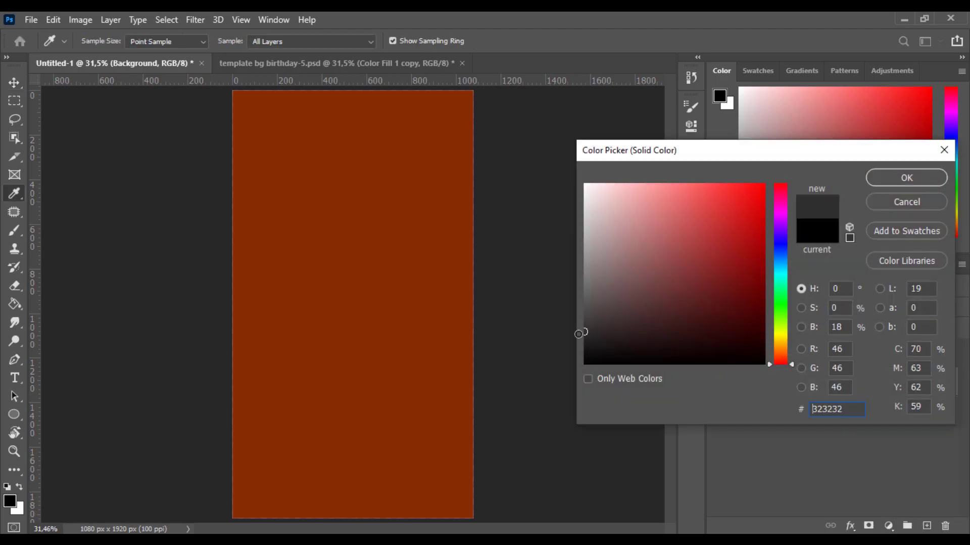
# Step: Confirm the dark solid color fill layer beneath Color Fill 1 and set its color to 0c0c0c
pyautogui.click(897, 169)
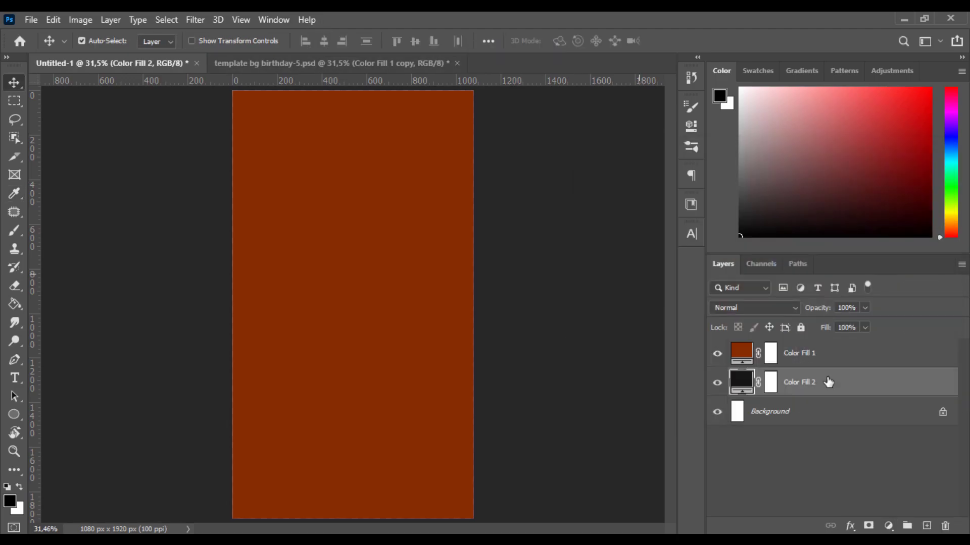
pyautogui.doubleClick(737, 381)
pyautogui.write('0c0c0c')
pyautogui.click(905, 177)
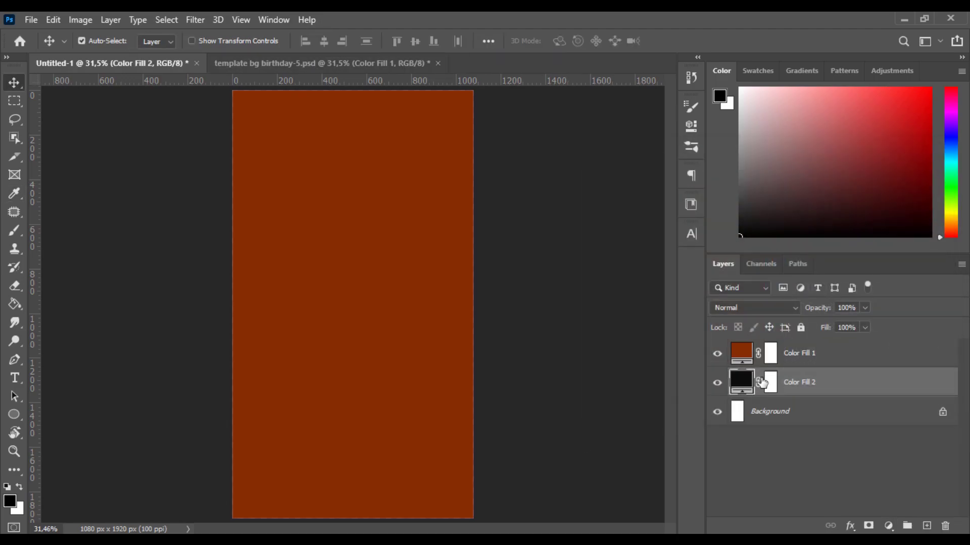
# Step: Invert the mask of the orange Color Fill 1 layer and choose a soft round brush with 0% hardness
pyautogui.click(774, 355)
pyautogui.hotkey('ctrl', 'i')
pyautogui.press('b')
pyautogui.rightClick(342, 298)
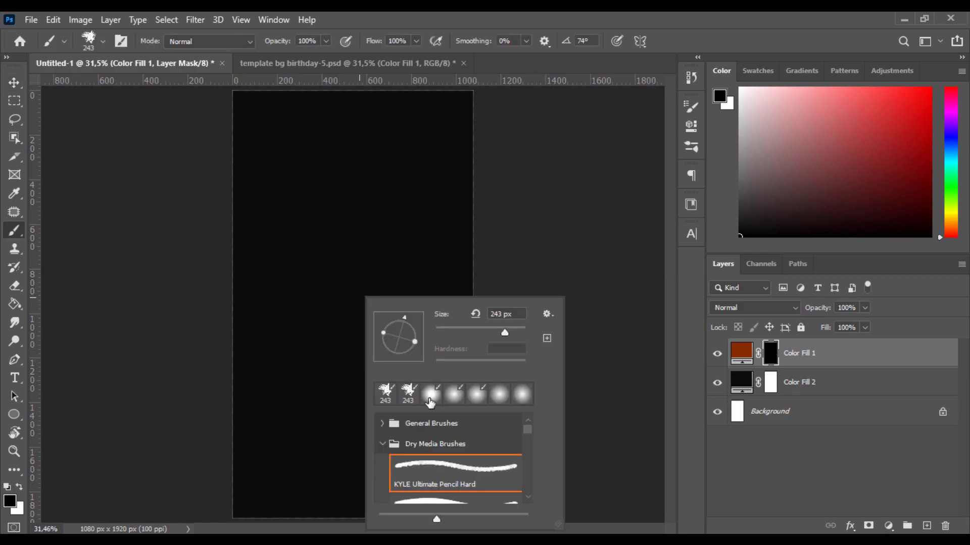
pyautogui.click(380, 445)
pyautogui.click(444, 388)
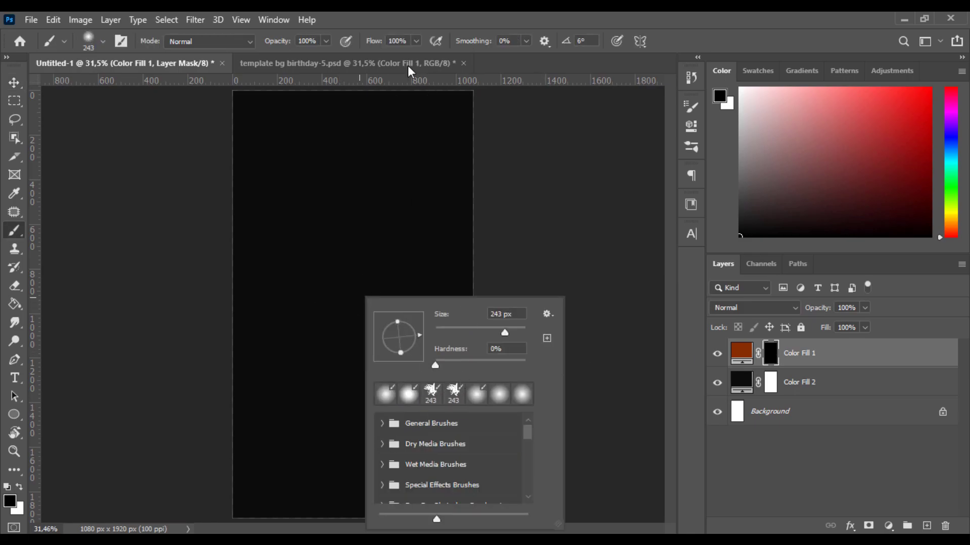
# Step: Paint the mask with the large soft brush at 53% flow and reduced opacity to reveal orange across the lower-left half
pyautogui.moveTo(374, 42)
pyautogui.mouseDown()
pyautogui.moveTo(358, 43)
pyautogui.moveTo(370, 42)
pyautogui.mouseUp()
pyautogui.moveTo(426, 210); pyautogui.dragTo(504, 215)
pyautogui.scroll(-3, 355, 218)
pyautogui.moveTo(225, 324)
pyautogui.mouseDown()
pyautogui.moveTo(355, 485)
pyautogui.moveTo(322, 400)
pyautogui.moveTo(88, 376)
pyautogui.mouseUp()
pyautogui.moveTo(349, 44); pyautogui.dragTo(357, 44)
pyautogui.moveTo(277, 42); pyautogui.dragTo(258, 42)
pyautogui.press('x')
pyautogui.click(450, 320)
pyautogui.press('x')
pyautogui.press('x')
pyautogui.moveTo(412, 277); pyautogui.dragTo(350, 276)
pyautogui.hotkey('ctrl', 'z')
pyautogui.hotkey('ctrl', 'shift', 'z')
pyautogui.scroll(2, 404, 350)
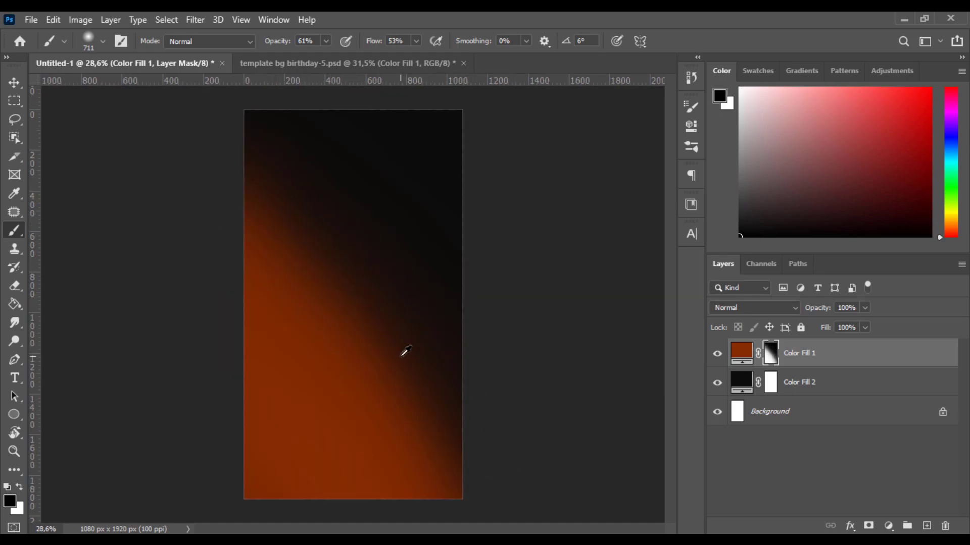
# Step: Rework the diagonal orange-to-black transition on the mask with alternating black and white soft strokes at varying opacity
pyautogui.moveTo(334, 317); pyautogui.dragTo(351, 317)
pyautogui.press('x')
pyautogui.moveTo(275, 202); pyautogui.dragTo(503, 528)
pyautogui.press('x')
pyautogui.moveTo(339, 134); pyautogui.dragTo(585, 350)
pyautogui.press('x')
pyautogui.moveTo(277, 42); pyautogui.dragTo(270, 42)
pyautogui.moveTo(369, 242); pyautogui.dragTo(445, 323)
pyautogui.press('x')
pyautogui.press('x')
pyautogui.moveTo(470, 187); pyautogui.dragTo(313, 151)
pyautogui.press('x')
pyautogui.moveTo(468, 320); pyautogui.dragTo(324, 263)
pyautogui.moveTo(277, 43); pyautogui.dragTo(304, 42)
pyautogui.moveTo(262, 192); pyautogui.dragTo(520, 429)
pyautogui.press('x')
pyautogui.moveTo(267, 172); pyautogui.dragTo(434, 404)
pyautogui.moveTo(277, 43); pyautogui.dragTo(258, 42)
pyautogui.moveTo(424, 404); pyautogui.dragTo(298, 217)
pyautogui.press('x')
pyautogui.moveTo(403, 213); pyautogui.dragTo(511, 414)
pyautogui.press('x')
pyautogui.moveTo(258, 215)
pyautogui.mouseDown()
pyautogui.moveTo(292, 264)
pyautogui.moveTo(621, 413)
pyautogui.mouseUp()
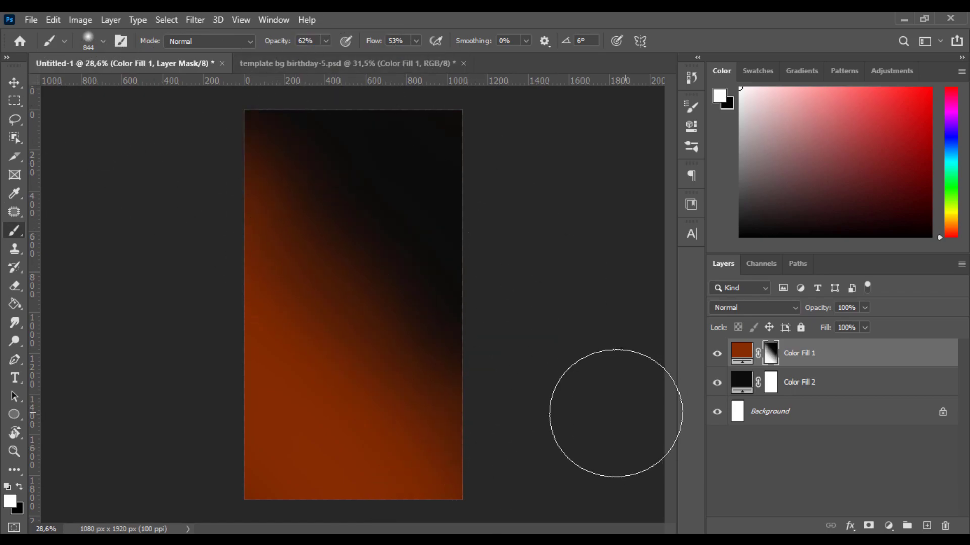
# Step: Soften the diagonal blend further with a 1096 px brush, lowering its opacity to 45% and 19%, and fit the canvas to the view
pyautogui.moveTo(277, 43); pyautogui.dragTo(268, 43)
pyautogui.moveTo(454, 328); pyautogui.dragTo(102, 247)
pyautogui.moveTo(305, 224)
pyautogui.mouseDown()
pyautogui.moveTo(366, 283)
pyautogui.moveTo(377, 341)
pyautogui.mouseUp()
pyautogui.press('x')
pyautogui.moveTo(264, 104); pyautogui.dragTo(660, 503)
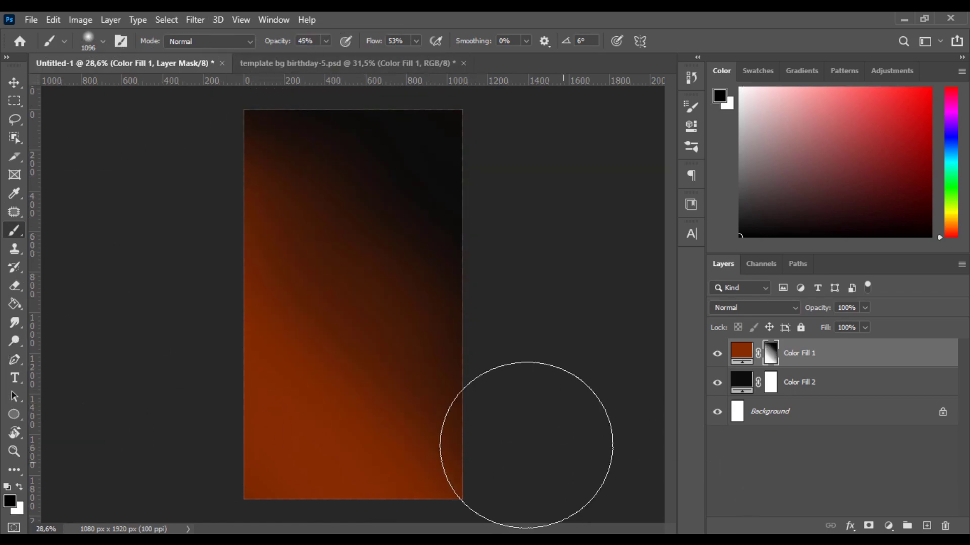
pyautogui.moveTo(222, 131); pyautogui.dragTo(601, 311)
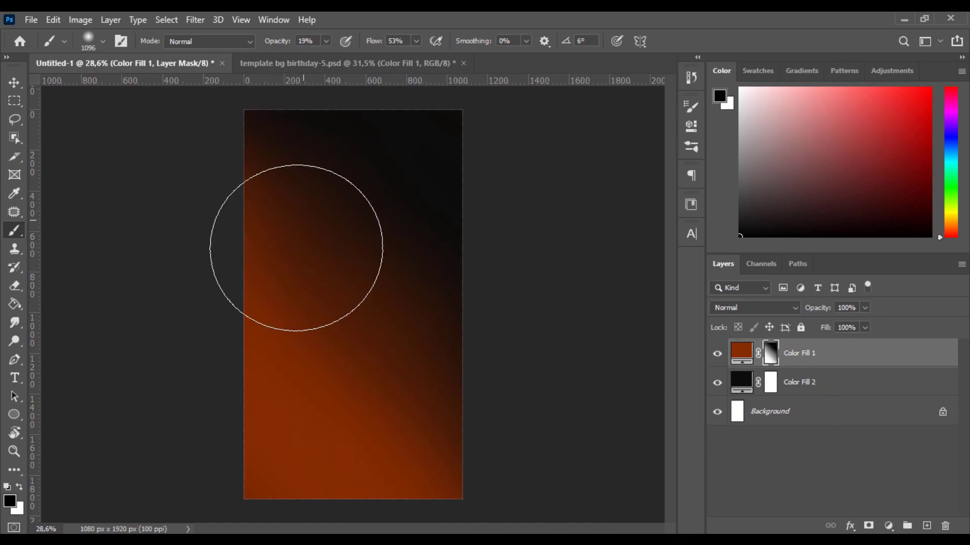
pyautogui.hotkey('ctrl', '0')
pyautogui.press('v')
# Step: Add a new layer above the color fills and fill it with dark gray using the Paint Bucket
pyautogui.click(888, 526)
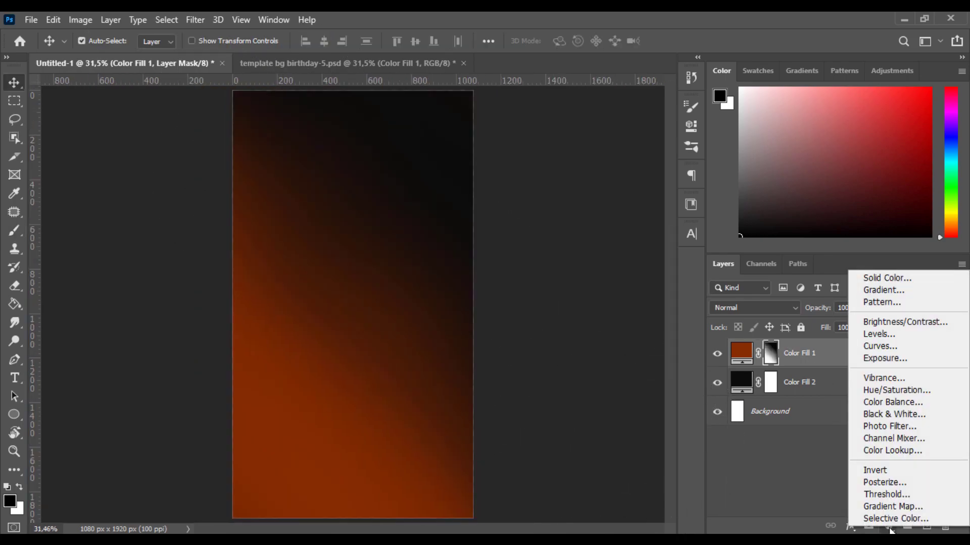
pyautogui.click(812, 507)
pyautogui.click(927, 526)
pyautogui.click(9, 501)
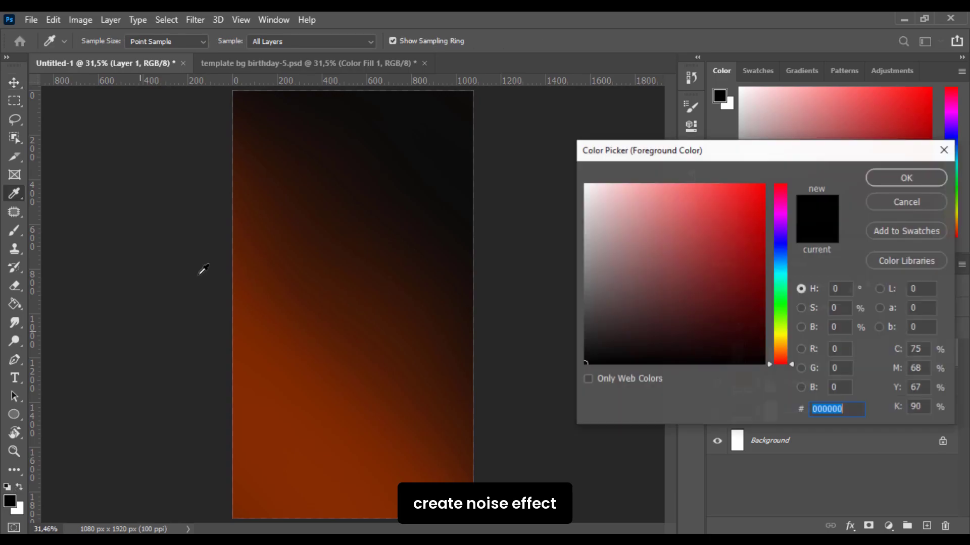
pyautogui.click(584, 328)
pyautogui.click(905, 184)
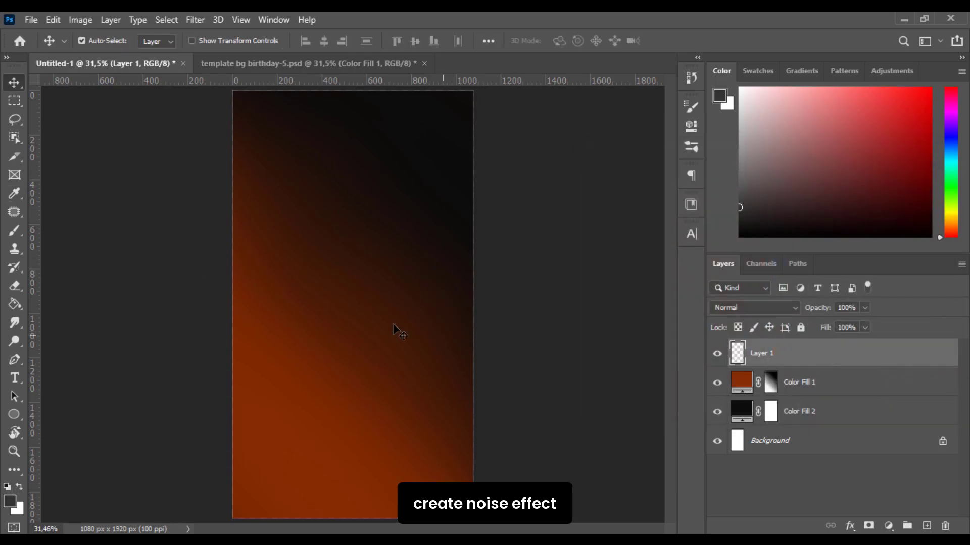
pyautogui.click(13, 304)
pyautogui.click(298, 318)
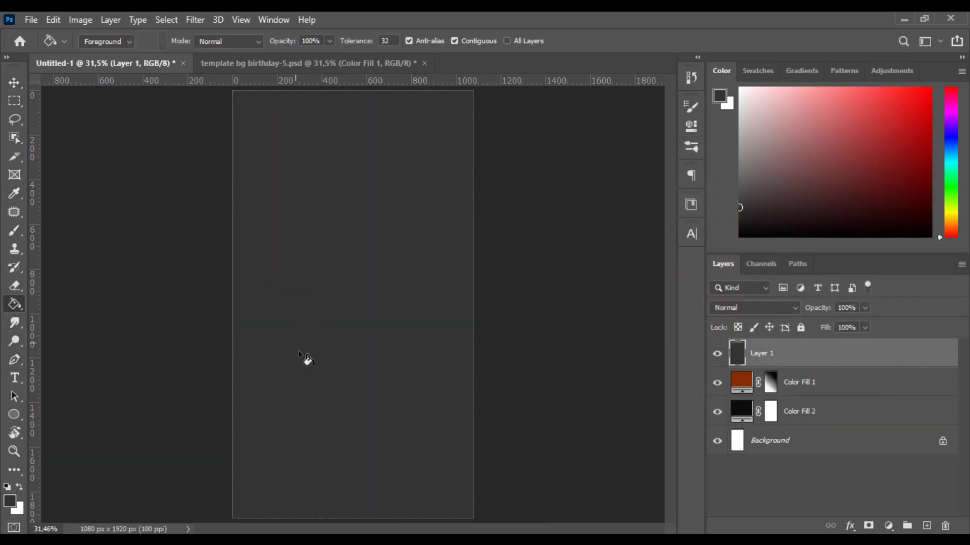
# Step: Convert the gray layer to a smart object and apply a 22% uniform, monochromatic Add Noise filter
pyautogui.rightClick(791, 368)
pyautogui.click(688, 207)
pyautogui.click(194, 19)
pyautogui.click(392, 219)
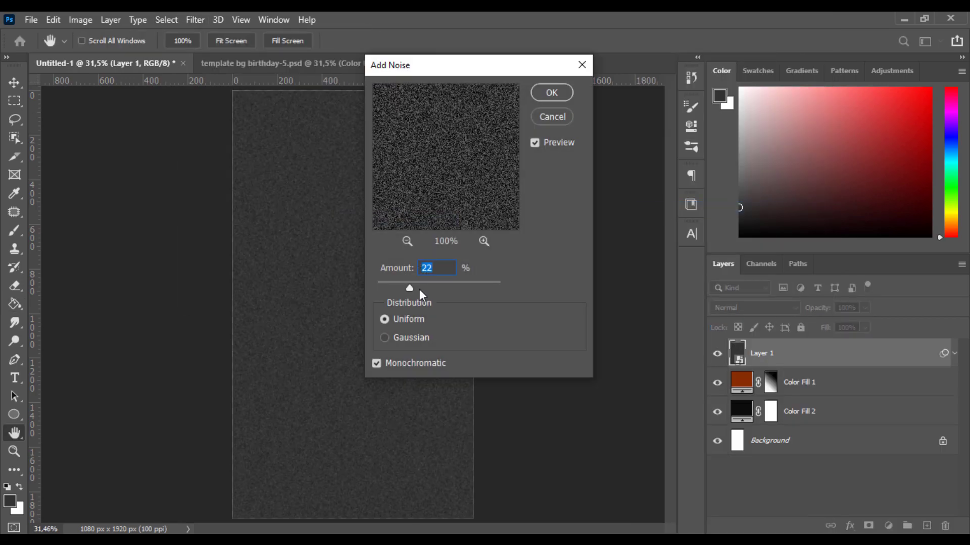
pyautogui.click(552, 93)
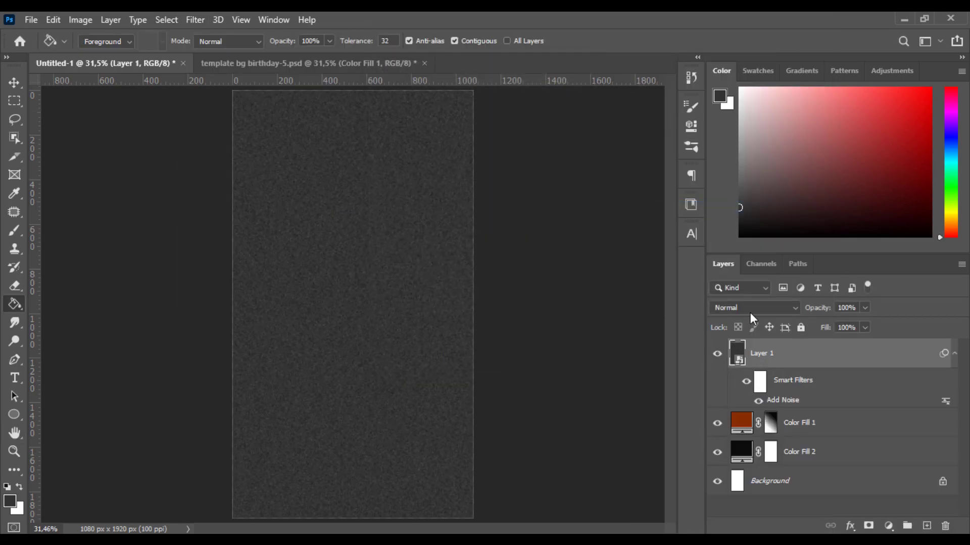
# Step: Set the noise layer's blending mode to Soft Light and slightly reduce its Add Noise amount
pyautogui.click(751, 308)
pyautogui.click(726, 362)
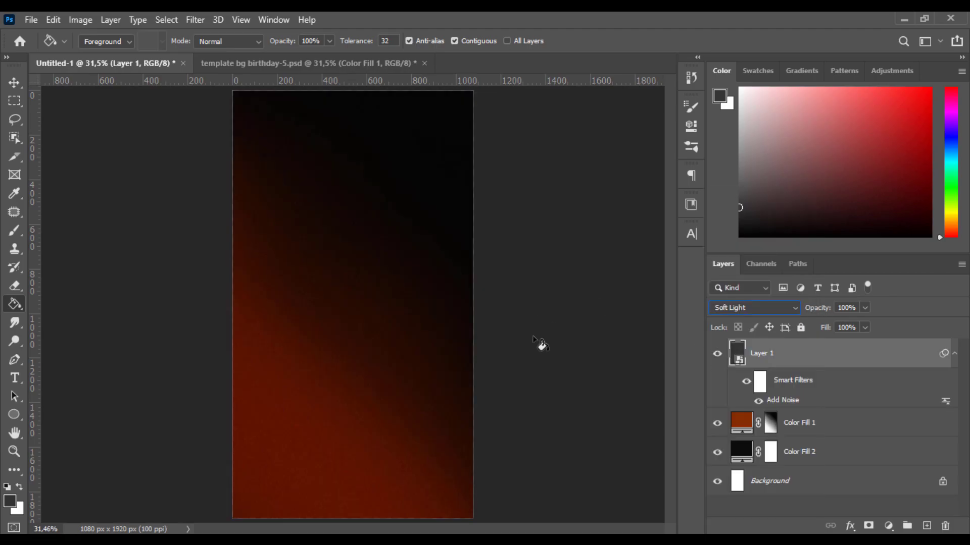
pyautogui.doubleClick(781, 402)
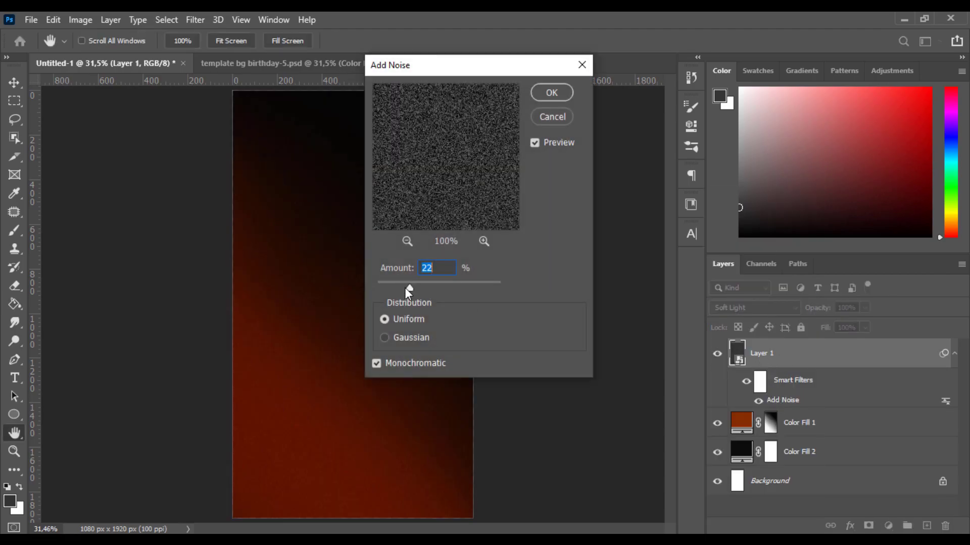
pyautogui.moveTo(399, 288); pyautogui.dragTo(402, 288)
pyautogui.click(552, 94)
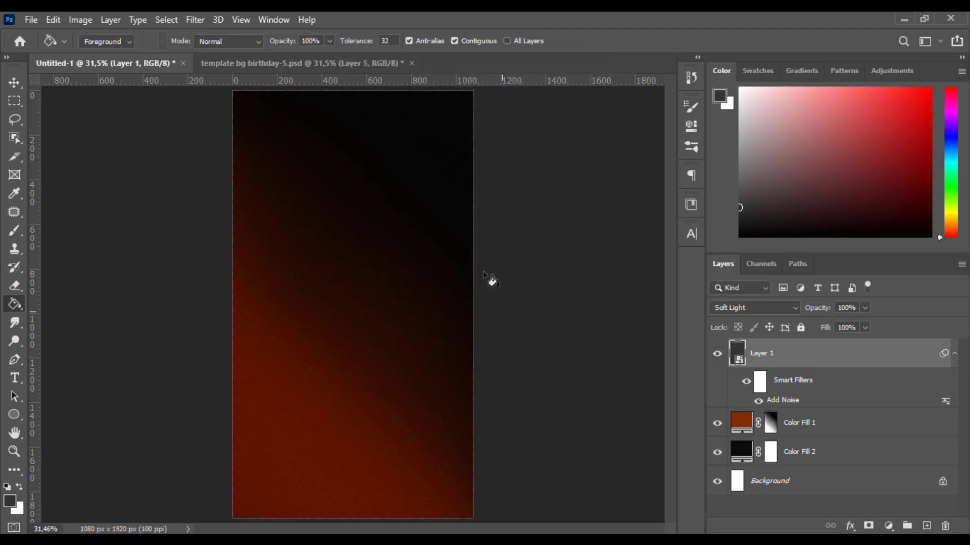
# Step: Select the Color Fill 1 layer and hide the noise layer above it
pyautogui.click(828, 430)
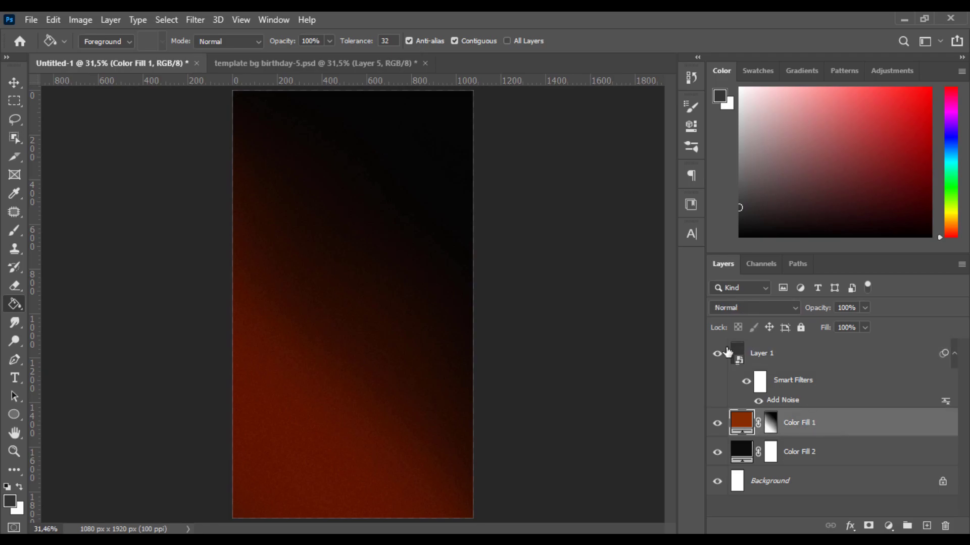
pyautogui.click(717, 353)
pyautogui.rightClick(831, 430)
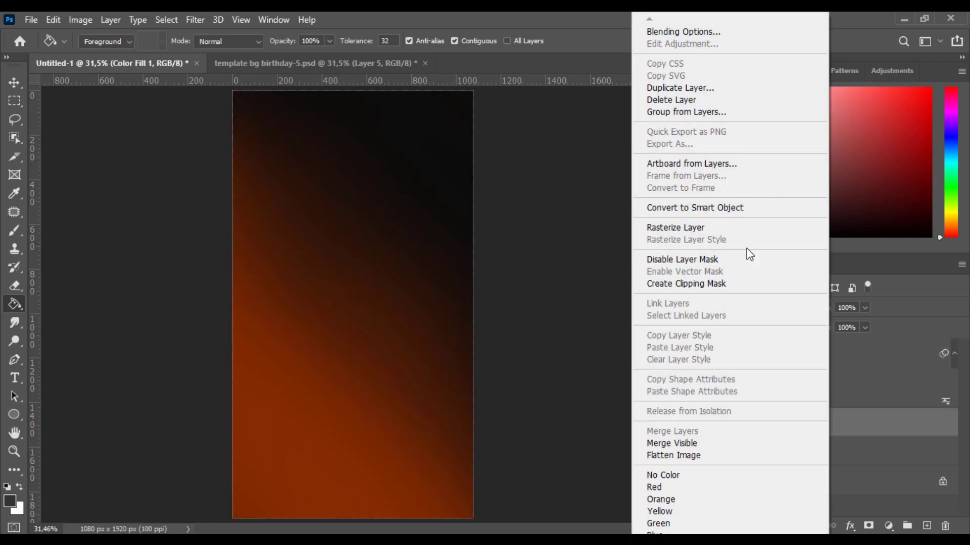
pyautogui.click(698, 165)
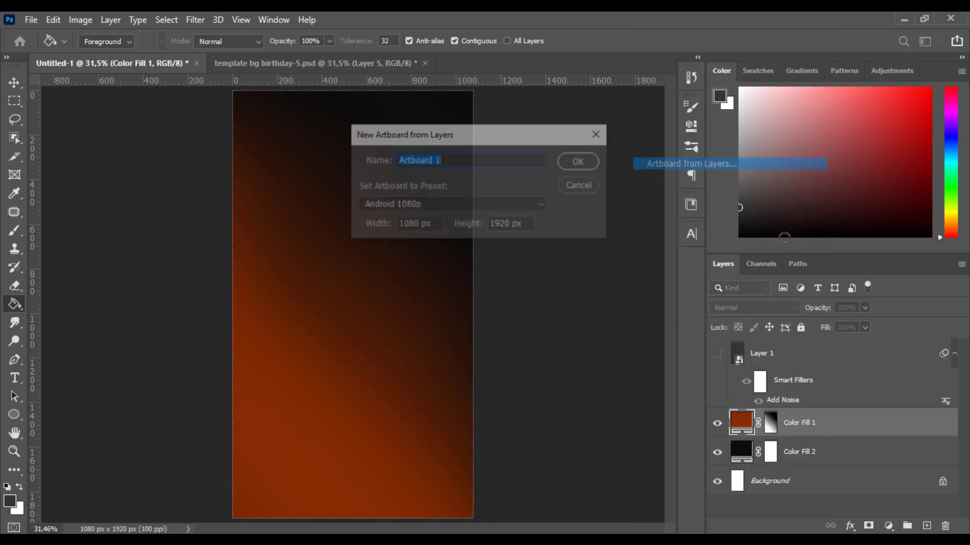
pyautogui.click(578, 184)
pyautogui.rightClick(855, 430)
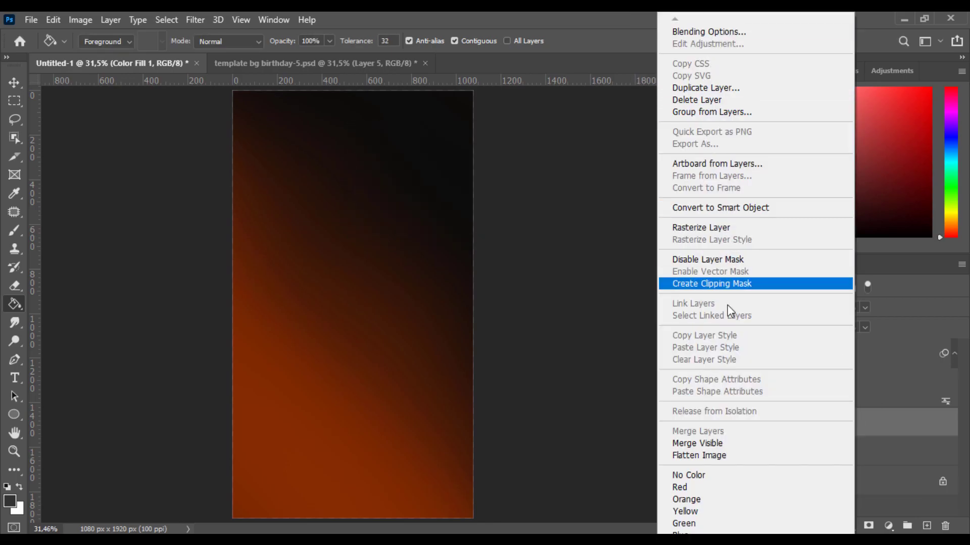
pyautogui.click(887, 426)
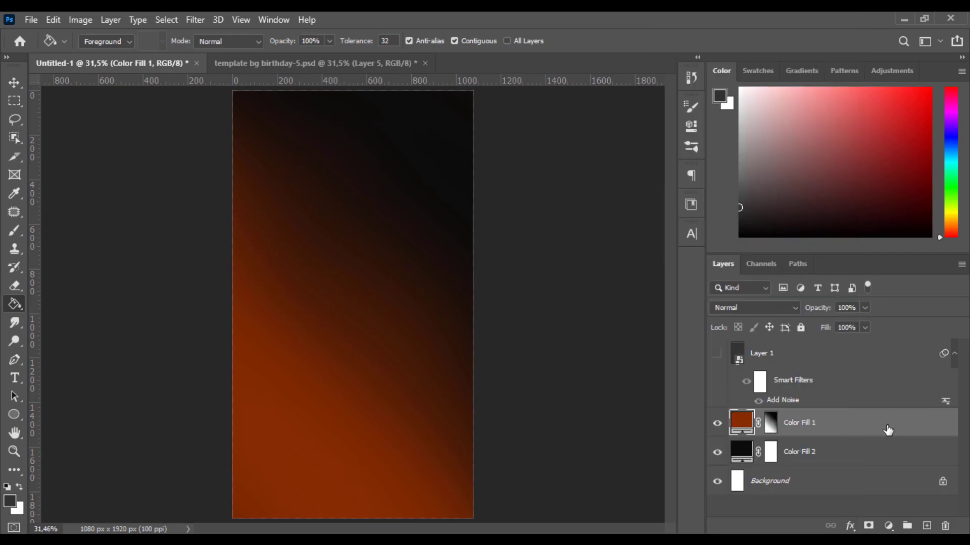
# Step: Stamp all visible layers into a new merged layer above Color Fill 1 and convert it to a smart object
pyautogui.hotkey('ctrl', 'alt', 'shift', 'e')
pyautogui.rightClick(838, 430)
pyautogui.click(679, 208)
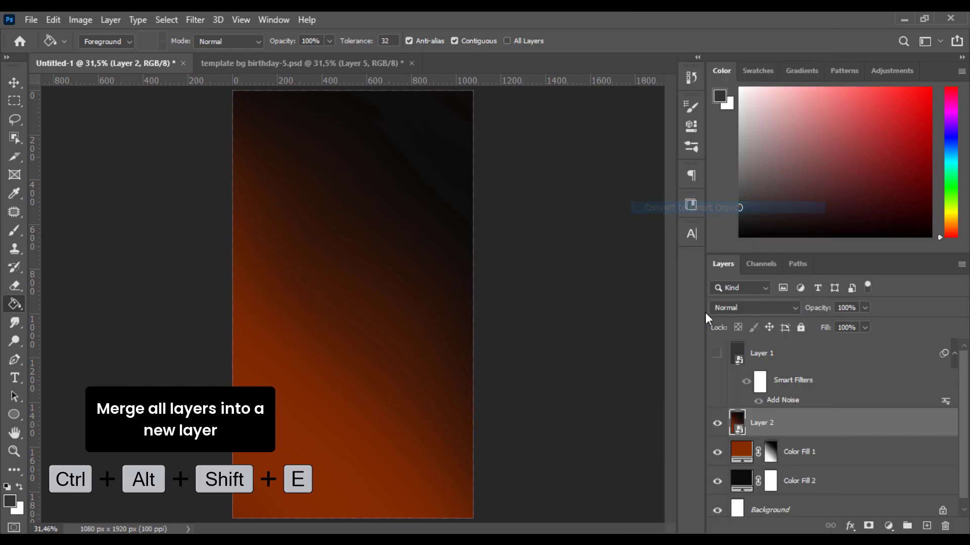
# Step: Open the Camera Raw Filter on the merged layer, add shadow, midtone and highlight curve points, and raise the black point slightly
pyautogui.click(204, 23)
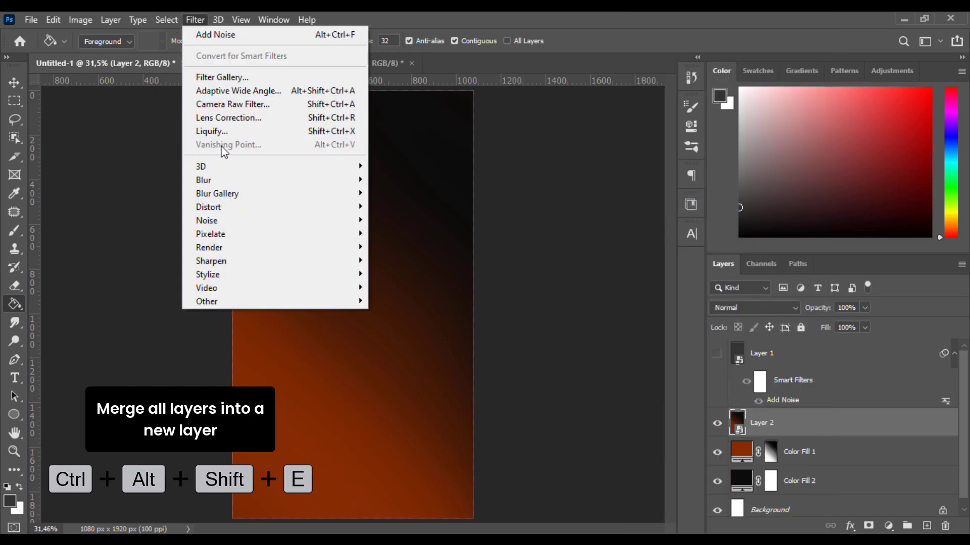
pyautogui.moveTo(232, 175)
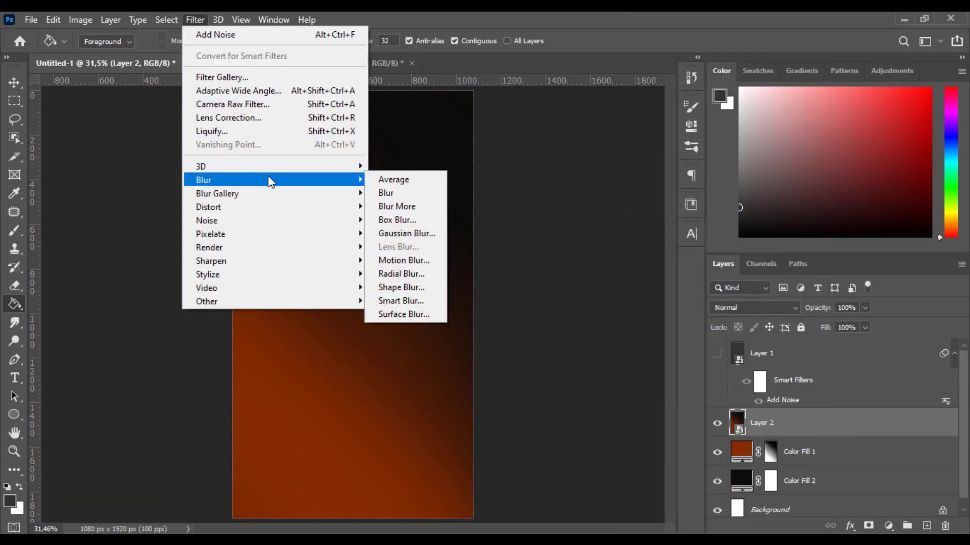
pyautogui.click(313, 109)
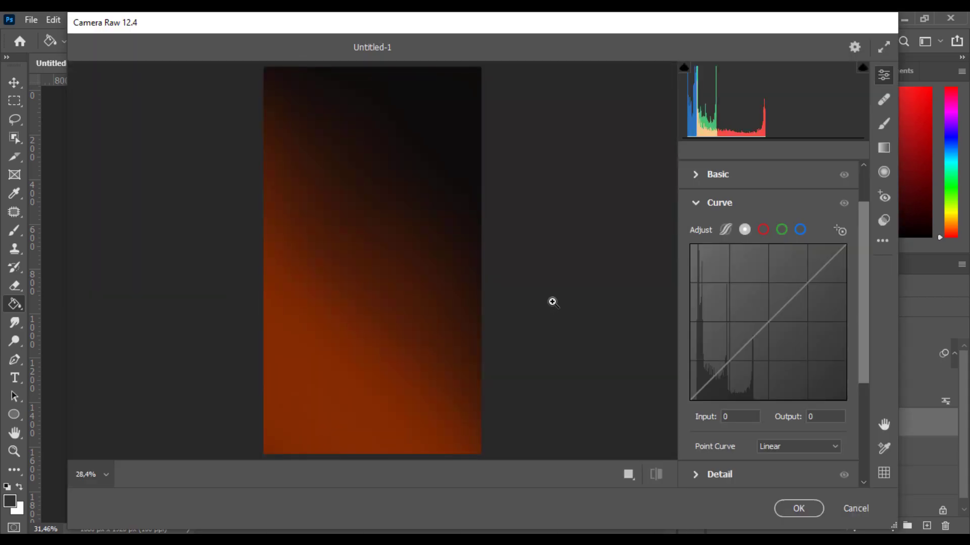
pyautogui.click(730, 363)
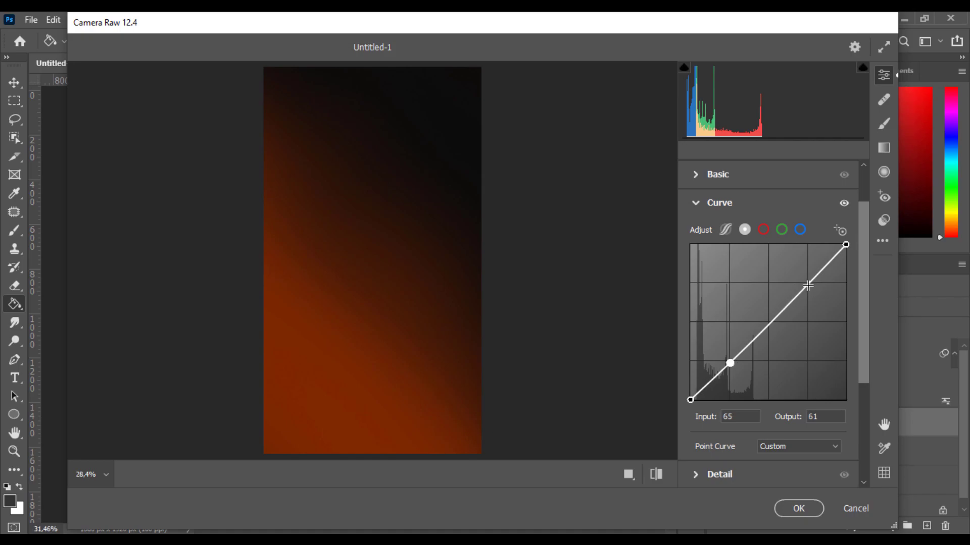
pyautogui.moveTo(808, 287); pyautogui.dragTo(808, 280)
pyautogui.click(766, 320)
pyautogui.moveTo(690, 400); pyautogui.dragTo(690, 398)
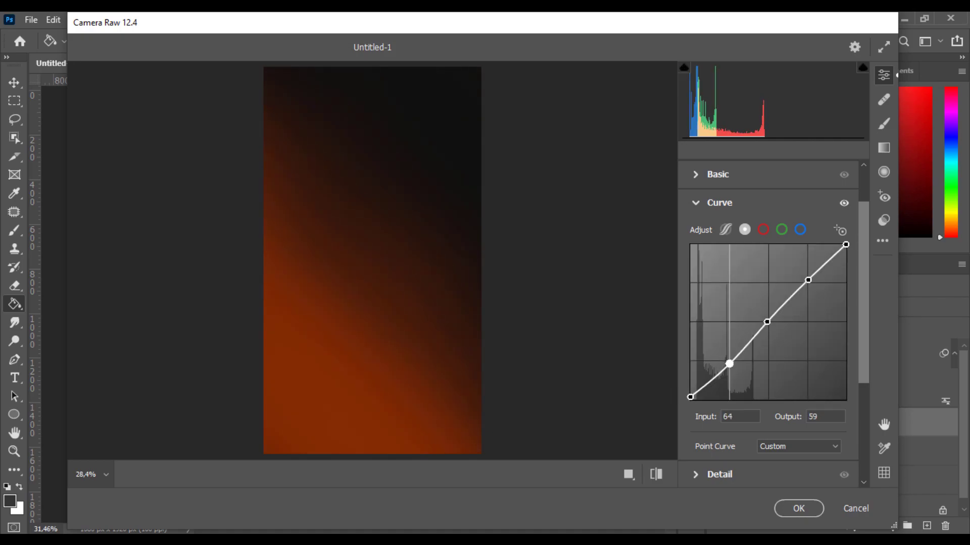
# Step: Fine-tune the highlight and midtone curve points and place the shadow point at input 64, output 60
pyautogui.moveTo(808, 280); pyautogui.dragTo(804, 279)
pyautogui.moveTo(767, 321); pyautogui.dragTo(771, 325)
pyautogui.moveTo(731, 364); pyautogui.dragTo(732, 365)
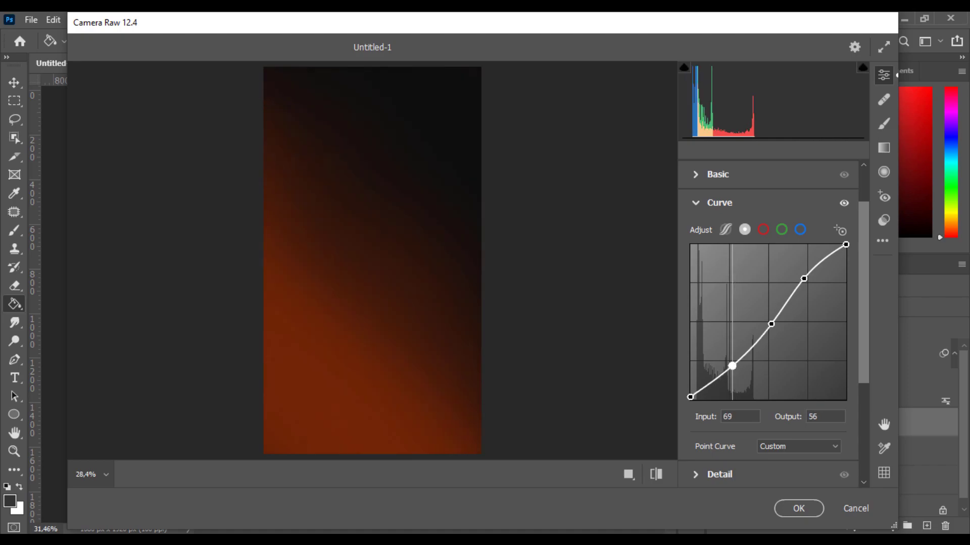
pyautogui.moveTo(804, 279); pyautogui.dragTo(805, 278)
pyautogui.moveTo(733, 367); pyautogui.dragTo(729, 367)
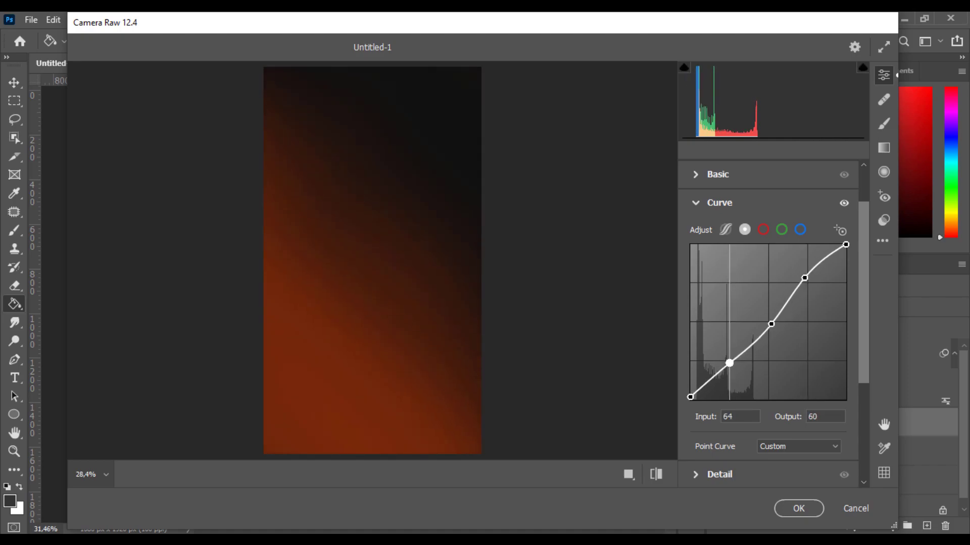
# Step: Set Highlights to +16, Shadows to +4 and Whites to +20 in the Basic adjustments and apply the Camera Raw filter
pyautogui.click(697, 204)
pyautogui.click(696, 228)
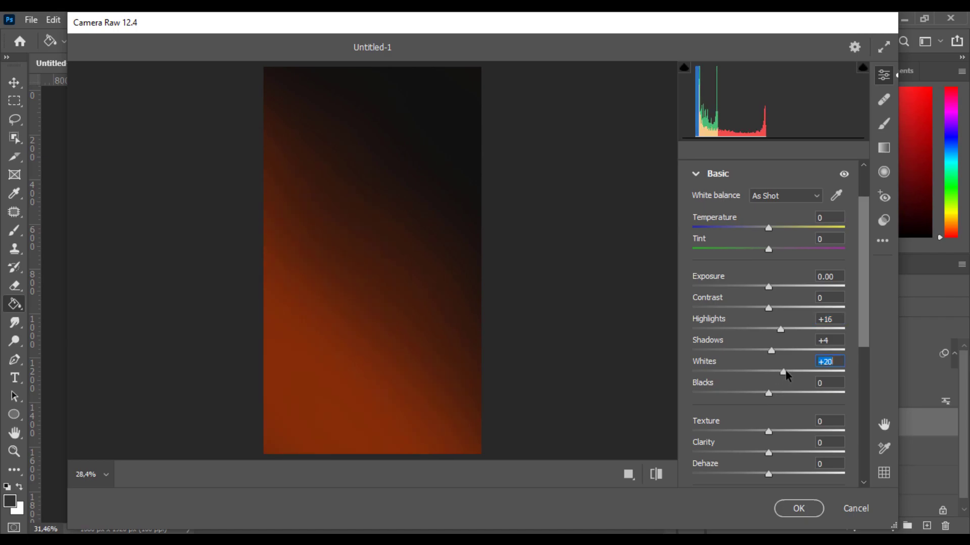
pyautogui.click(797, 508)
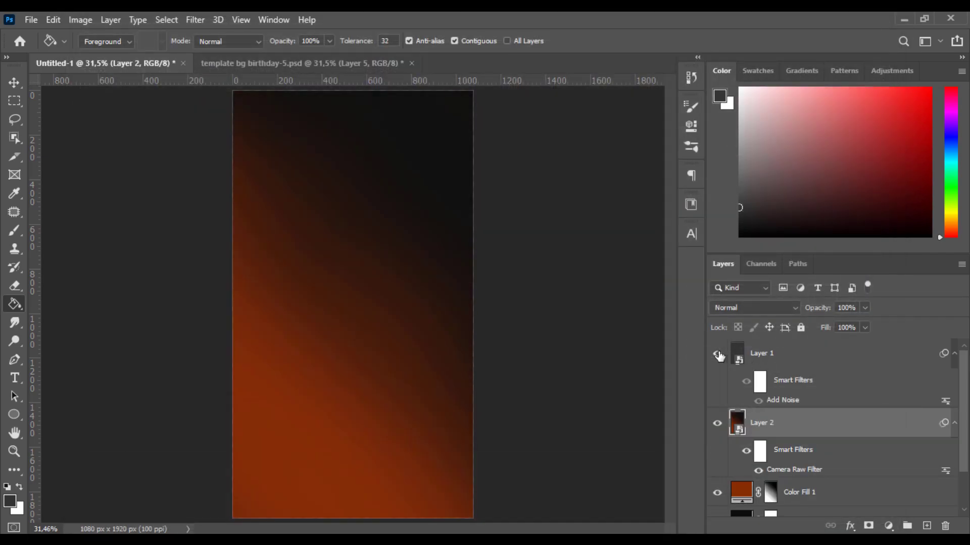
# Step: Toggle the noise layer's visibility to compare the effect and leave the layer shown
pyautogui.click(717, 355)
pyautogui.click(717, 355)
pyautogui.click(718, 355)
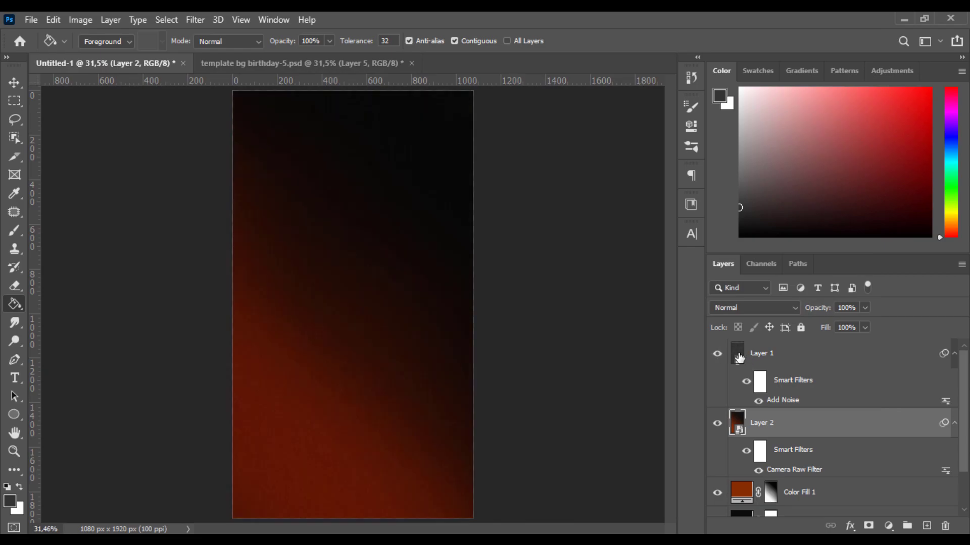
# Step: Open the noise layer's smart object contents to inspect the gray fill and close them again
pyautogui.doubleClick(738, 353)
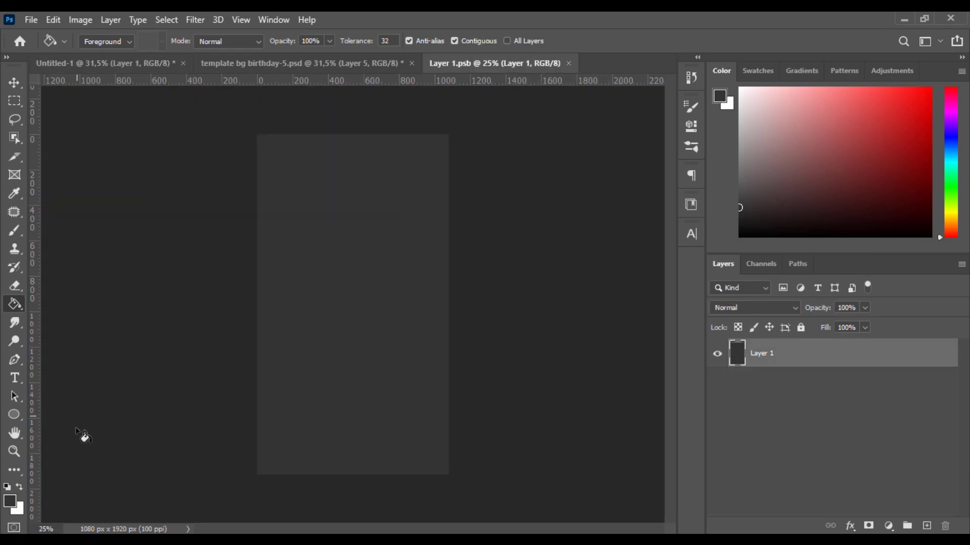
pyautogui.click(569, 62)
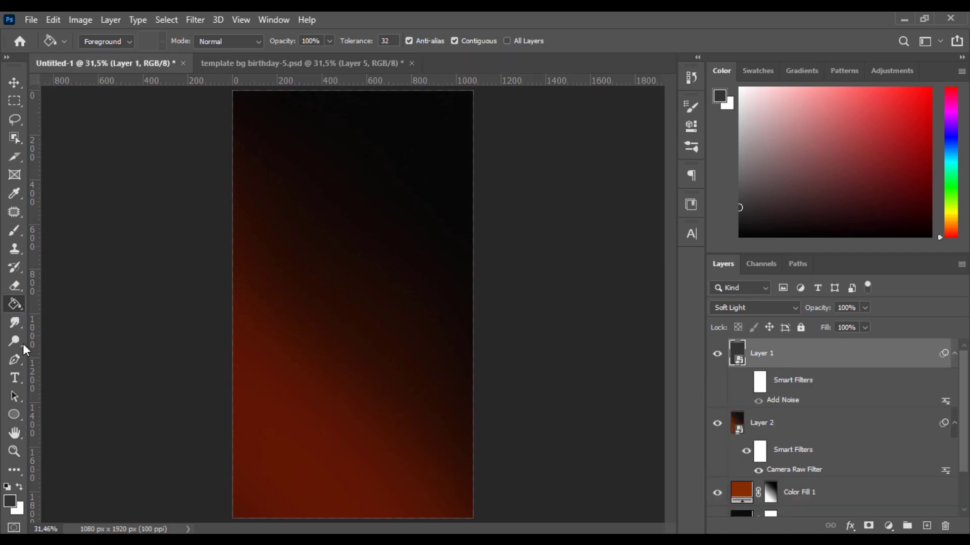
# Step: Rasterize the noise layer and refill it with the lighter gray #616161
pyautogui.click(9, 504)
pyautogui.moveTo(586, 295); pyautogui.dragTo(575, 296)
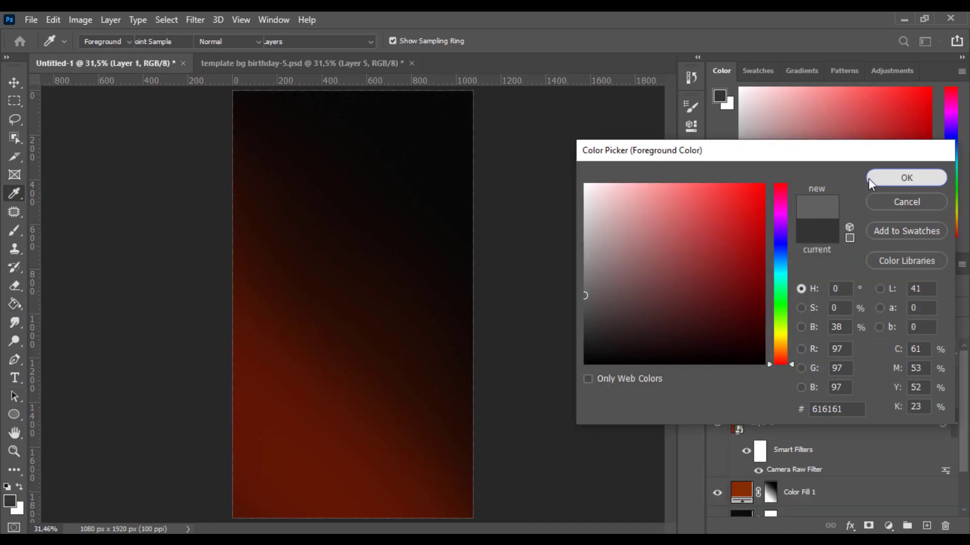
pyautogui.click(890, 186)
pyautogui.press('g')
pyautogui.click(314, 271)
pyautogui.click(491, 230)
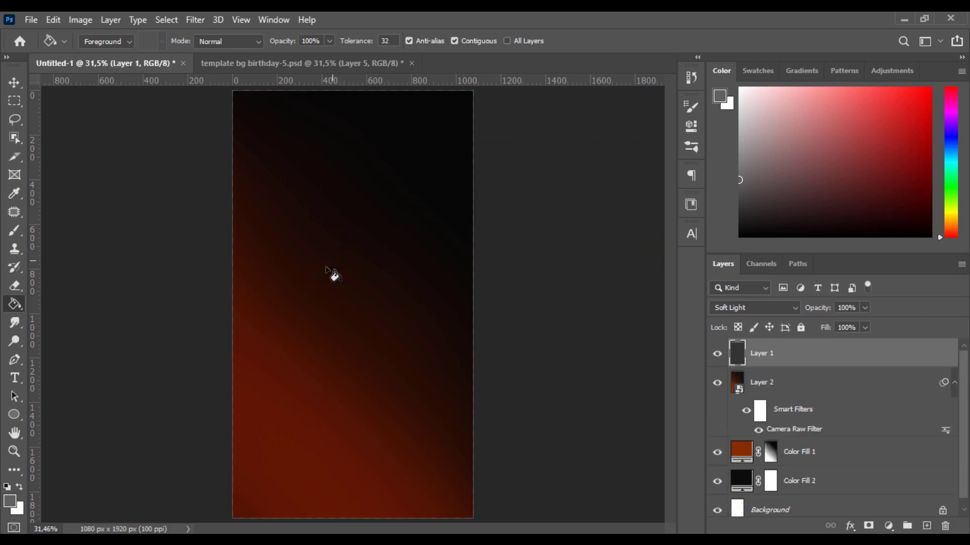
pyautogui.click(306, 288)
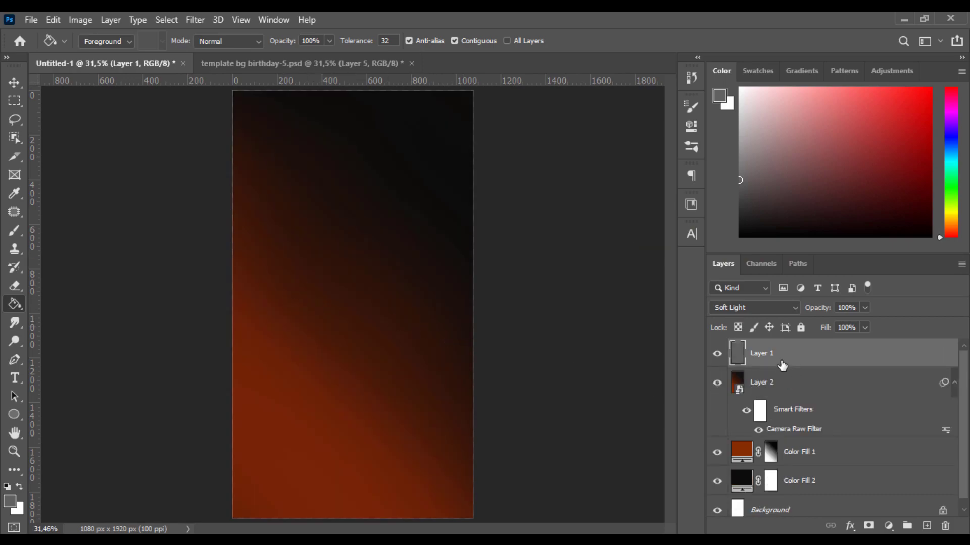
# Step: Convert the gray layer to a smart object and apply 20% uniform, monochromatic Add Noise to it
pyautogui.click(20, 88)
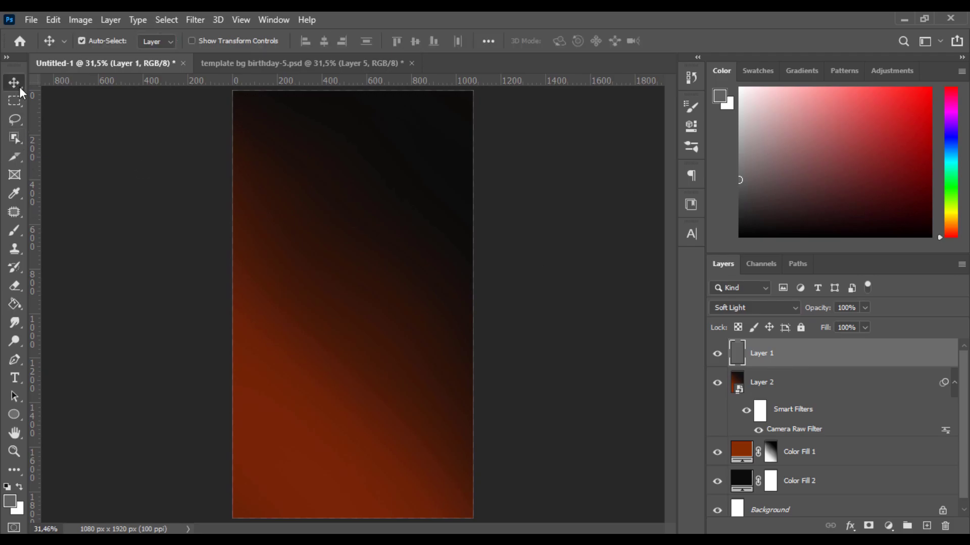
pyautogui.rightClick(803, 360)
pyautogui.click(657, 207)
pyautogui.click(195, 20)
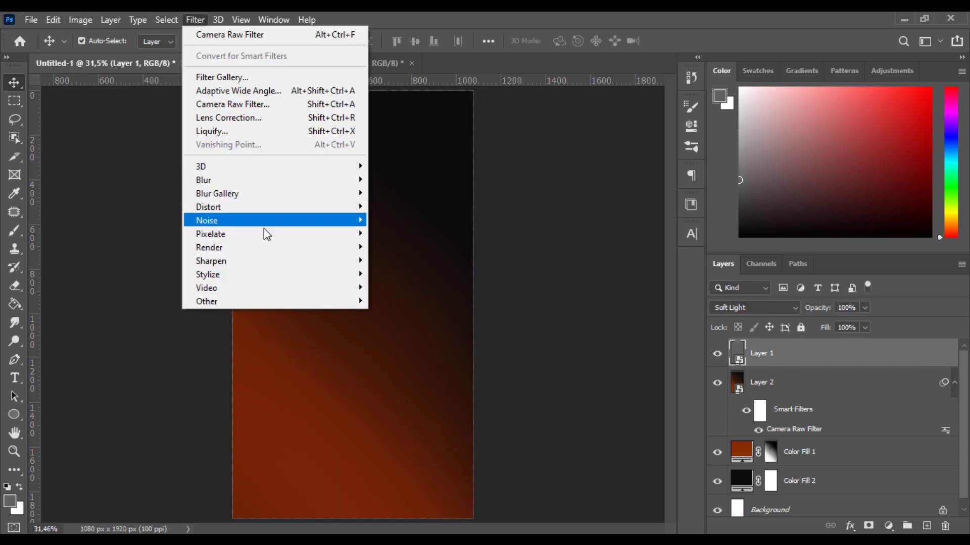
pyautogui.moveTo(299, 220)
pyautogui.click(394, 216)
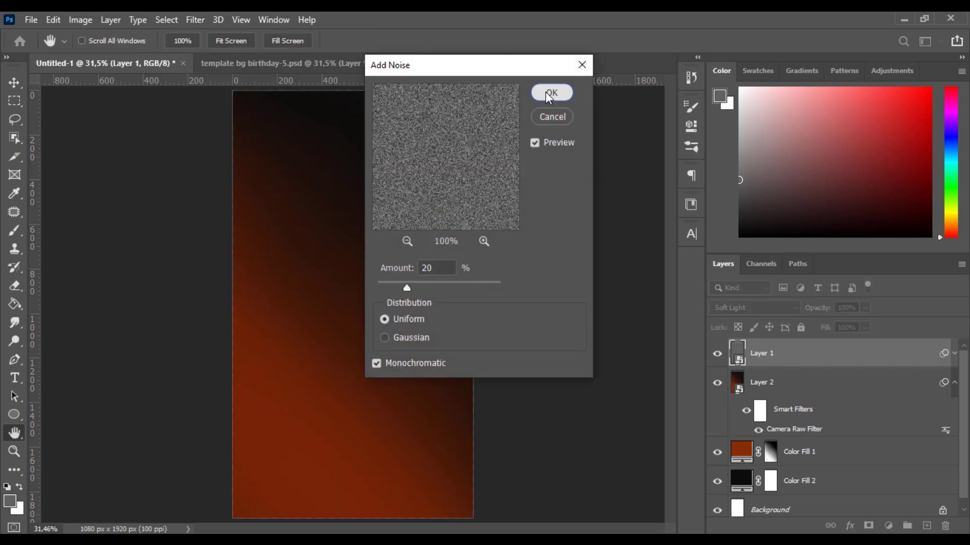
pyautogui.click(551, 93)
pyautogui.click(561, 315)
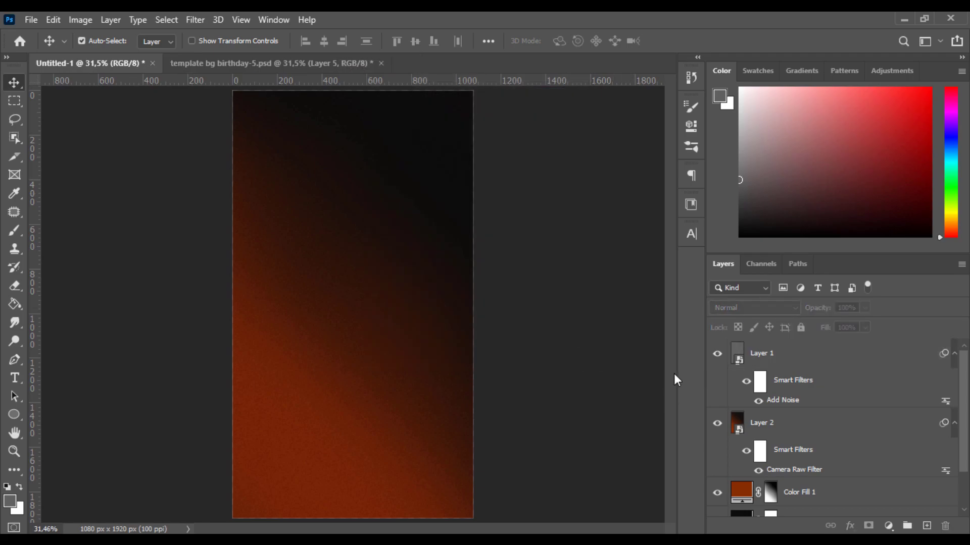
# Step: Place a vertical guide about 50 px inside the canvas's left edge and a horizontal guide about 60 px below its top edge
pyautogui.click(785, 358)
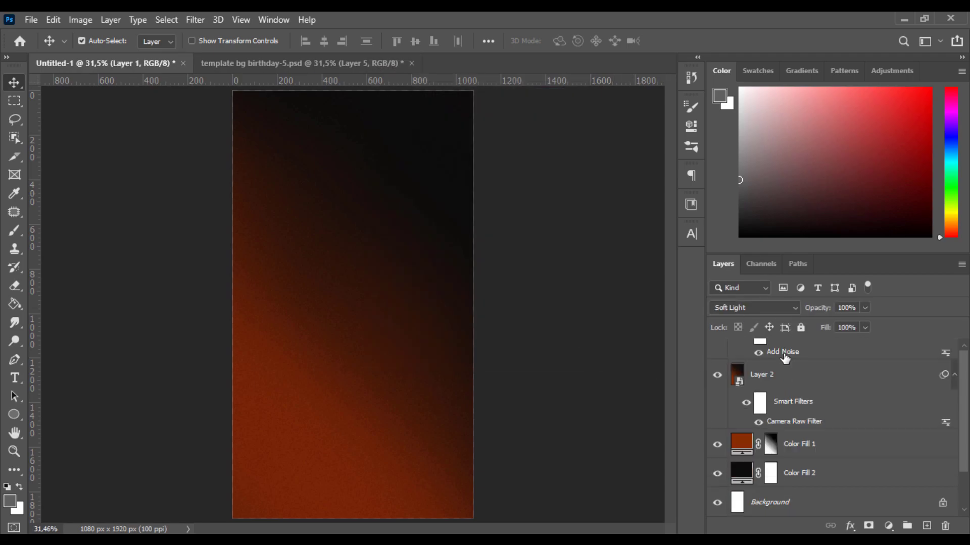
pyautogui.scroll(9, 114, 121)
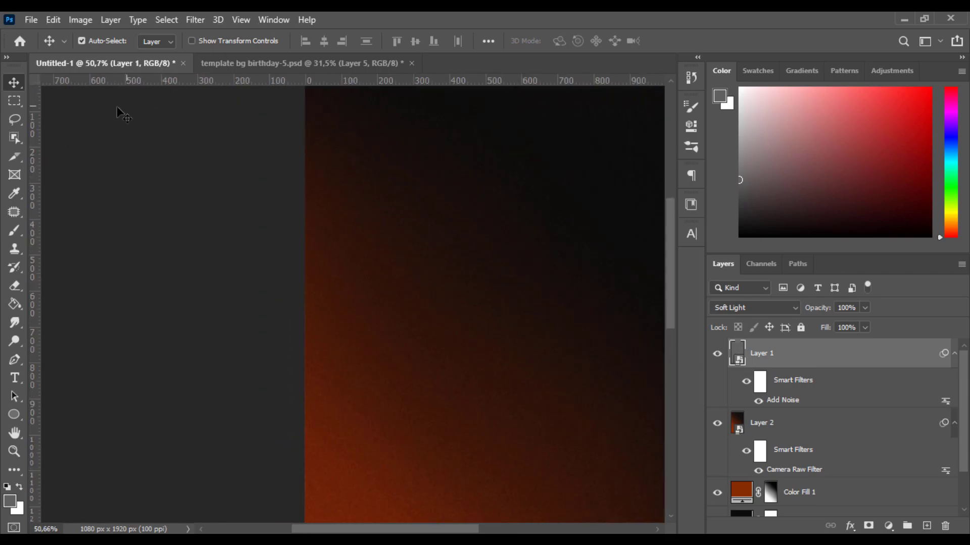
pyautogui.moveTo(219, 126)
pyautogui.mouseDown()
pyautogui.moveTo(213, 337)
pyautogui.moveTo(56, 275)
pyautogui.mouseUp()
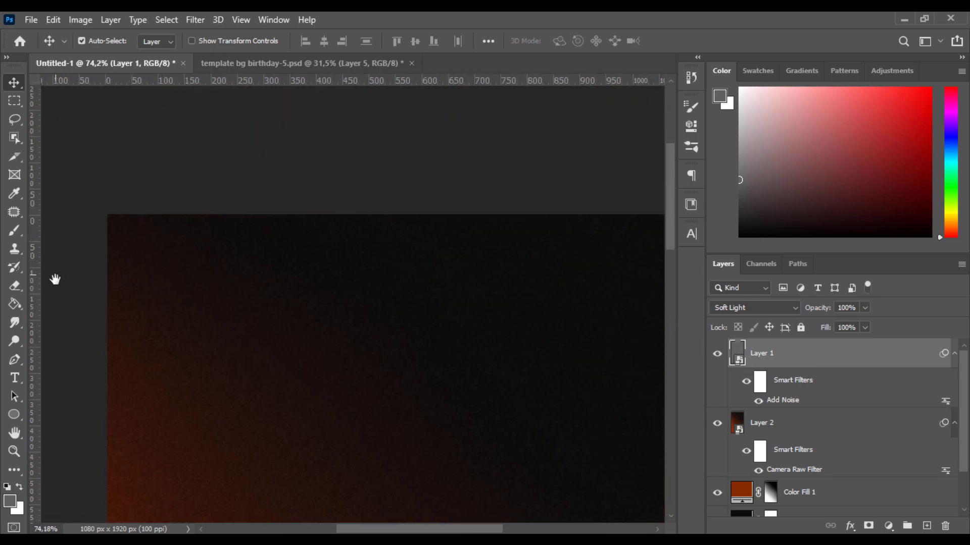
pyautogui.scroll(-2, 208, 249)
pyautogui.moveTo(36, 200); pyautogui.dragTo(141, 202)
pyautogui.moveTo(244, 82); pyautogui.dragTo(233, 251)
# Step: Place a vertical guide about 50 px inside the canvas's right edge and a horizontal guide about 60 px above its bottom edge
pyautogui.moveTo(34, 202); pyautogui.dragTo(565, 268)
pyautogui.scroll(1, 569, 266)
pyautogui.scroll(2, 568, 260)
pyautogui.scroll(-10, 530, 266)
pyautogui.moveTo(429, 80); pyautogui.dragTo(386, 443)
pyautogui.scroll(13, 344, 445)
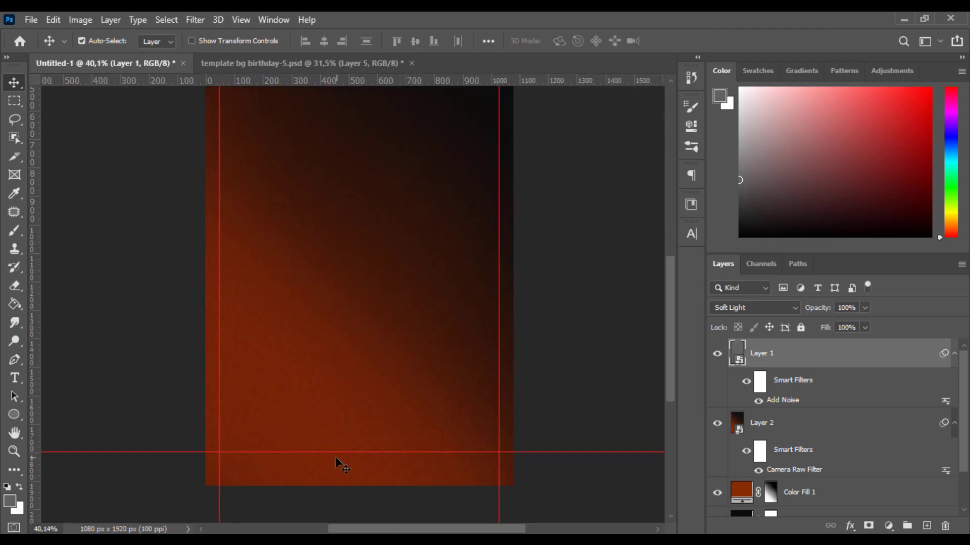
pyautogui.scroll(-1, 338, 434)
pyautogui.moveTo(335, 411); pyautogui.dragTo(332, 445)
pyautogui.scroll(-10, 359, 403)
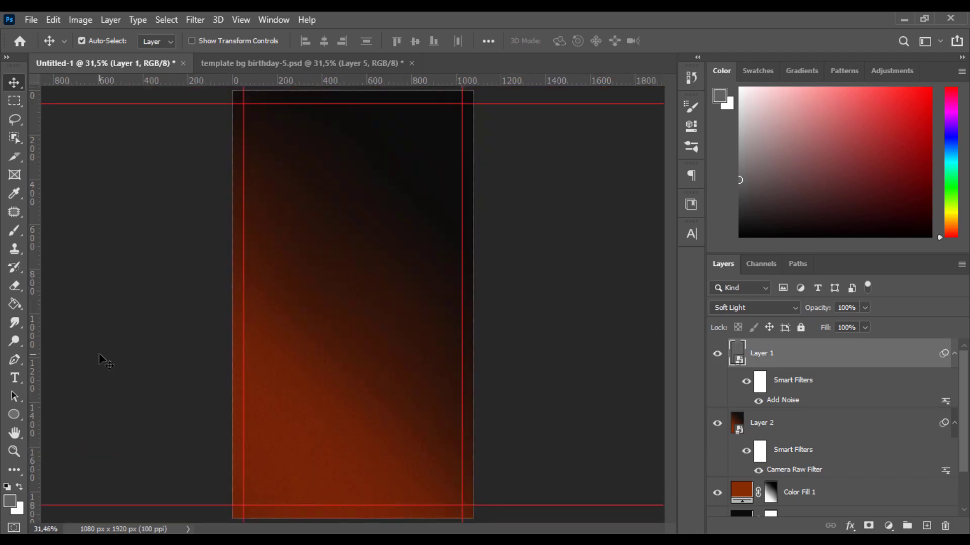
# Step: Draw a five-pointed star about 200 by 191 px in the upper part of the canvas and fill it white (#ffffff)
pyautogui.rightClick(13, 414)
pyautogui.click(56, 441)
pyautogui.moveTo(298, 201); pyautogui.dragTo(319, 178)
pyautogui.scroll(4, 284, 172)
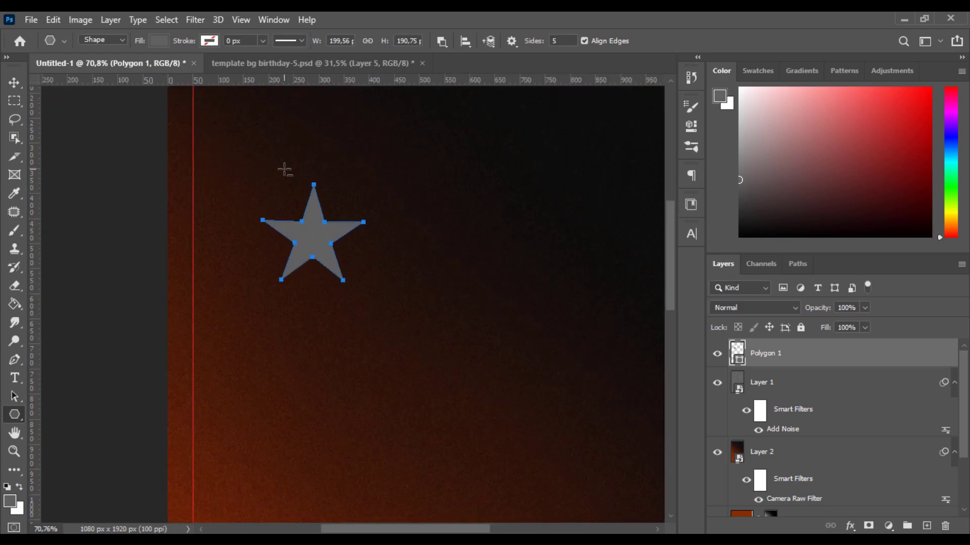
pyautogui.moveTo(392, 181); pyautogui.dragTo(388, 256)
pyautogui.doubleClick(738, 358)
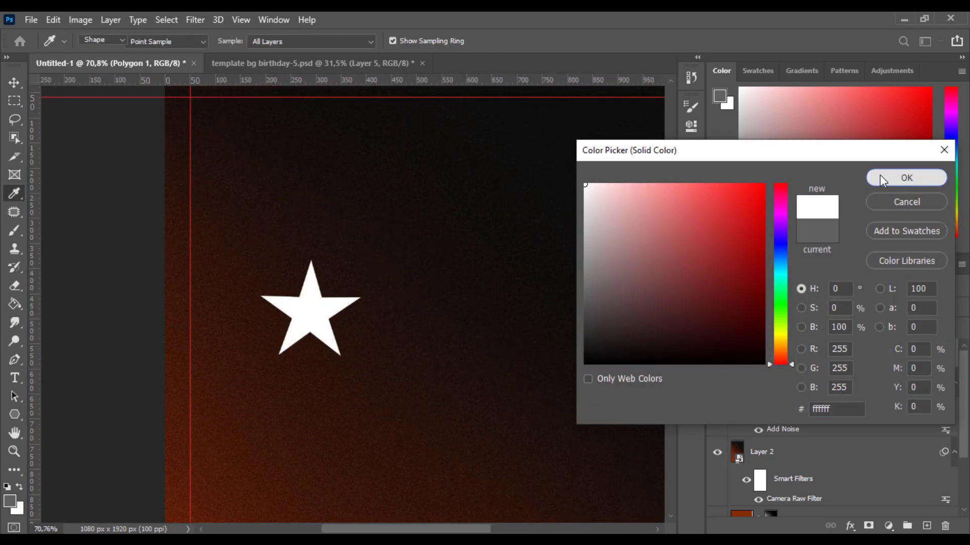
pyautogui.click(904, 176)
# Step: Rotate the star slightly to straighten it
pyautogui.press('v')
pyautogui.hotkey('ctrl', 't')
pyautogui.moveTo(372, 259); pyautogui.dragTo(364, 248)
pyautogui.press('Return')
pyautogui.hotkey('ctrl', 't')
pyautogui.press('Return')
# Step: Duplicate the star beside the original, align their vertical centers to compare the tips, and delete the copy
pyautogui.rightClick(838, 359)
pyautogui.click(680, 94)
pyautogui.click(616, 152)
pyautogui.moveTo(313, 310); pyautogui.dragTo(414, 310)
pyautogui.keyDown('shift'); pyautogui.click(833, 379); pyautogui.keyUp('shift')
pyautogui.click(415, 43)
pyautogui.click(825, 349)
pyautogui.press('Delete')
# Step: Adjust the star's rotation and check it against a temporary duplicate placed beside it
pyautogui.hotkey('ctrl', 't')
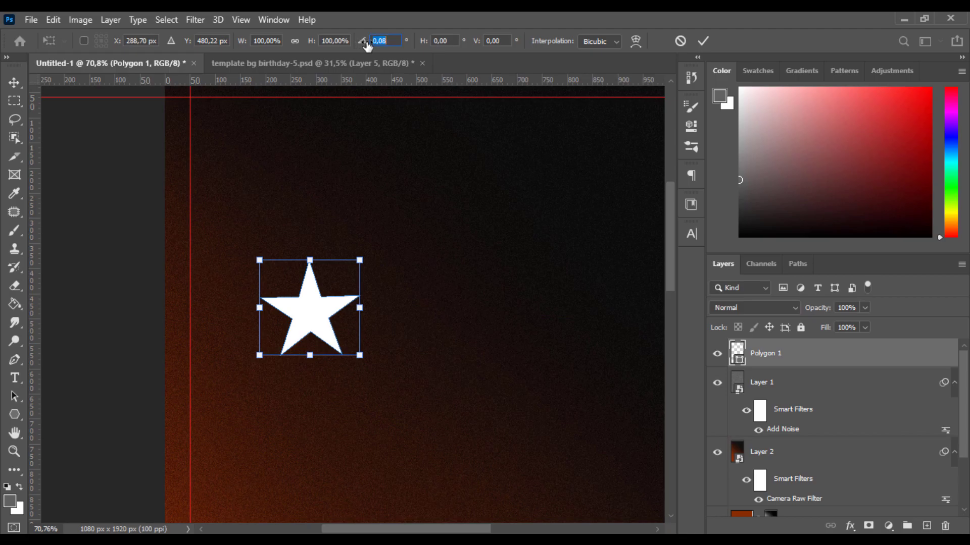
pyautogui.press('Return')
pyautogui.rightClick(818, 361)
pyautogui.click(679, 95)
pyautogui.click(609, 149)
pyautogui.moveTo(315, 312); pyautogui.dragTo(526, 313)
pyautogui.press('Return')
pyautogui.keyDown('shift'); pyautogui.click(780, 384); pyautogui.keyUp('shift')
pyautogui.press('Delete')
# Step: Place another temporary copy of the star beside the original for comparison and delete it
pyautogui.hotkey('ctrl', 'j')
pyautogui.press('t')
pyautogui.click(14, 82)
pyautogui.moveTo(284, 307); pyautogui.dragTo(385, 307)
pyautogui.click(945, 526)
# Step: Rotate the star slightly counterclockwise by entering a negative angle and apply the transform
pyautogui.hotkey('ctrl', 't')
pyautogui.moveTo(393, 41); pyautogui.dragTo(346, 40)
pyautogui.write('-2')
pyautogui.press('Return')
pyautogui.click(703, 41)
# Step: Test the star's level with a vertically centered duplicate next to it, and remove the duplicate
pyautogui.rightClick(796, 355)
pyautogui.click(656, 68)
pyautogui.press('Return')
pyautogui.moveTo(325, 310); pyautogui.dragTo(433, 310)
pyautogui.keyDown('shift'); pyautogui.click(779, 382); pyautogui.keyUp('shift')
pyautogui.click(415, 41)
pyautogui.click(837, 385)
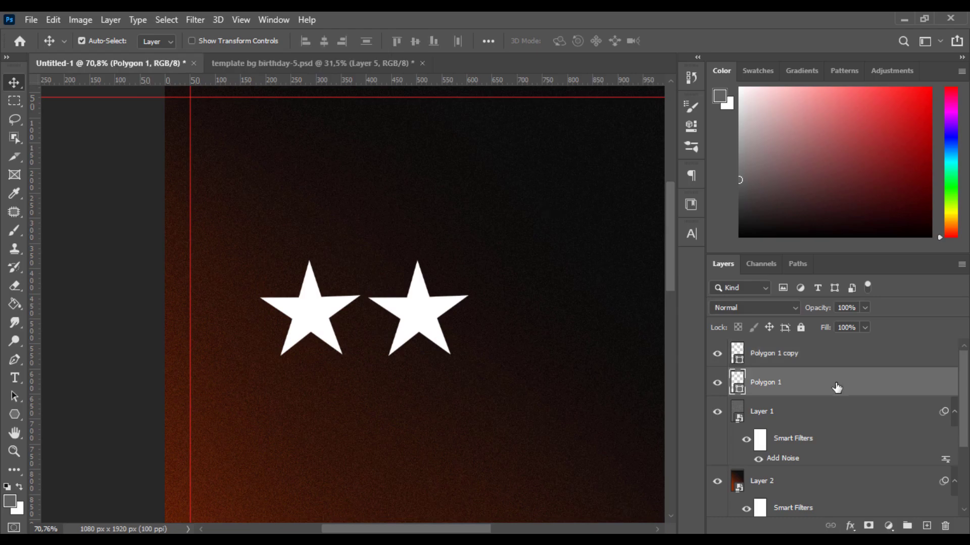
pyautogui.click(834, 356)
pyautogui.press('Delete')
# Step: Nudge the star's rotation and draw a dark gray horizontal rectangle across it as a leveling reference
pyautogui.hotkey('ctrl', 't')
pyautogui.moveTo(382, 247); pyautogui.dragTo(383, 249)
pyautogui.press('Return')
pyautogui.scroll(5, 271, 269)
pyautogui.rightClick(15, 415)
pyautogui.click(71, 415)
pyautogui.moveTo(225, 194); pyautogui.dragTo(557, 252)
pyautogui.press('v')
pyautogui.moveTo(438, 241); pyautogui.dragTo(418, 292)
pyautogui.click(491, 191)
pyautogui.click(520, 267)
pyautogui.click(651, 101)
# Step: Move and rotate the star until its side tips line up with the reference rectangle's lower edge
pyautogui.moveTo(388, 366); pyautogui.dragTo(388, 334)
pyautogui.hotkey('ctrl', 't')
pyautogui.press('Return')
pyautogui.moveTo(545, 219); pyautogui.dragTo(562, 199)
pyautogui.press('Up')
pyautogui.press('Up')
pyautogui.press('Up')
pyautogui.hotkey('ctrl', 't')
pyautogui.click(702, 43)
pyautogui.hotkey('ctrl', 't')
pyautogui.press('Return')
pyautogui.hotkey('ctrl', 't')
pyautogui.press('Return')
pyautogui.hotkey('ctrl', 't')
pyautogui.press('Return')
# Step: Delete the reference rectangle and apply the final transform to the star
pyautogui.click(536, 274)
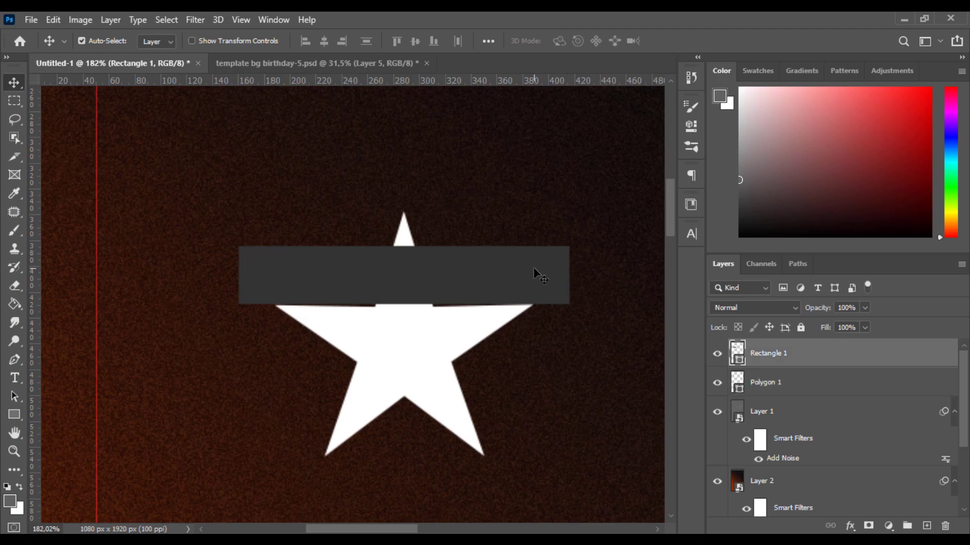
pyautogui.press('Delete')
pyautogui.scroll(-4, 399, 282)
pyautogui.hotkey('ctrl', 't')
pyautogui.scroll(-5, 376, 289)
pyautogui.click(703, 42)
# Step: Duplicate the star layer four times to make five stars
pyautogui.rightClick(798, 353)
pyautogui.click(692, 91)
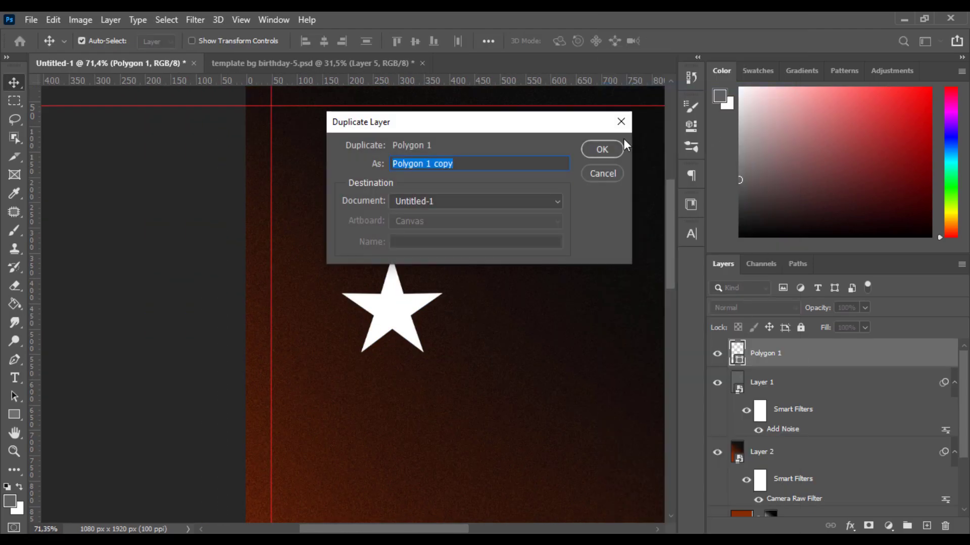
pyautogui.press('Return')
pyautogui.hotkey('ctrl', 'j')
pyautogui.hotkey('ctrl', 'j')
pyautogui.hotkey('ctrl', 'j')
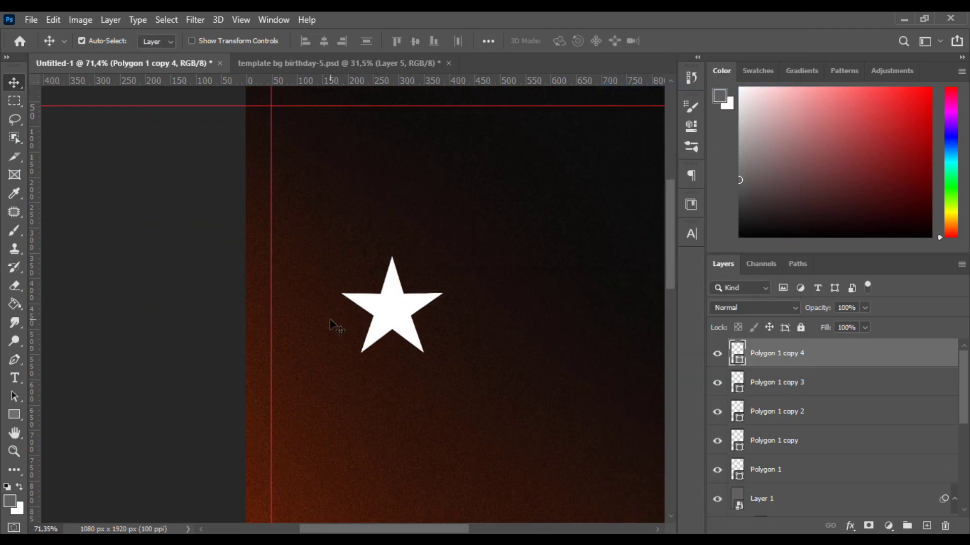
# Step: Spread the five stars into an evenly distributed horizontal row with aligned vertical centers
pyautogui.moveTo(337, 295); pyautogui.dragTo(203, 311)
pyautogui.moveTo(259, 329); pyautogui.dragTo(323, 320)
pyautogui.moveTo(260, 327); pyautogui.dragTo(180, 324)
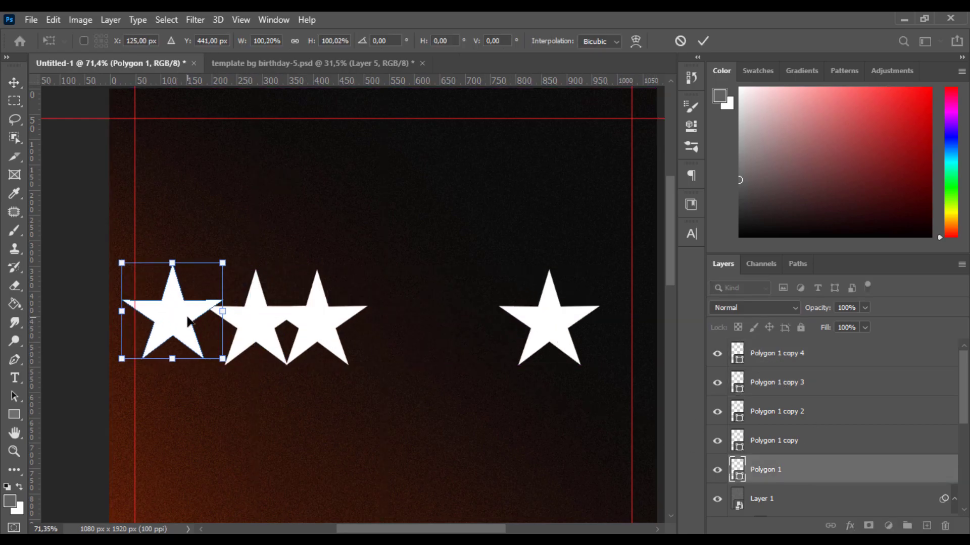
pyautogui.keyDown('shift'); pyautogui.click(862, 360); pyautogui.keyUp('shift')
pyautogui.click(412, 41)
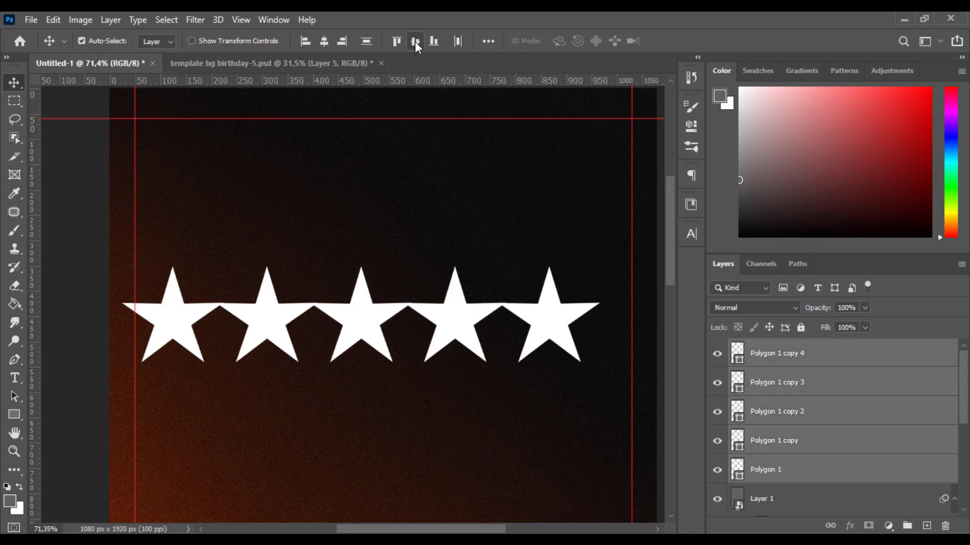
# Step: Move the rightmost star farther right and redistribute all five stars horizontally with gaps between them
pyautogui.click(600, 346)
pyautogui.moveTo(553, 334); pyautogui.dragTo(621, 333)
pyautogui.keyDown('shift'); pyautogui.click(788, 470); pyautogui.keyUp('shift')
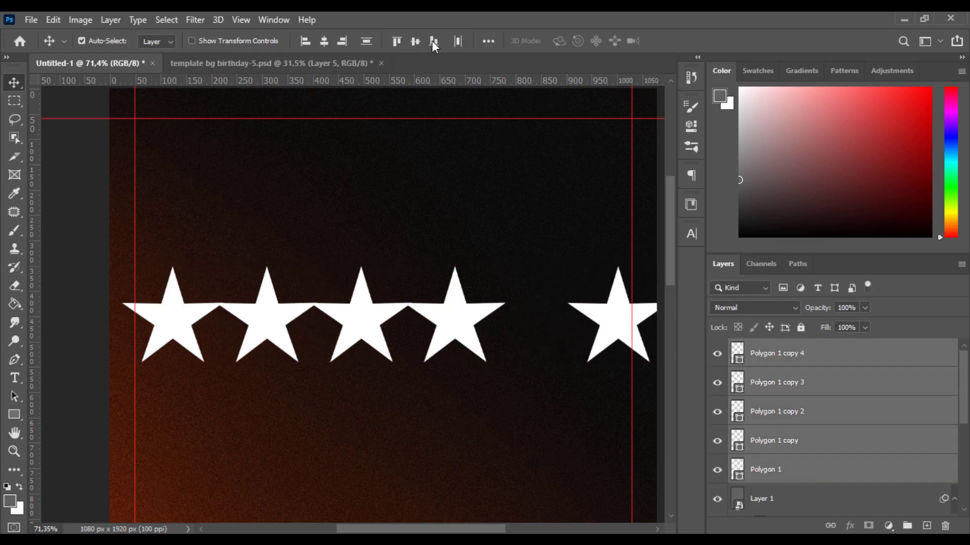
pyautogui.click(457, 42)
pyautogui.scroll(-1, 549, 270)
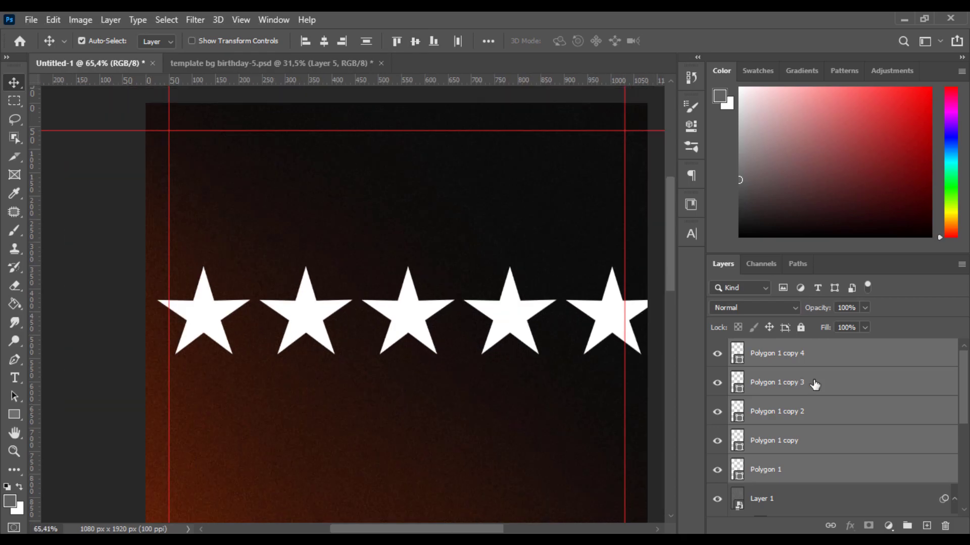
# Step: Group the five star layers and name the group "star"
pyautogui.hotkey('ctrl', 'g')
pyautogui.write('r')
pyautogui.press('Return')
# Step: Scale the star group to about 22.8% width and 22.6% height near the canvas's upper-right corner, against the right guide
pyautogui.hotkey('ctrl', 't')
pyautogui.moveTo(654, 311); pyautogui.dragTo(614, 155)
pyautogui.scroll(5, 626, 171)
pyautogui.hotkey('alt', 'space')
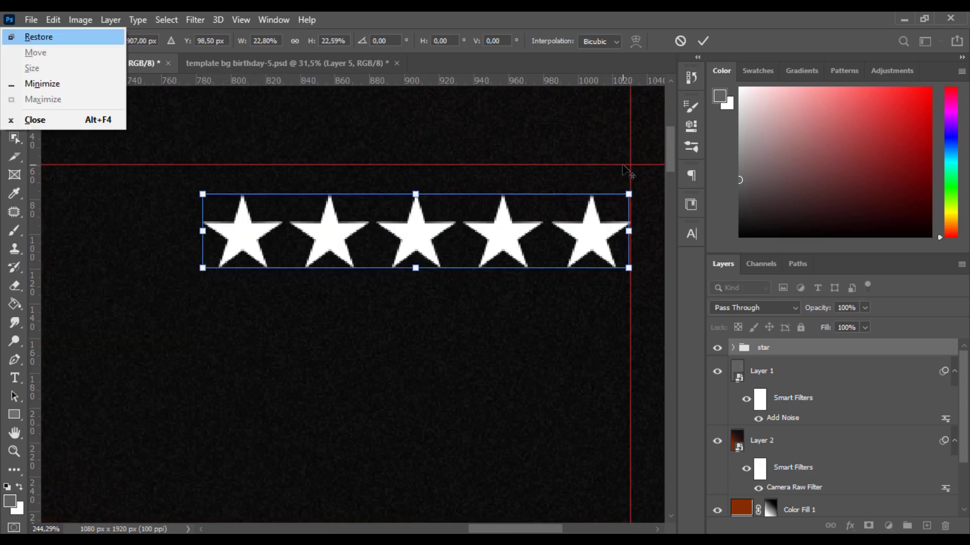
pyautogui.press('Escape')
# Step: Move the star group up to Y 81.50 px so it meets the top guide, and apply the transform
pyautogui.hotkey('shift', 'Up')
pyautogui.press('Up')
pyautogui.press('Up')
pyautogui.press('Up')
pyautogui.press('Up')
pyautogui.press('Up')
pyautogui.press('Up')
pyautogui.press('Up')
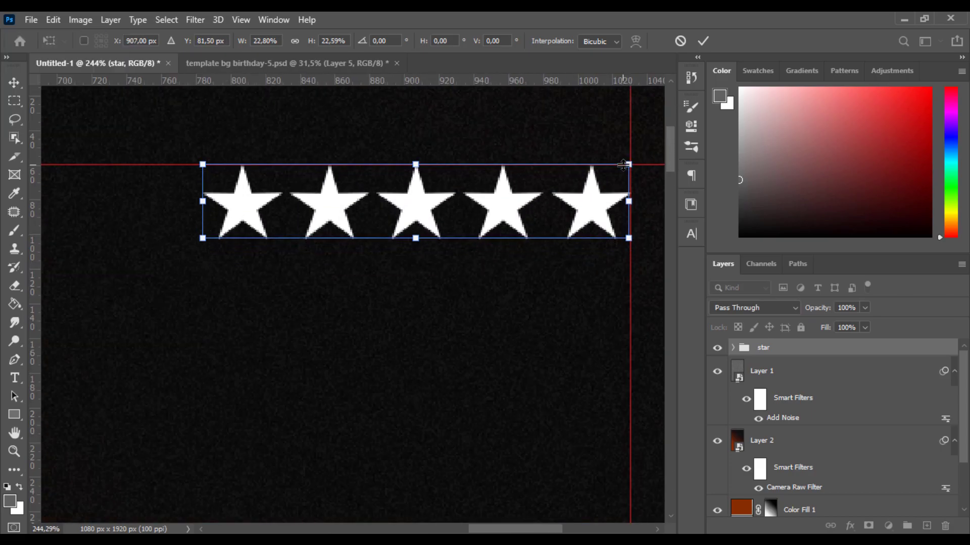
pyautogui.click(703, 41)
pyautogui.hotkey('ctrl', '0')
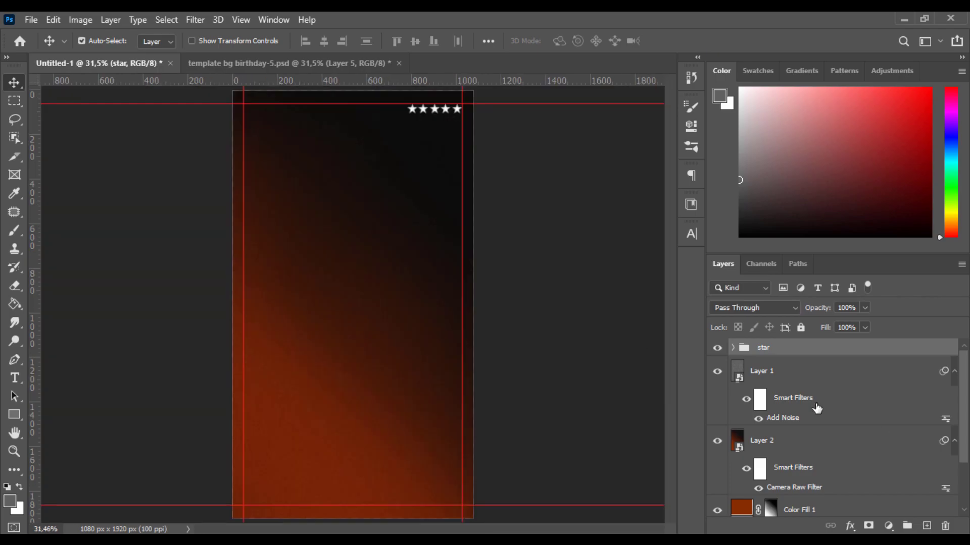
# Step: Scale the star group down slightly from its left side, keeping it against the right guide
pyautogui.scroll(3, 459, 98)
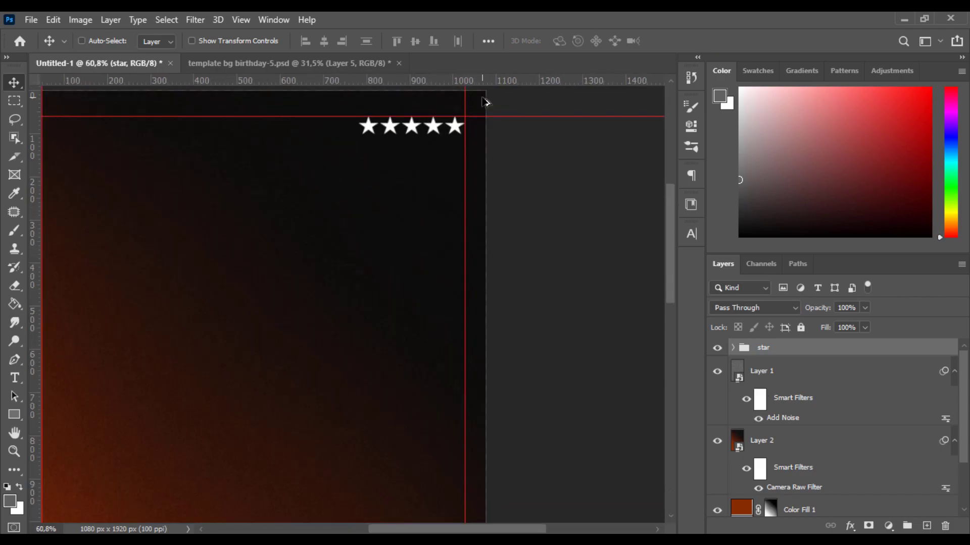
pyautogui.hotkey('ctrl', 't')
pyautogui.moveTo(357, 126); pyautogui.dragTo(368, 126)
pyautogui.press('Return')
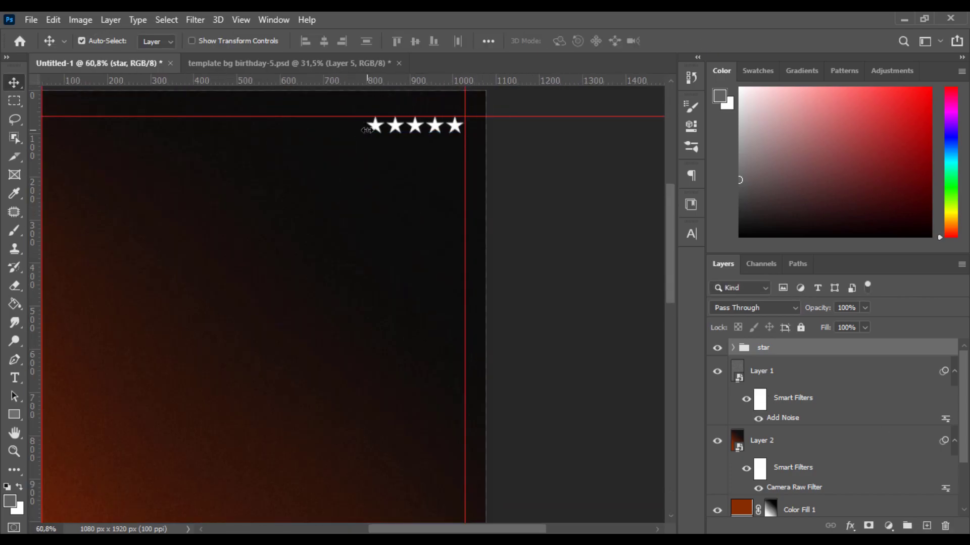
pyautogui.hotkey('ctrl', '0')
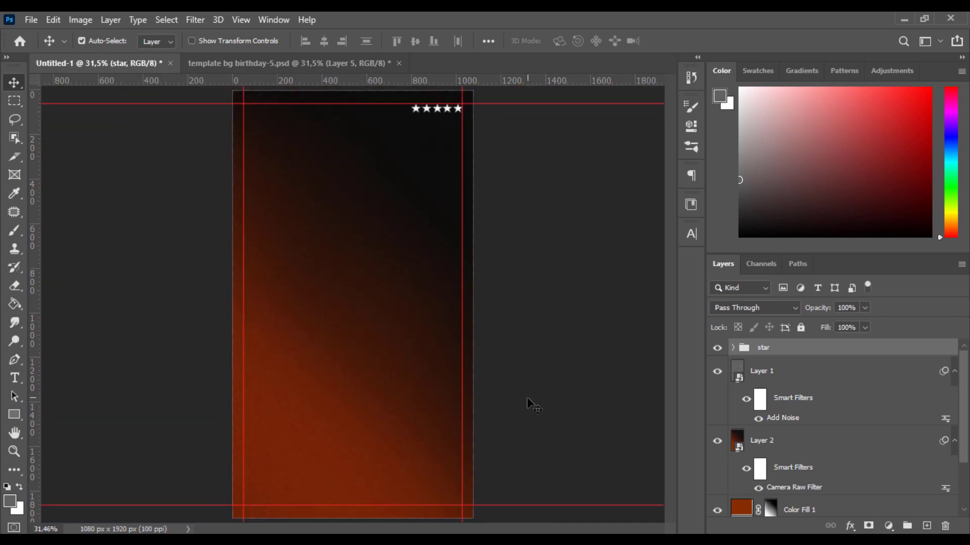
# Step: Draw a rectangle about 478 by 77 px in the middle of the canvas and set its size to 470 by 75 px
pyautogui.press('u')
pyautogui.moveTo(274, 309); pyautogui.dragTo(380, 326)
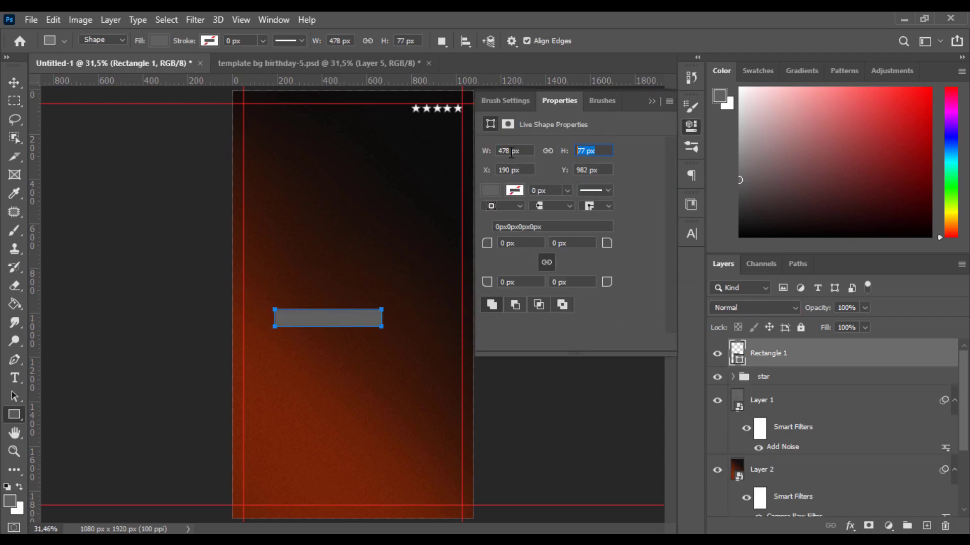
pyautogui.write('75')
pyautogui.click(700, 132)
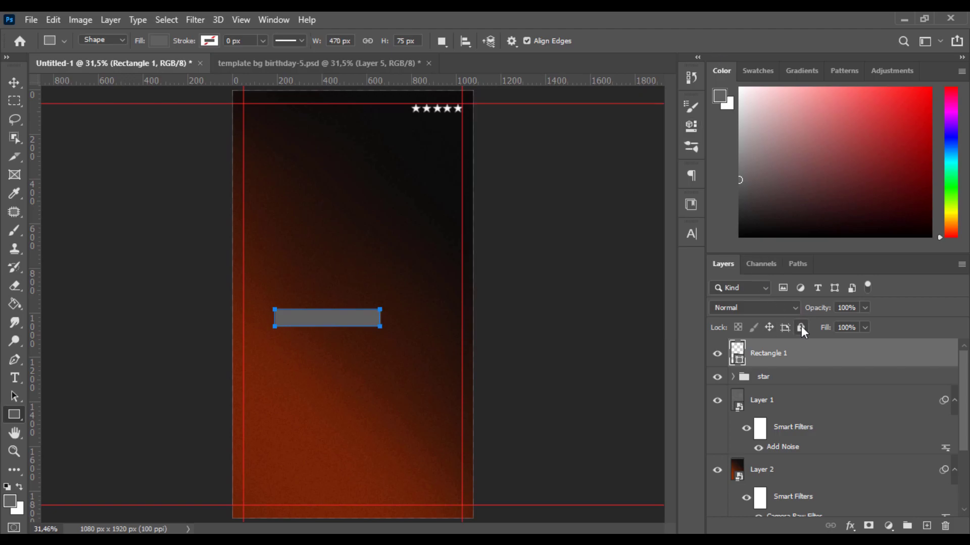
# Step: Duplicate the 470 by 75 px rectangle layer
pyautogui.rightClick(831, 355)
pyautogui.click(692, 86)
pyautogui.click(596, 151)
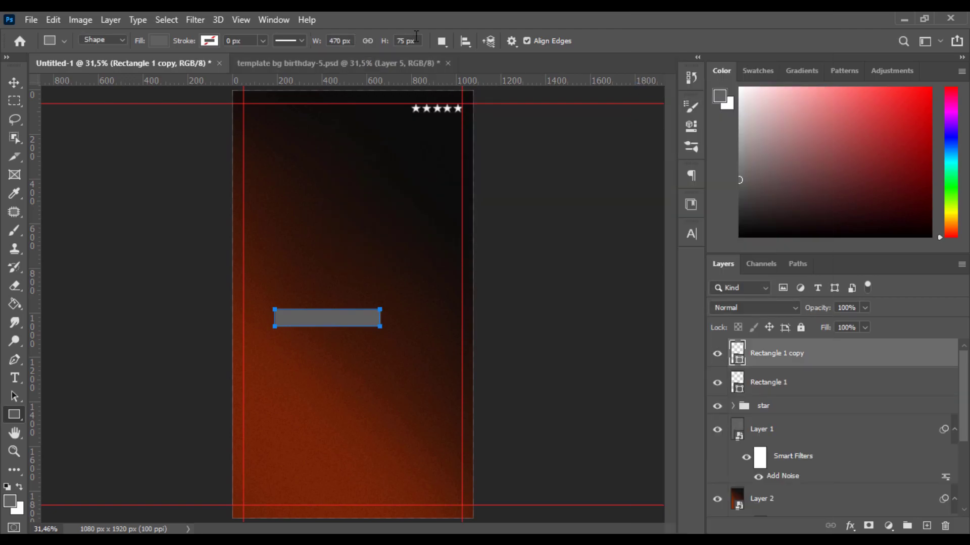
# Step: Rotate the rectangle copy by 90° to form a cross with the original rectangle
pyautogui.hotkey('ctrl', 't')
pyautogui.write('90')
pyautogui.press('Return')
pyautogui.press('Return')
# Step: Duplicate the vertical rectangle, rotate the copy by 45° and accept converting it to a regular path
pyautogui.hotkey('ctrl', 'j')
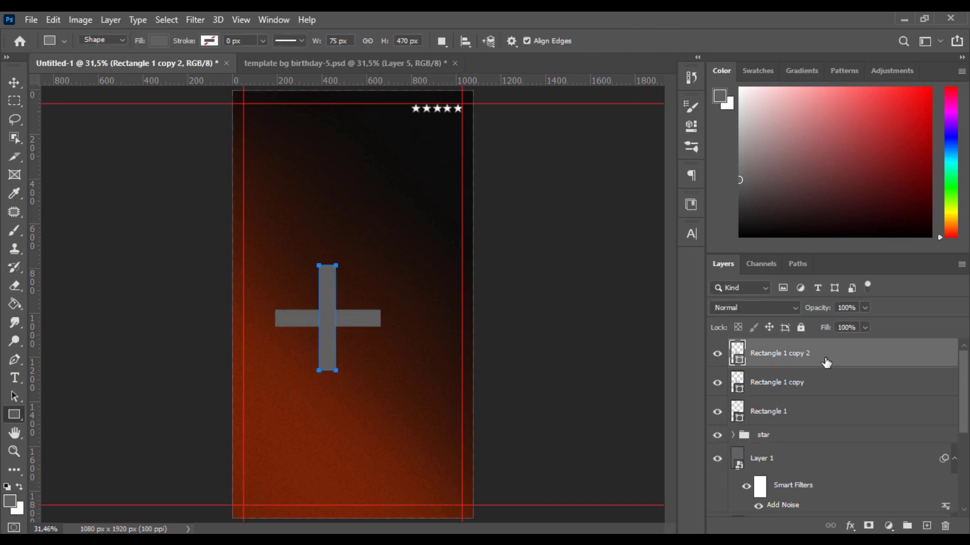
pyautogui.hotkey('ctrl', 't')
pyautogui.click(389, 40)
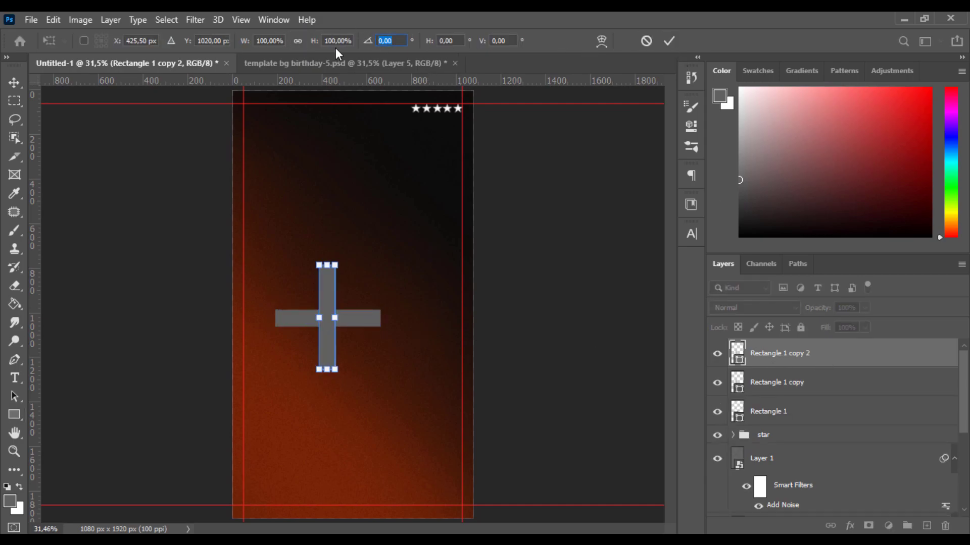
pyautogui.write('45')
pyautogui.press('Return')
pyautogui.click(670, 40)
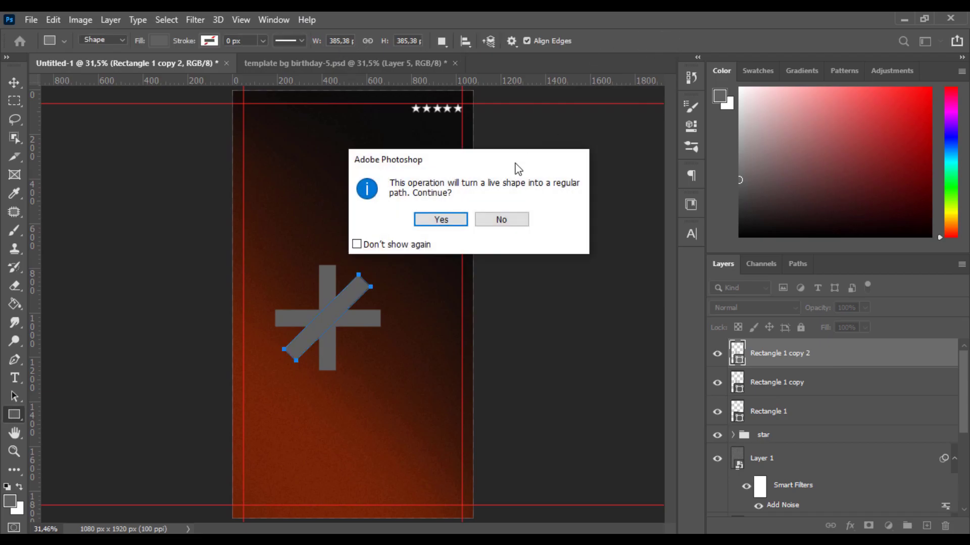
pyautogui.press('Return')
# Step: Duplicate the diagonal rectangle and rotate the copy by 90° to complete the eight-pointed asterisk
pyautogui.rightClick(847, 362)
pyautogui.click(740, 90)
pyautogui.click(601, 150)
pyautogui.hotkey('ctrl', 't')
pyautogui.click(389, 41)
pyautogui.write('90')
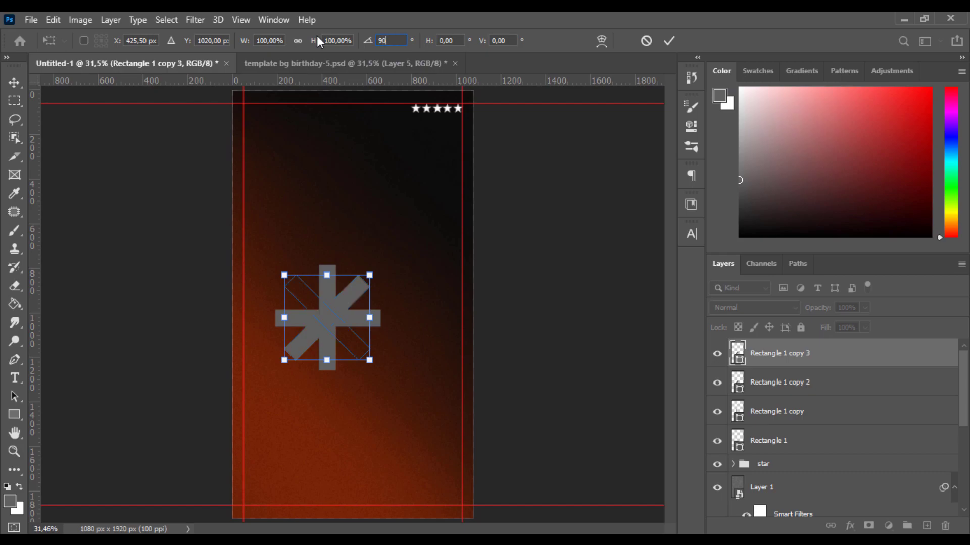
pyautogui.press('Return')
pyautogui.click(665, 45)
# Step: Group the four rectangle layers and name the group "star square"
pyautogui.press('v')
pyautogui.click(549, 380)
pyautogui.click(779, 353)
pyautogui.keyDown('shift'); pyautogui.click(787, 444); pyautogui.keyUp('shift')
pyautogui.moveTo(813, 409); pyautogui.dragTo(906, 526)
pyautogui.doubleClick(770, 349)
pyautogui.write('star squar')
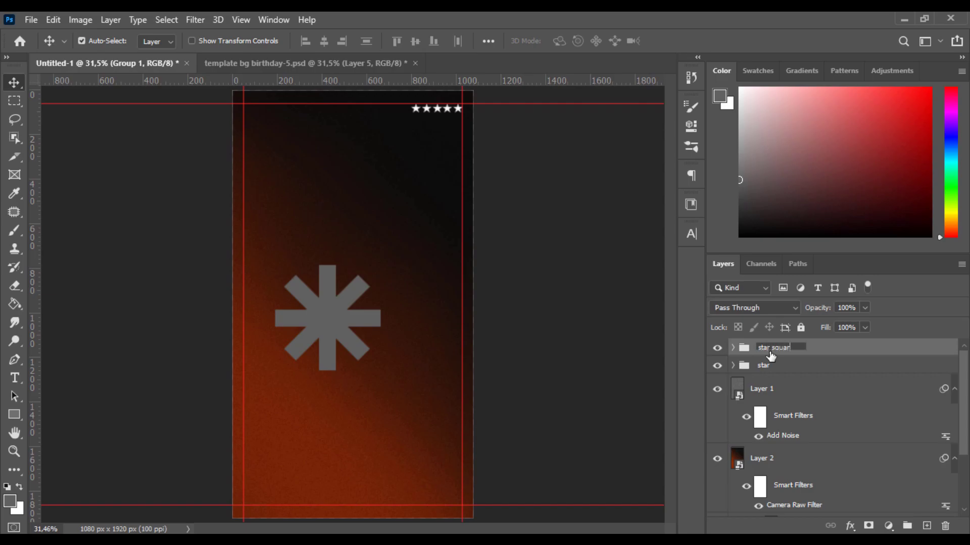
pyautogui.write('e')
pyautogui.press('Return')
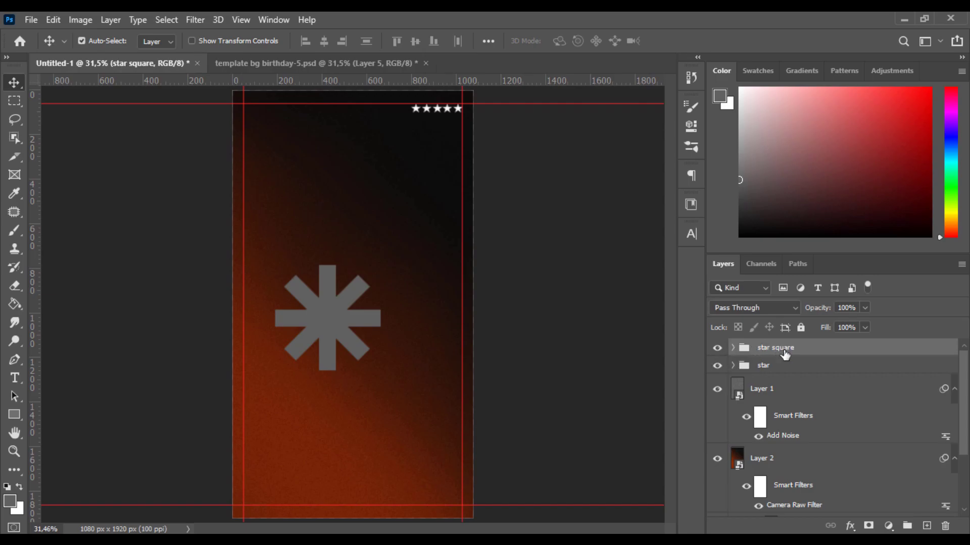
# Step: Convert the four rectangle layers inside the star square group into a single smart object
pyautogui.rightClick(805, 353)
pyautogui.click(732, 347)
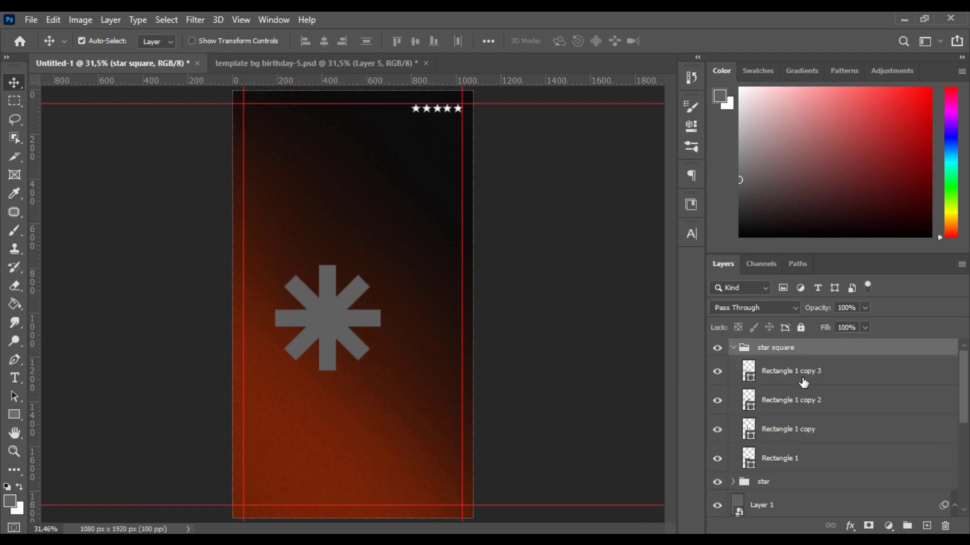
pyautogui.click(802, 382)
pyautogui.keyDown('shift'); pyautogui.click(799, 458); pyautogui.keyUp('shift')
pyautogui.rightClick(800, 386)
pyautogui.click(675, 209)
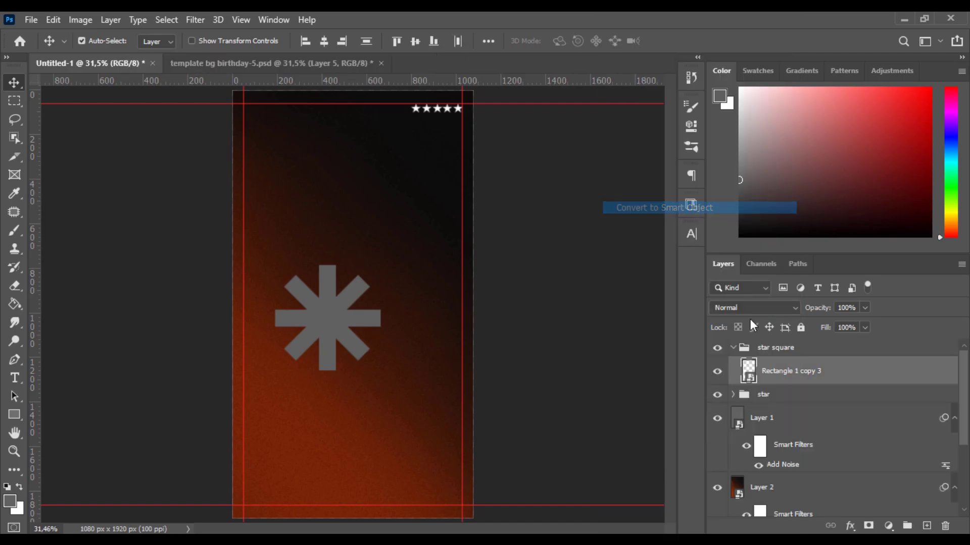
# Step: Convert the polygon layers inside the star group into a single smart object and collapse the group
pyautogui.click(733, 394)
pyautogui.click(794, 422)
pyautogui.scroll(-2, 798, 432)
pyautogui.keyDown('shift'); pyautogui.click(791, 481); pyautogui.keyUp('shift')
pyautogui.rightClick(801, 394)
pyautogui.click(680, 209)
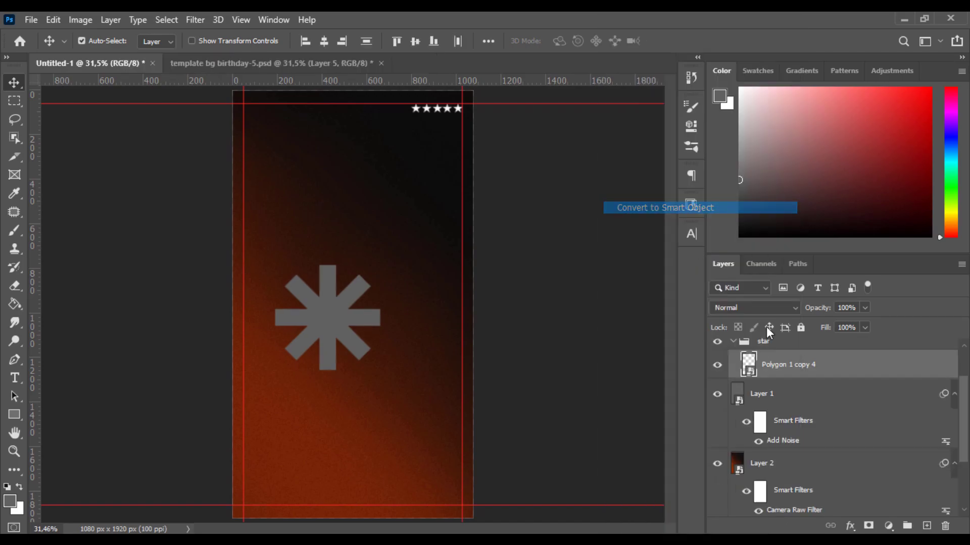
pyautogui.click(733, 342)
pyautogui.scroll(1, 777, 363)
# Step: Add a white Color Overlay to the asterisk smart object
pyautogui.click(836, 374)
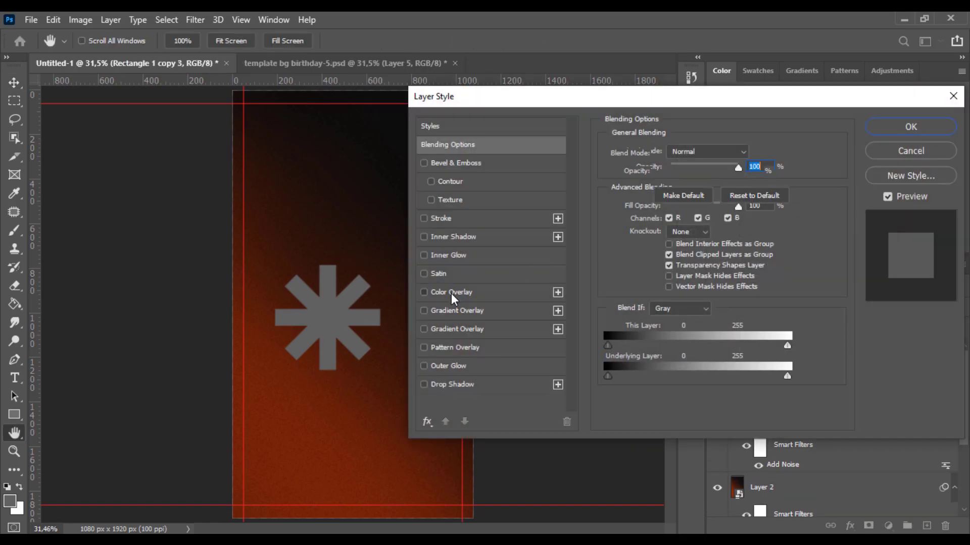
pyautogui.click(450, 292)
pyautogui.click(752, 154)
pyautogui.click(589, 186)
pyautogui.click(910, 180)
pyautogui.click(910, 126)
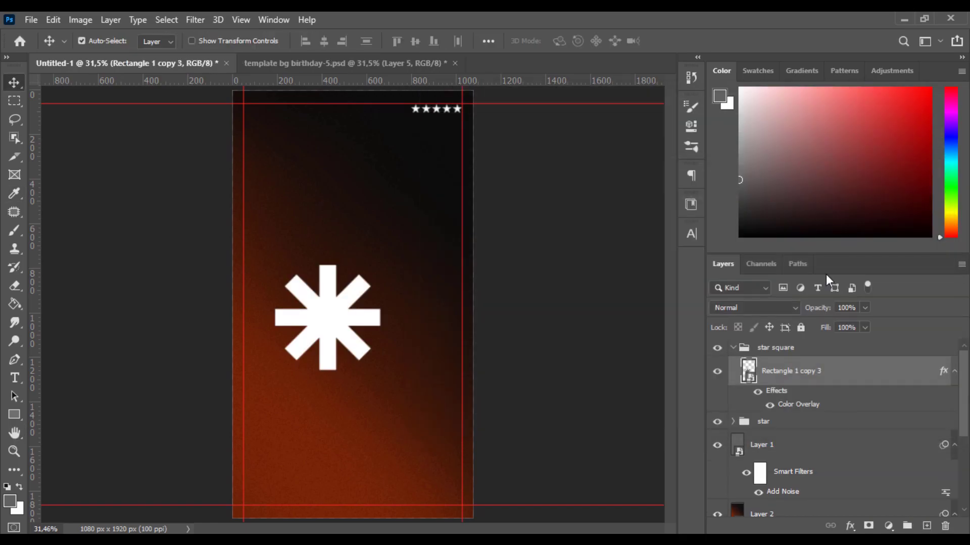
# Step: Duplicate the white asterisk layer twice within the star square group
pyautogui.rightClick(799, 376)
pyautogui.click(660, 51)
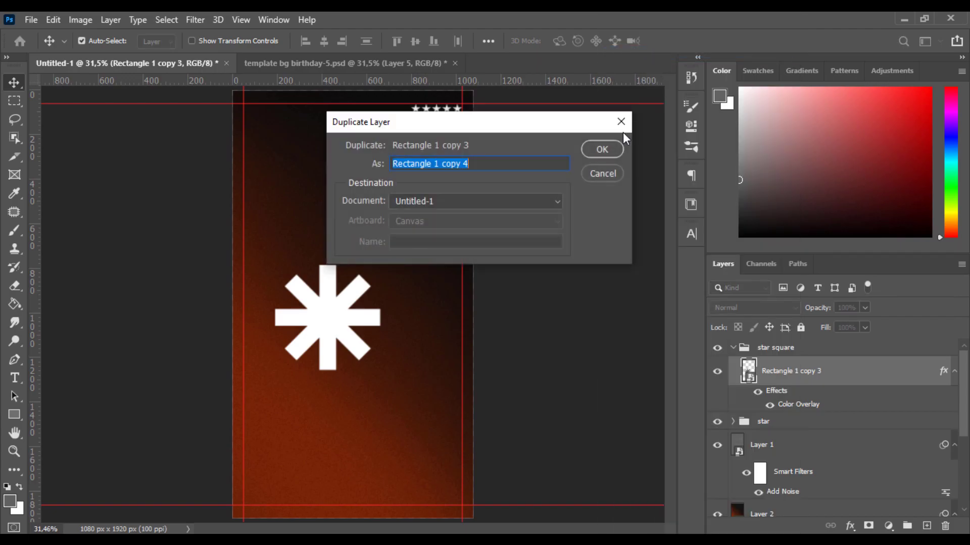
pyautogui.press('Return')
pyautogui.hotkey('ctrl', 'j')
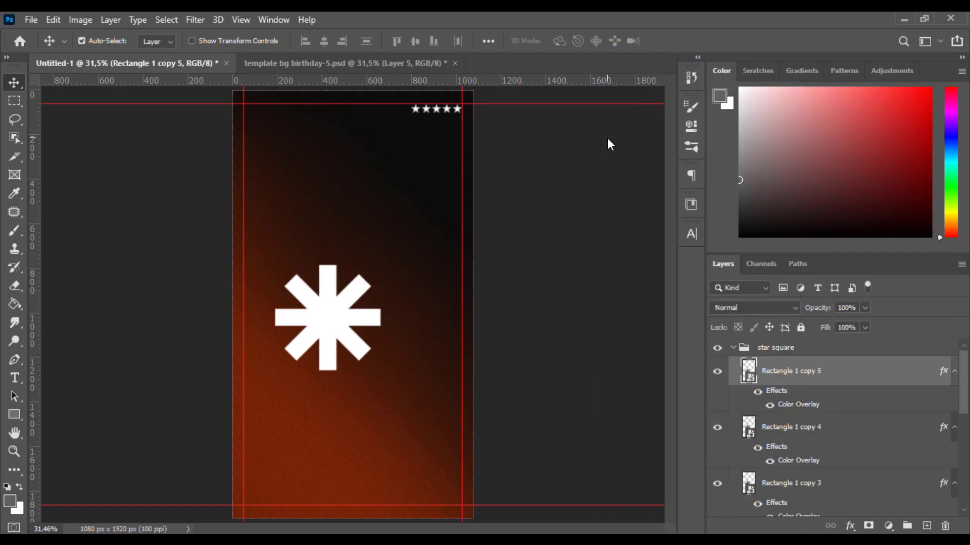
# Step: Scale the three asterisks down together and move one copy out to the right in the same row
pyautogui.keyDown('shift'); pyautogui.click(823, 485); pyautogui.keyUp('shift')
pyautogui.hotkey('ctrl', 't')
pyautogui.moveTo(380, 317)
pyautogui.mouseDown()
pyautogui.moveTo(305, 322)
pyautogui.moveTo(395, 318)
pyautogui.mouseUp()
pyautogui.press('Return')
pyautogui.hotkey('ctrl', 't')
pyautogui.press('Return')
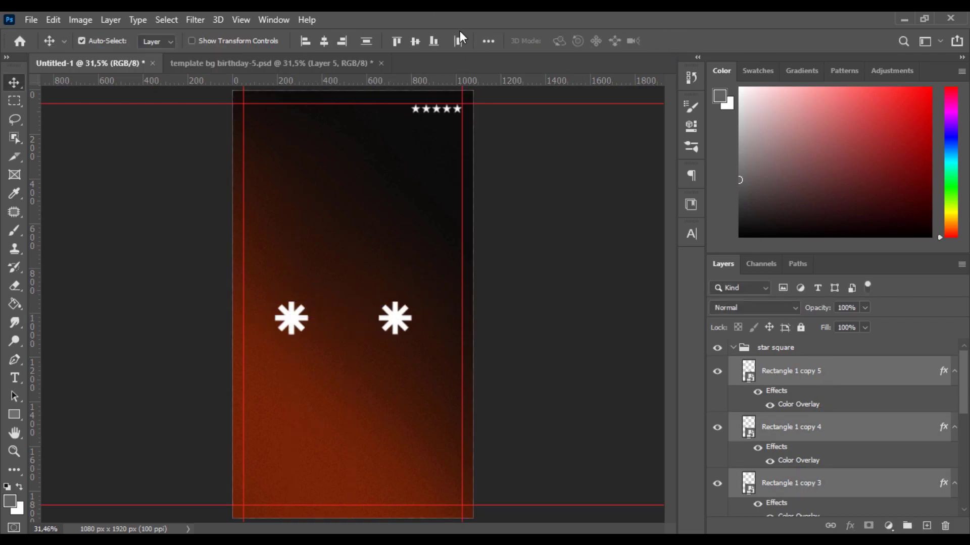
# Step: Nudge the rightmost asterisk left, distribute the three asterisks evenly horizontally and align their vertical centers
pyautogui.click(836, 373)
pyautogui.hotkey('shift', 'Left')
pyautogui.hotkey('shift', 'Left')
pyautogui.hotkey('shift', 'Left')
pyautogui.hotkey('shift', 'Left')
pyautogui.hotkey('shift', 'Left')
pyautogui.hotkey('shift', 'Left')
pyautogui.hotkey('shift', 'Left')
pyautogui.hotkey('shift', 'Left')
pyautogui.hotkey('shift', 'Left')
pyautogui.hotkey('shift', 'Left')
pyautogui.hotkey('shift', 'Left')
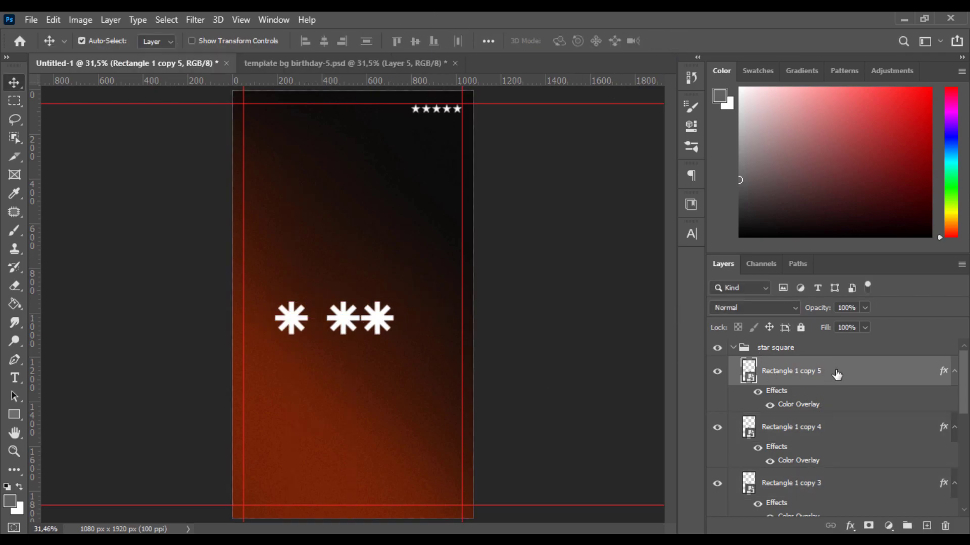
pyautogui.keyDown('shift'); pyautogui.click(820, 499); pyautogui.keyUp('shift')
pyautogui.click(458, 41)
pyautogui.click(416, 41)
pyautogui.click(431, 286)
# Step: Tighten the asterisk row by nudging the rightmost one further left and redistributing the three evenly
pyautogui.click(823, 383)
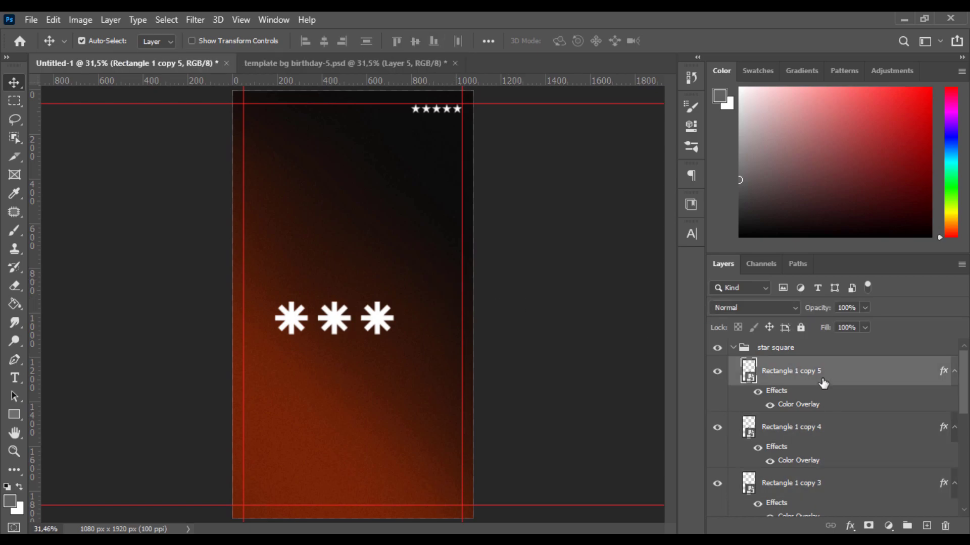
pyautogui.hotkey('shift', 'Left')
pyautogui.hotkey('shift', 'Left')
pyautogui.hotkey('shift', 'Left')
pyautogui.hotkey('shift', 'Left')
pyautogui.hotkey('shift', 'Left')
pyautogui.keyDown('shift'); pyautogui.click(808, 492); pyautogui.keyUp('shift')
pyautogui.click(457, 42)
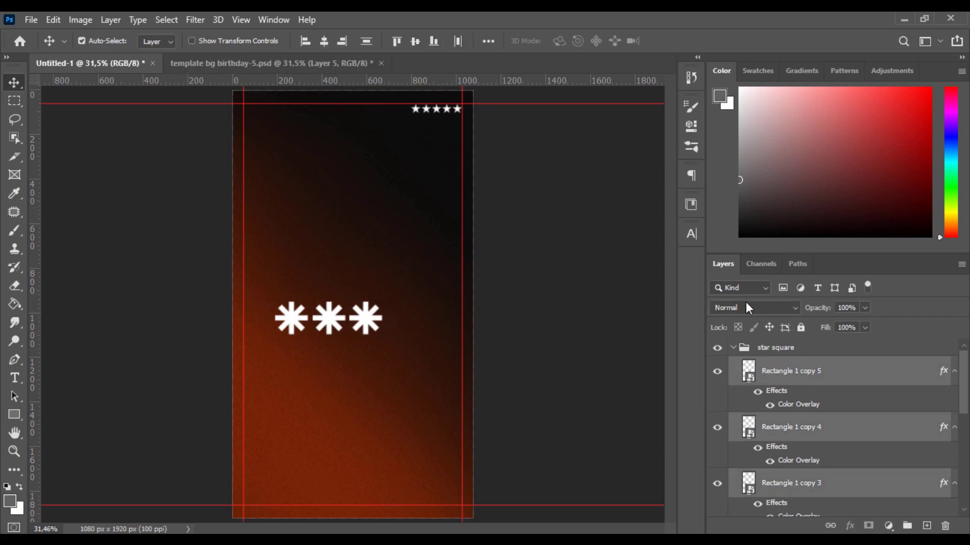
pyautogui.click(857, 376)
pyautogui.hotkey('shift', 'Left')
pyautogui.keyDown('shift'); pyautogui.click(828, 494); pyautogui.keyUp('shift')
pyautogui.click(458, 41)
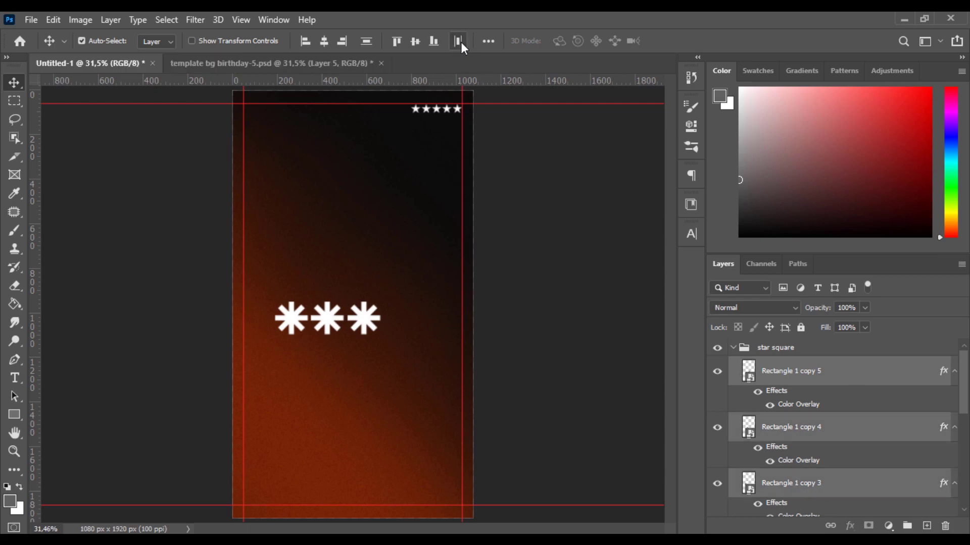
# Step: Scale the star square group down and move it near the bottom-left corner of the margin guides
pyautogui.click(781, 349)
pyautogui.hotkey('ctrl', 't')
pyautogui.moveTo(381, 318); pyautogui.dragTo(270, 496)
pyautogui.press('Return')
# Step: Distribute the three asterisks evenly again within their row near the canvas's bottom-left corner
pyautogui.click(829, 375)
pyautogui.keyDown('shift'); pyautogui.click(831, 484); pyautogui.keyUp('shift')
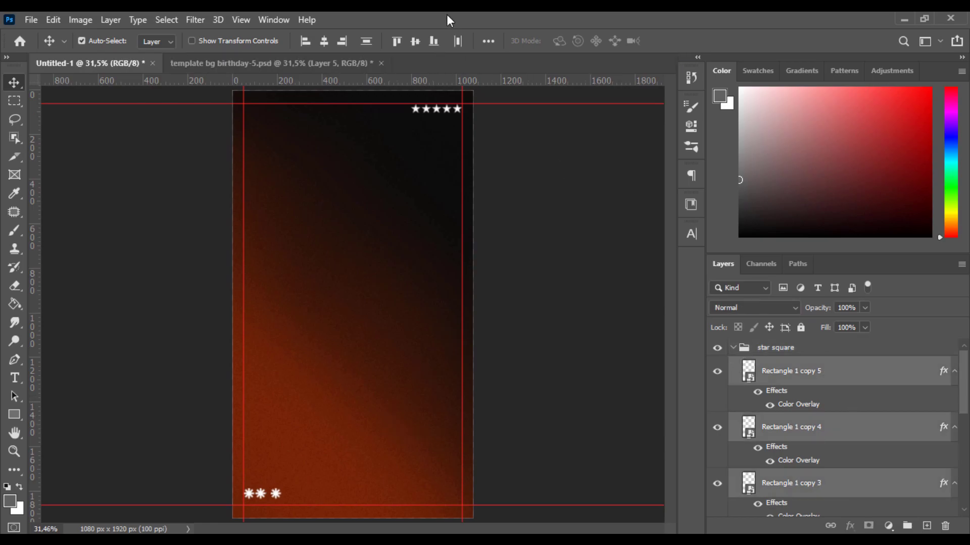
pyautogui.scroll(5, 249, 471)
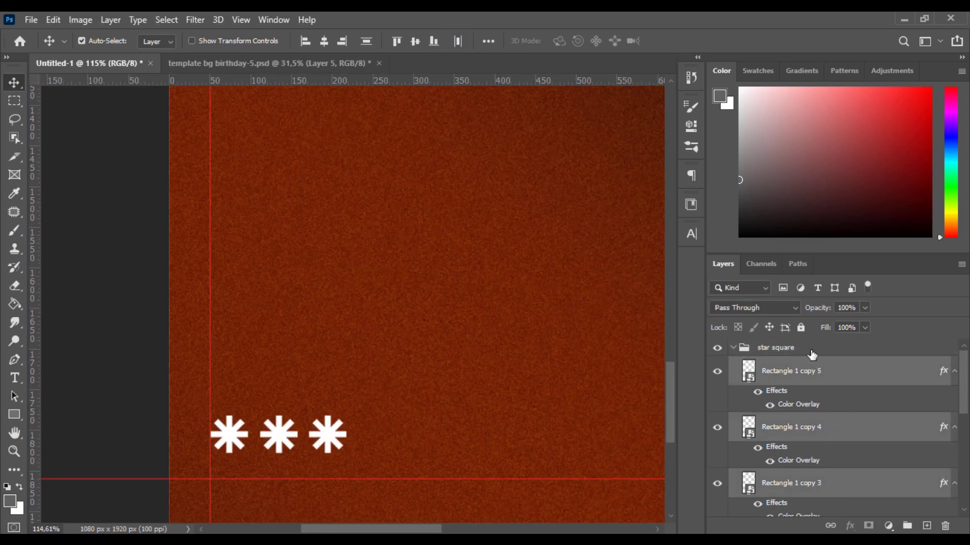
# Step: Scale the star square group to about 64% and set it against the left and bottom guides
pyautogui.click(816, 351)
pyautogui.hotkey('ctrl', 't')
pyautogui.moveTo(342, 433); pyautogui.dragTo(295, 462)
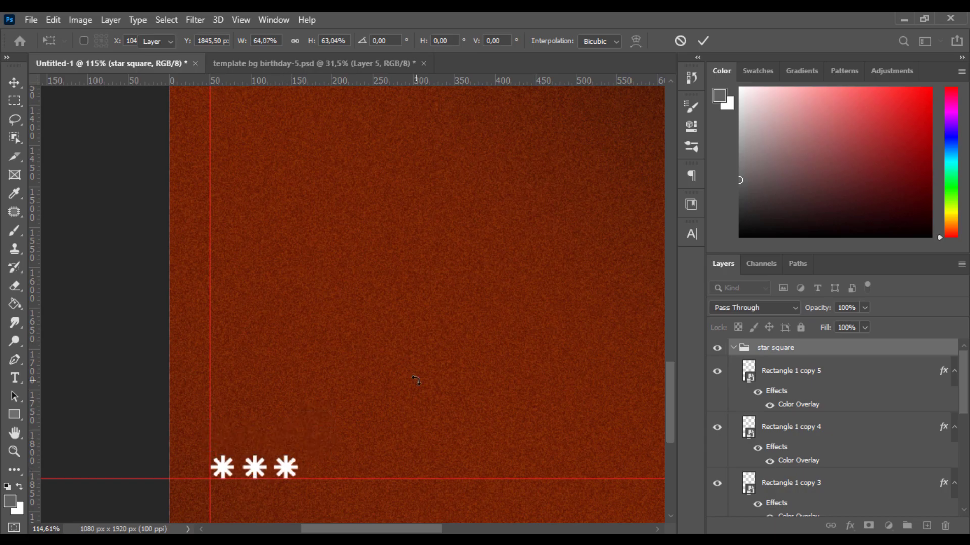
pyautogui.press('Return')
pyautogui.hotkey('ctrl', '0')
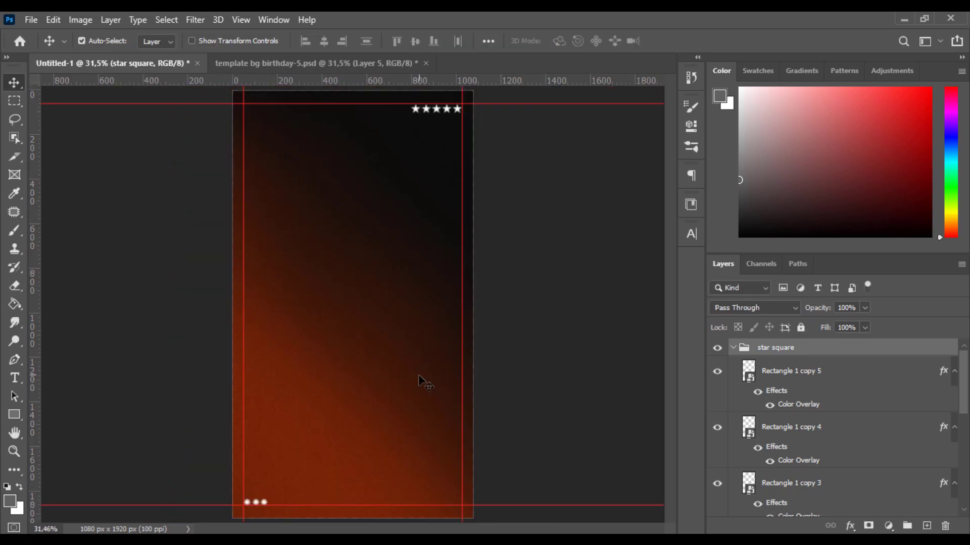
# Step: Adjust the small asterisks' horizontal spacing so it is even, and collapse the star square group
pyautogui.click(780, 374)
pyautogui.keyDown('shift'); pyautogui.click(789, 484); pyautogui.keyUp('shift')
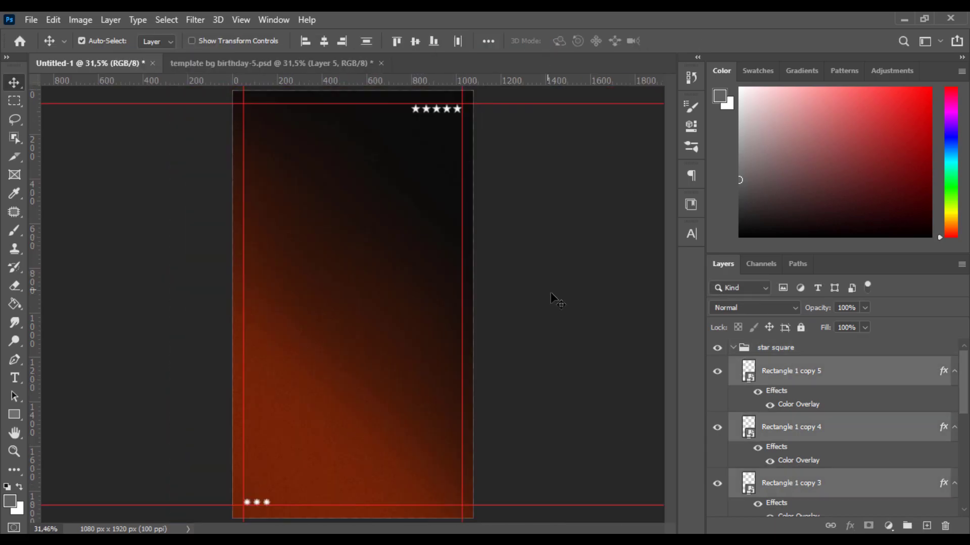
pyautogui.click(804, 384)
pyautogui.keyDown('shift'); pyautogui.click(814, 479); pyautogui.keyUp('shift')
pyautogui.click(559, 253)
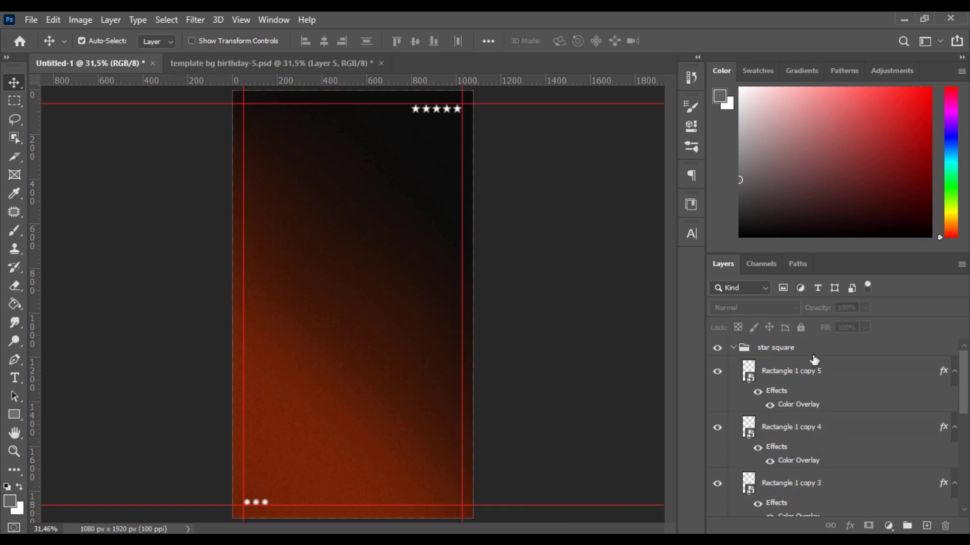
pyautogui.click(733, 348)
pyautogui.click(789, 350)
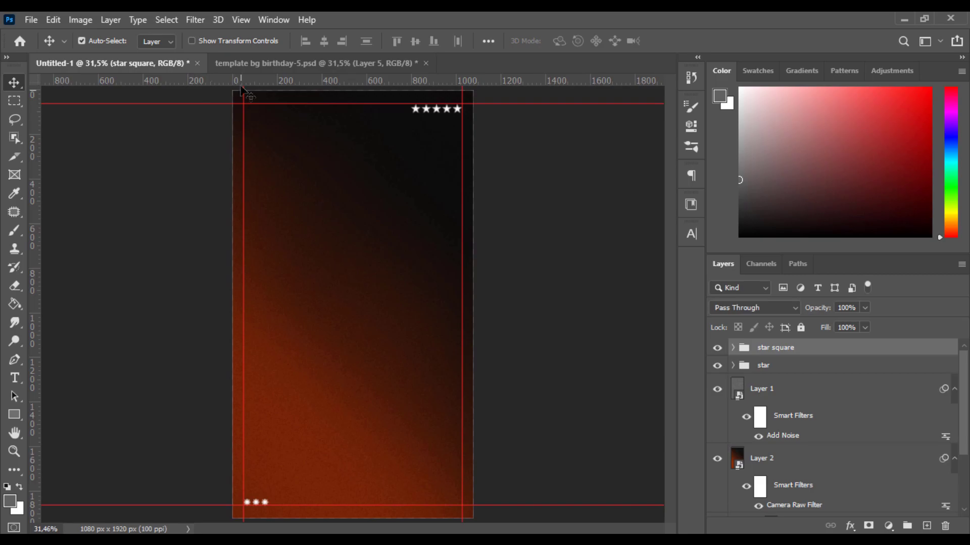
# Step: Bring the world icon and the psalm group from template bg birthday-5.psd into the Untitled-1 document
pyautogui.moveTo(247, 96); pyautogui.dragTo(274, 350)
pyautogui.scroll(4, 317, 297)
pyautogui.scroll(-4, 281, 349)
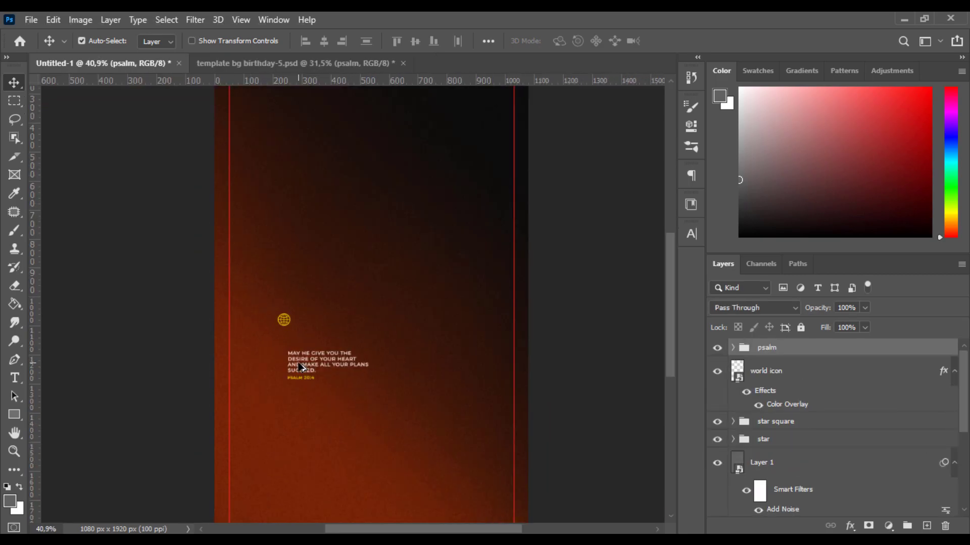
# Step: Move the psalm text up closer beneath the world icon and align the left edges of both
pyautogui.scroll(5, 301, 367)
pyautogui.hotkey('ctrl', 't')
pyautogui.moveTo(319, 352); pyautogui.dragTo(309, 327)
pyautogui.press('Return')
pyautogui.keyDown('ctrl'); pyautogui.click(777, 375); pyautogui.keyUp('ctrl')
pyautogui.click(305, 41)
# Step: Add a text layer reading "INTERNASIONAL." beside the world icon, directly above the icon's layer
pyautogui.click(820, 374)
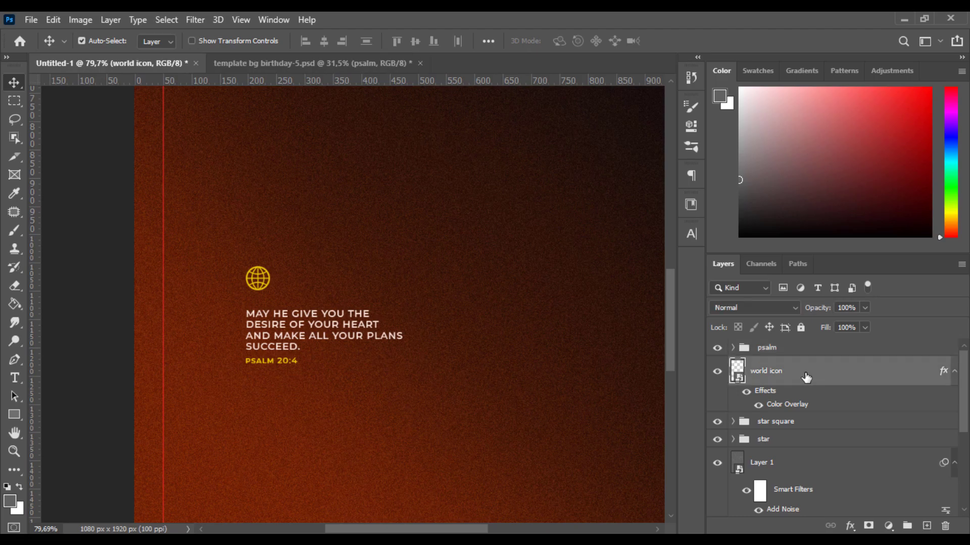
pyautogui.press('t')
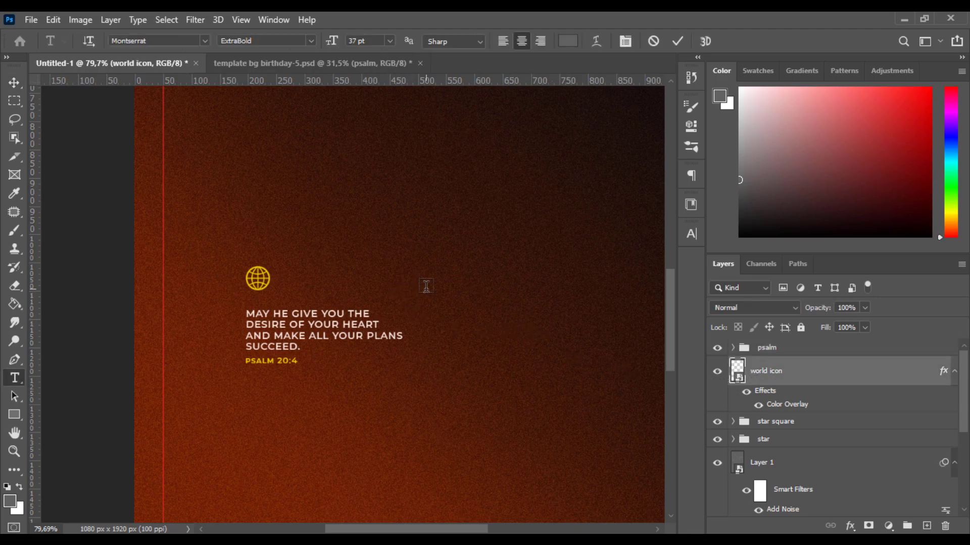
pyautogui.click(426, 283)
pyautogui.write('INTERNA')
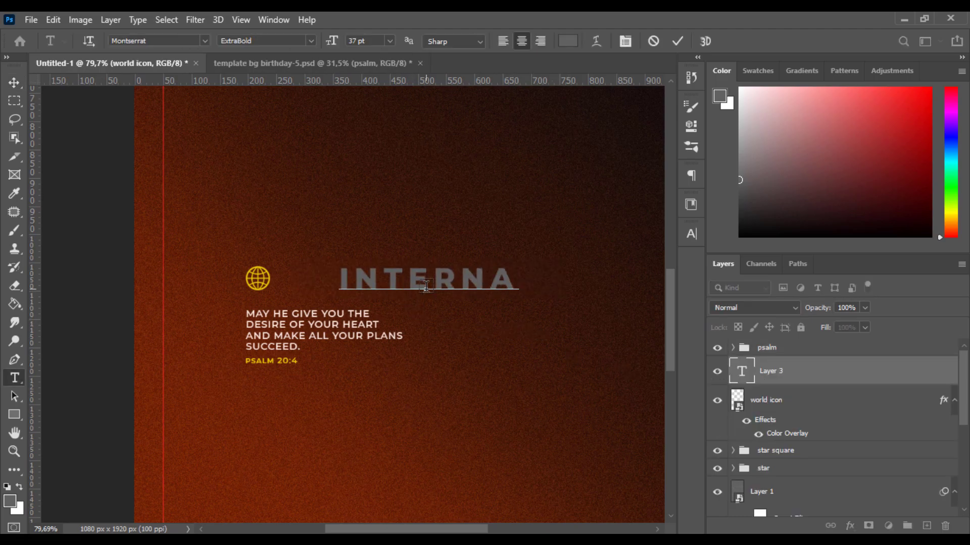
pyautogui.write('SIONAL.')
# Step: Color the INTERNASIONAL. text white (ffffff) and set its Montserrat weight to SemiBold
pyautogui.hotkey('ctrl', 'a')
pyautogui.click(567, 41)
pyautogui.write('ffffff')
pyautogui.click(904, 177)
pyautogui.click(185, 41)
pyautogui.click(309, 41)
pyautogui.click(283, 162)
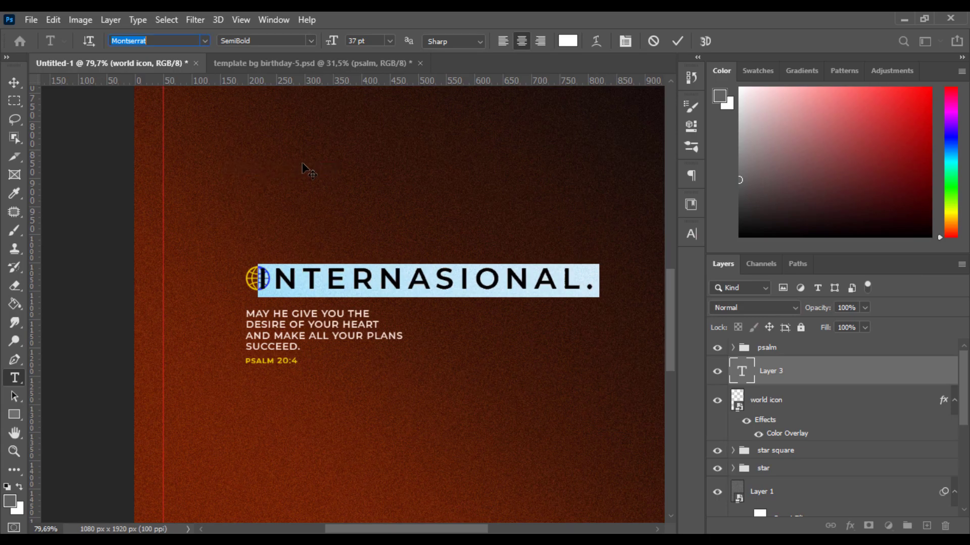
# Step: Set the INTERNASIONAL. text to 18 pt Bold with 120 tracking and commit the text
pyautogui.click(691, 234)
pyautogui.moveTo(619, 287); pyautogui.dragTo(615, 289)
pyautogui.moveTo(533, 273)
pyautogui.mouseDown()
pyautogui.moveTo(523, 279)
pyautogui.moveTo(531, 276)
pyautogui.mouseUp()
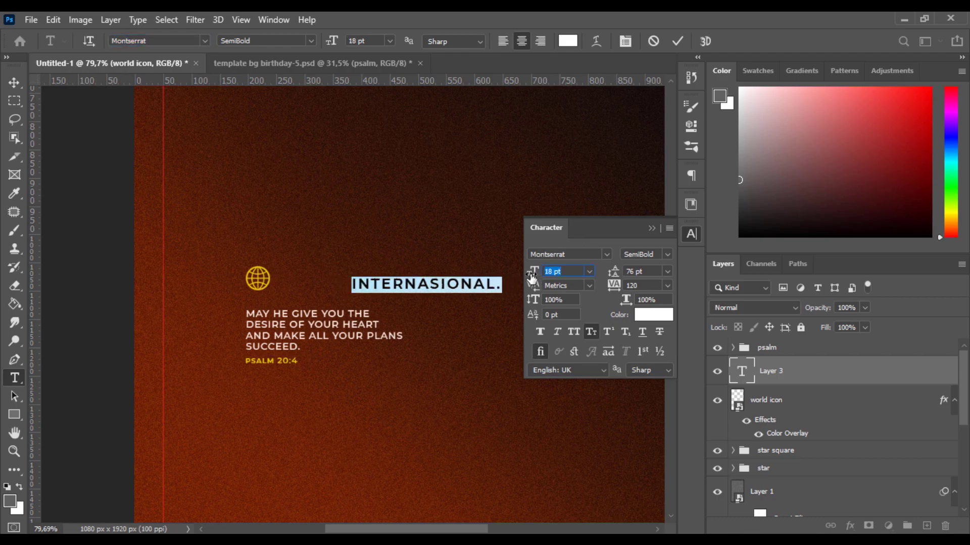
pyautogui.click(663, 255)
pyautogui.click(662, 400)
pyautogui.click(677, 41)
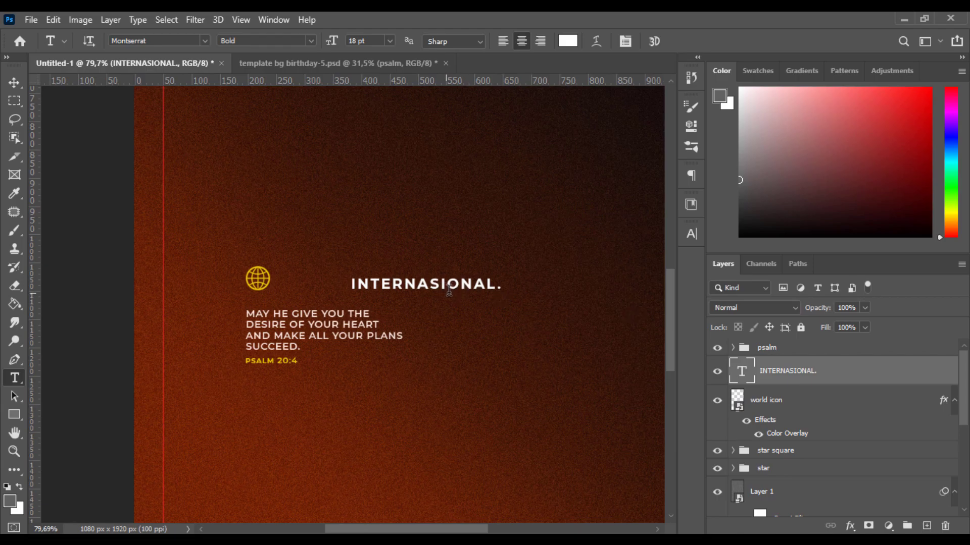
# Step: Stack the world icon above INTERNASIONAL. and that text above the psalm verse, aligning all three by their left edges
pyautogui.press('v')
pyautogui.moveTo(428, 287); pyautogui.dragTo(320, 288)
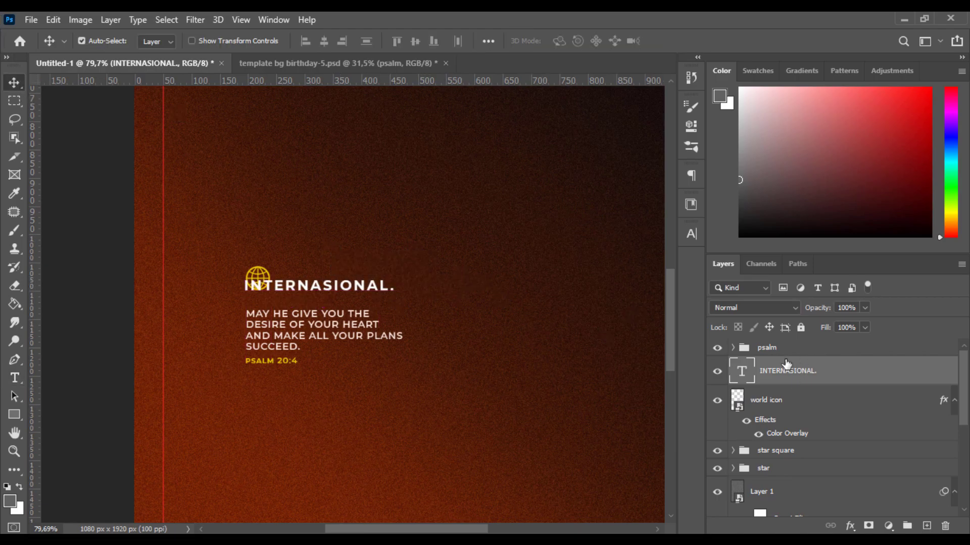
pyautogui.click(792, 403)
pyautogui.hotkey('shift', 'Up')
pyautogui.hotkey('shift', 'Up')
pyautogui.hotkey('shift', 'Up')
pyautogui.hotkey('shift', 'Up')
pyautogui.hotkey('shift', 'Up')
pyautogui.hotkey('shift', 'Up')
pyautogui.hotkey('shift', 'Up')
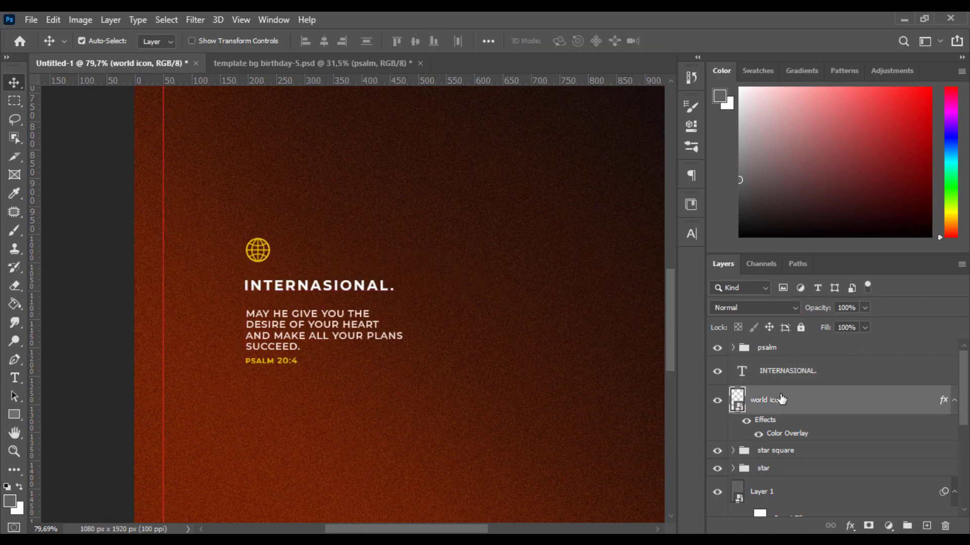
pyautogui.keyDown('shift'); pyautogui.click(777, 348); pyautogui.keyUp('shift')
pyautogui.click(304, 44)
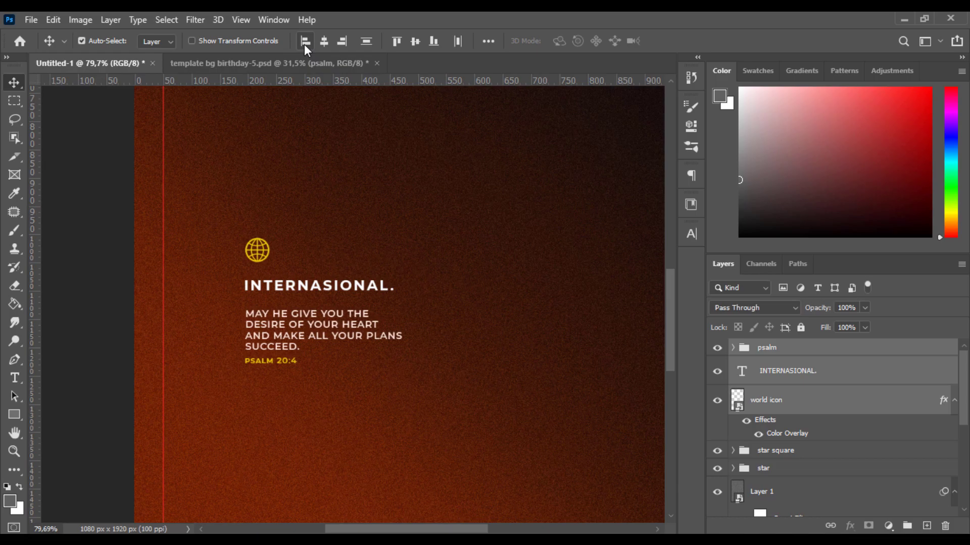
# Step: Nudge the INTERNASIONAL. text slightly upward, closer to the world icon
pyautogui.click(805, 384)
pyautogui.hotkey('shift', 'Up')
pyautogui.hotkey('ctrl', '0')
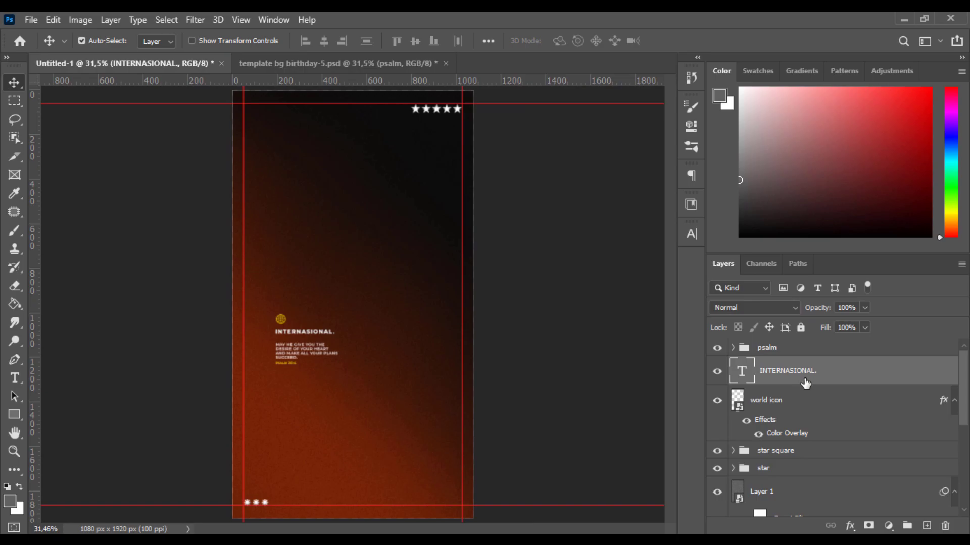
pyautogui.scroll(7, 326, 323)
pyautogui.click(241, 370)
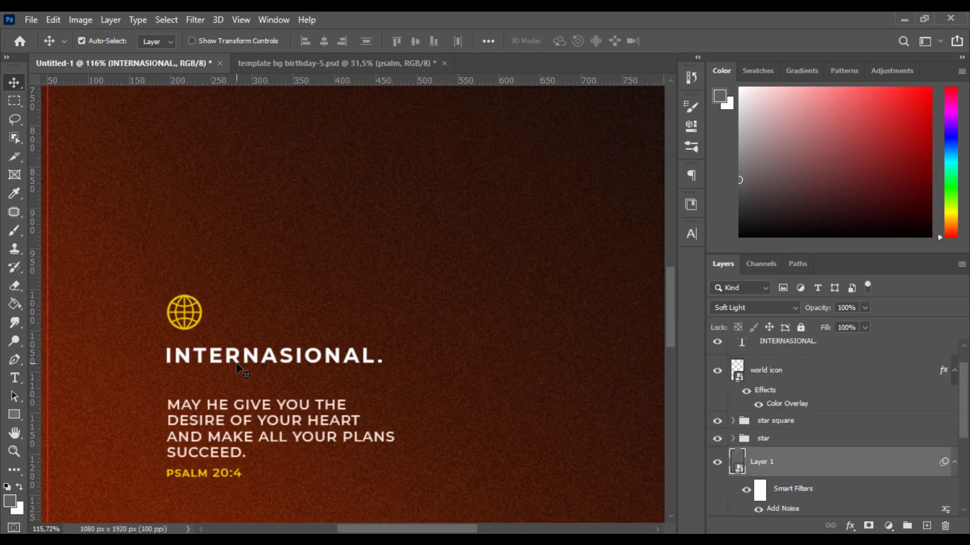
# Step: Reduce the INTERNASIONAL. text size to 16 pt and commit the edit
pyautogui.doubleClick(741, 347)
pyautogui.click(692, 234)
pyautogui.doubleClick(553, 271)
pyautogui.moveTo(537, 275); pyautogui.dragTo(534, 275)
pyautogui.click(678, 41)
pyautogui.press('v')
# Step: Align the left edges of the world icon, INTERNASIONAL. text and psalm group, leaving nothing selected
pyautogui.click(778, 392)
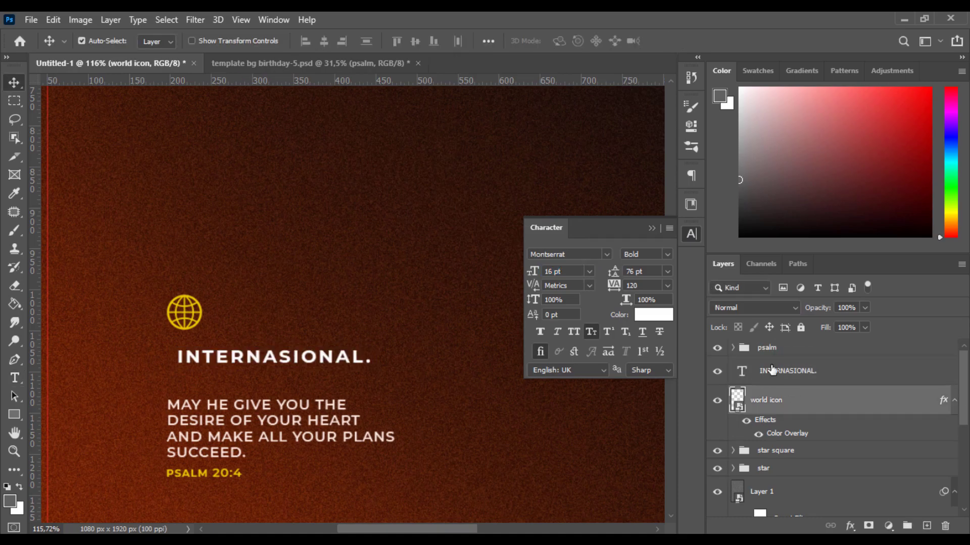
pyautogui.keyDown('shift'); pyautogui.click(768, 347); pyautogui.keyUp('shift')
pyautogui.click(310, 44)
pyautogui.click(690, 234)
pyautogui.hotkey('ctrl', '0')
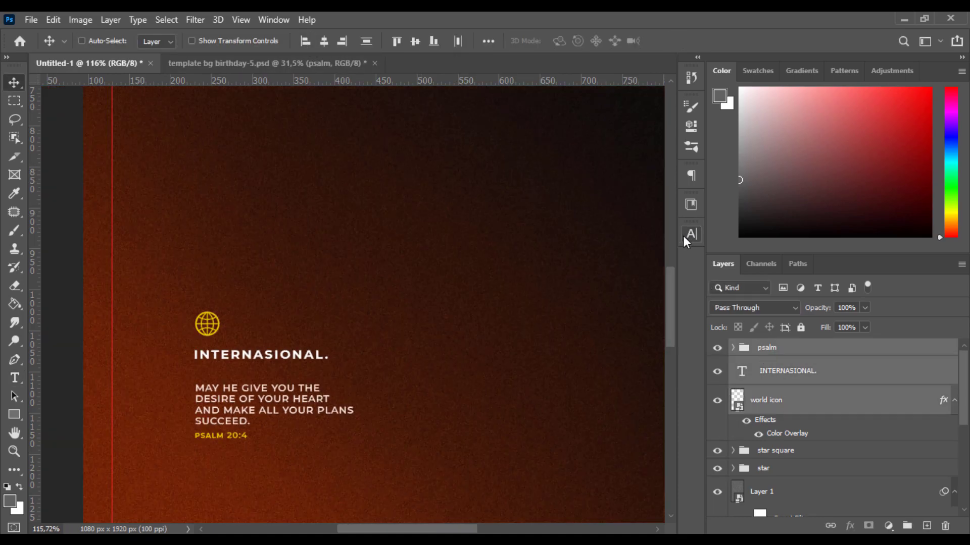
pyautogui.click(510, 366)
# Step: Set the INTERNASIONAL. text's Montserrat weight to SemiBold and commit the edit
pyautogui.doubleClick(742, 372)
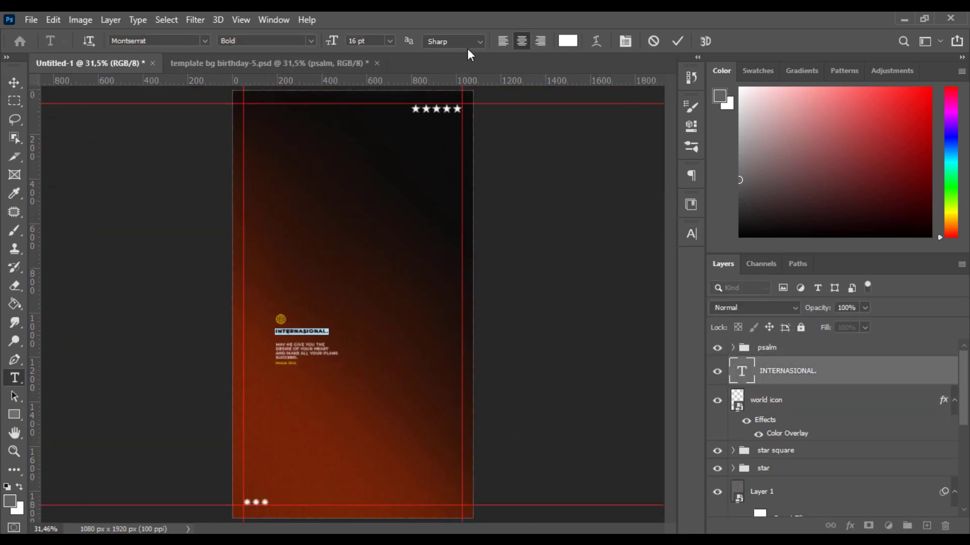
pyautogui.click(311, 40)
pyautogui.click(303, 168)
pyautogui.click(677, 40)
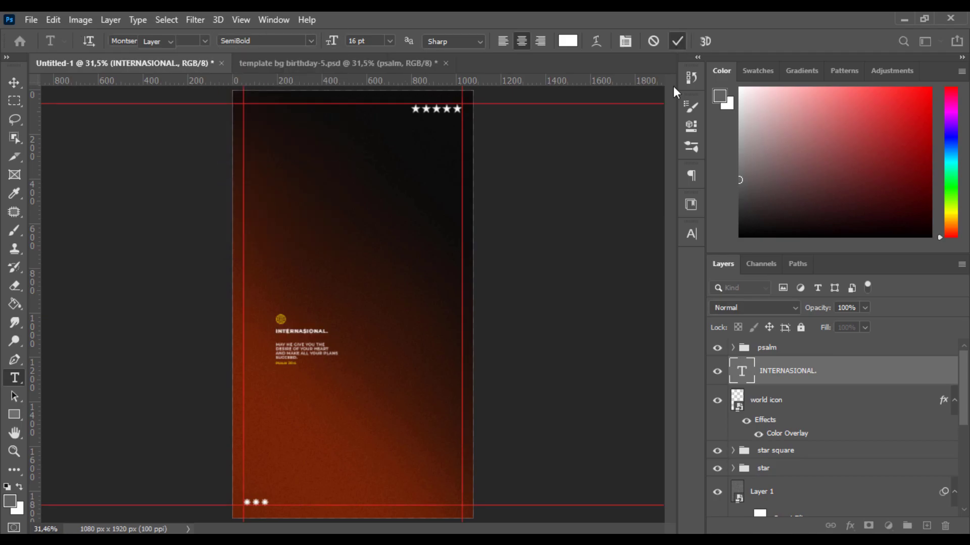
pyautogui.press('v')
pyautogui.click(536, 259)
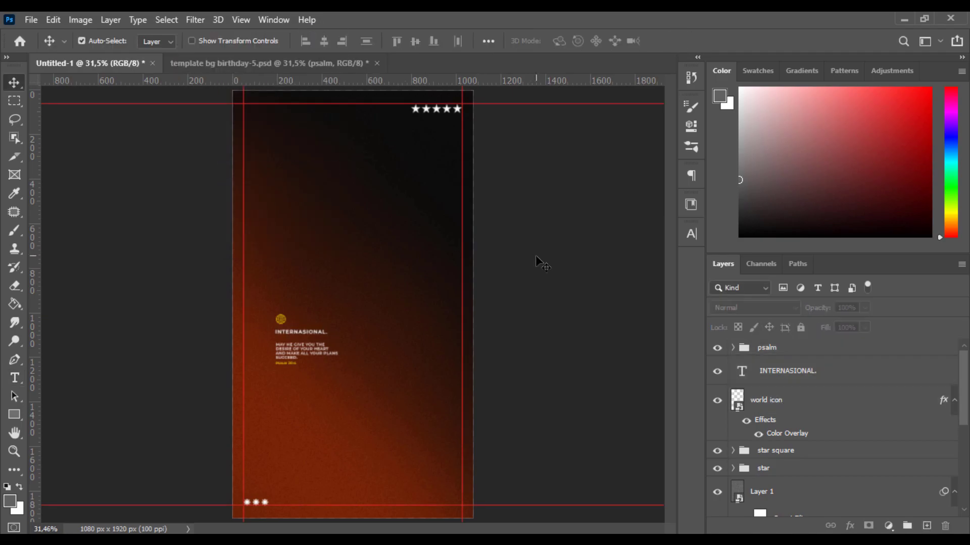
# Step: Nudge the INTERNASIONAL. text and world icon together slightly down toward the psalm verse
pyautogui.click(777, 372)
pyautogui.keyDown('shift'); pyautogui.click(790, 405); pyautogui.keyUp('shift')
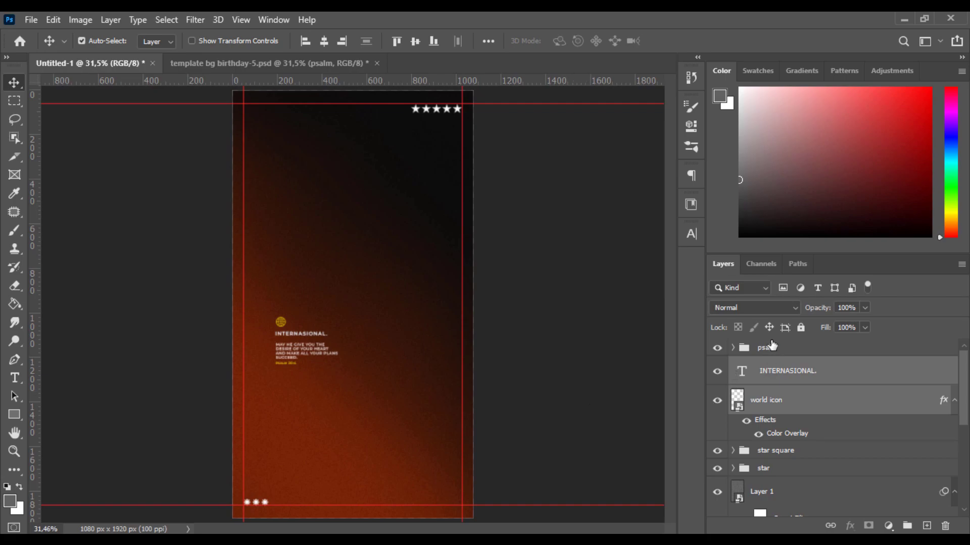
pyautogui.click(610, 337)
pyautogui.scroll(-10, 789, 377)
pyautogui.scroll(4, 799, 396)
pyautogui.scroll(-3, 786, 395)
pyautogui.scroll(1, 795, 402)
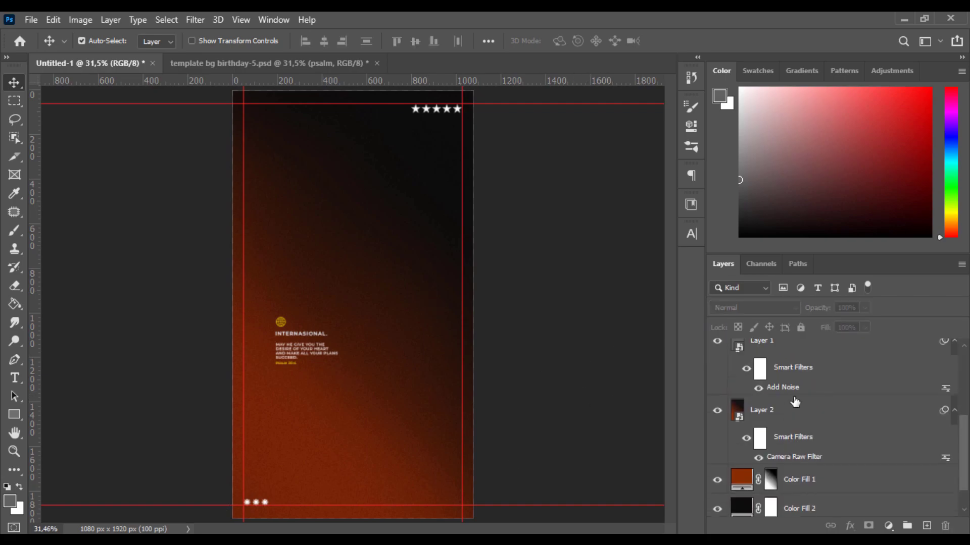
pyautogui.scroll(3, 795, 401)
# Step: Move the world icon, INTERNASIONAL. text and psalm group together about 40 px left, toward the margin guide
pyautogui.click(782, 400)
pyautogui.keyDown('shift'); pyautogui.click(785, 348); pyautogui.keyUp('shift')
pyautogui.hotkey('shift', 'Left')
pyautogui.hotkey('shift', 'Left')
pyautogui.hotkey('shift', 'Left')
pyautogui.hotkey('shift', 'Left')
pyautogui.hotkey('shift', 'Left')
pyautogui.hotkey('shift', 'Left')
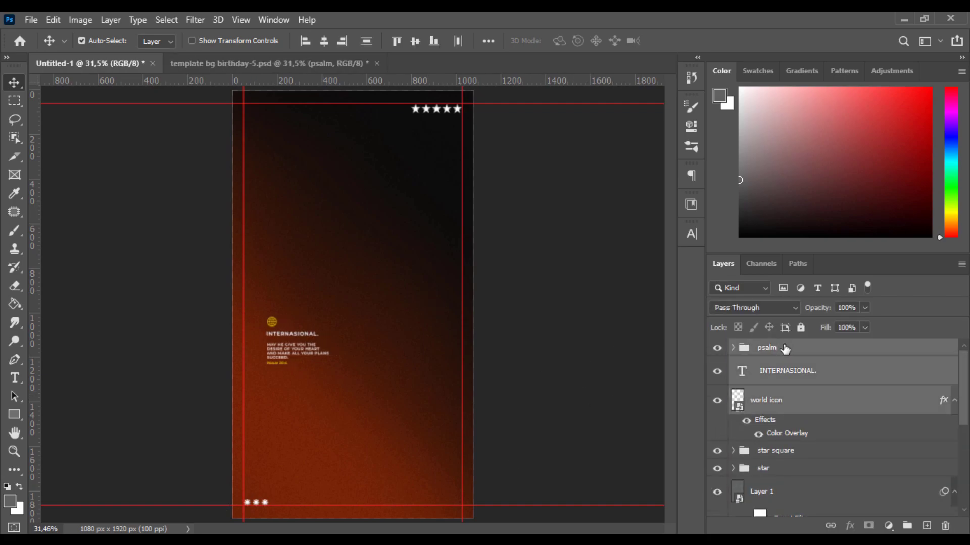
# Step: Set the INTERNASIONAL. text's tracking to 160 and commit the edit
pyautogui.doubleClick(741, 371)
pyautogui.click(691, 234)
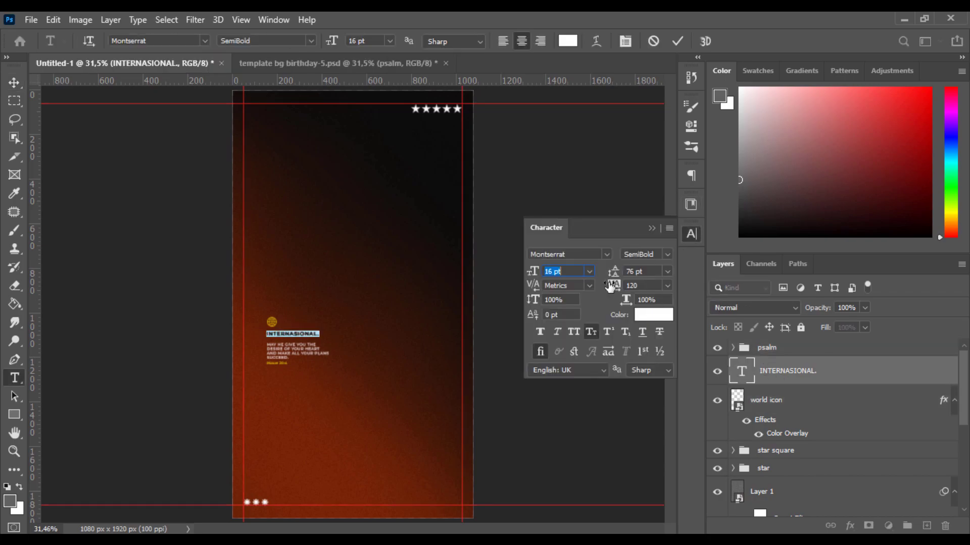
pyautogui.click(678, 41)
pyautogui.press('v')
# Step: Realign the world icon, INTERNASIONAL. text and psalm group by their left edges and deselect them
pyautogui.keyDown('shift'); pyautogui.click(763, 401); pyautogui.keyUp('shift')
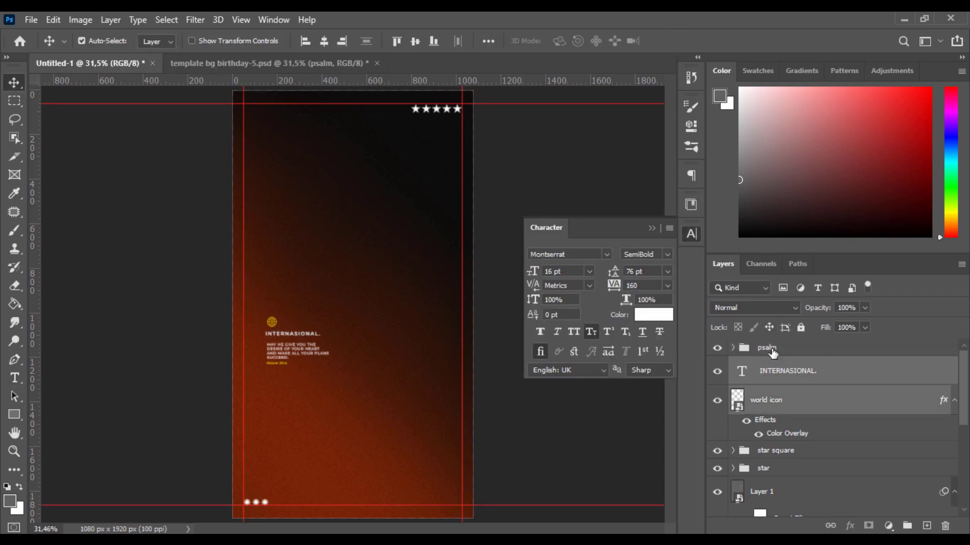
pyautogui.keyDown('shift'); pyautogui.click(773, 351); pyautogui.keyUp('shift')
pyautogui.click(773, 351)
pyautogui.keyDown('shift'); pyautogui.click(782, 400); pyautogui.keyUp('shift')
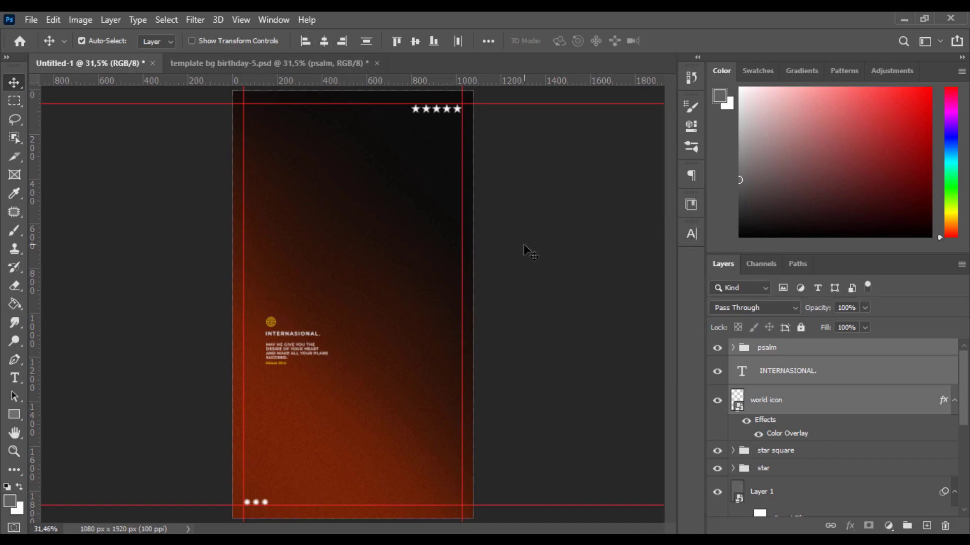
pyautogui.click(476, 354)
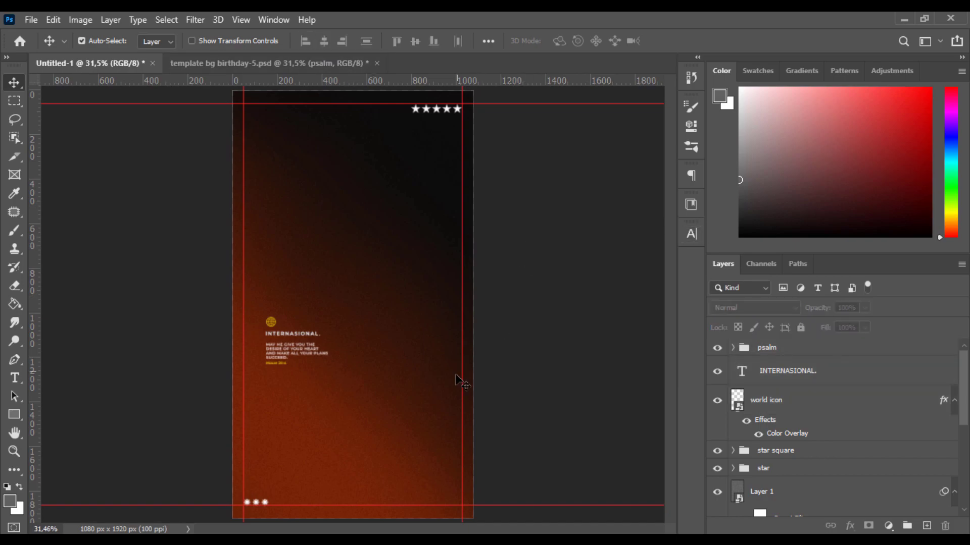
pyautogui.scroll(-3, 827, 399)
pyautogui.scroll(3, 827, 399)
pyautogui.scroll(-1, 797, 381)
pyautogui.scroll(1, 776, 355)
# Step: Add a text layer reading "all the good things to you" above the psalm group, in the lower part of the canvas
pyautogui.click(777, 353)
pyautogui.press('t')
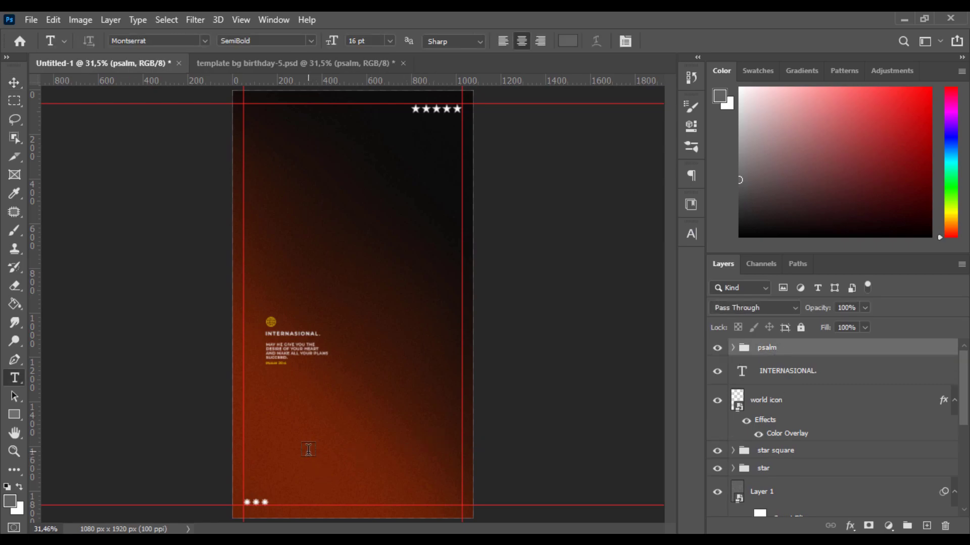
pyautogui.click(308, 451)
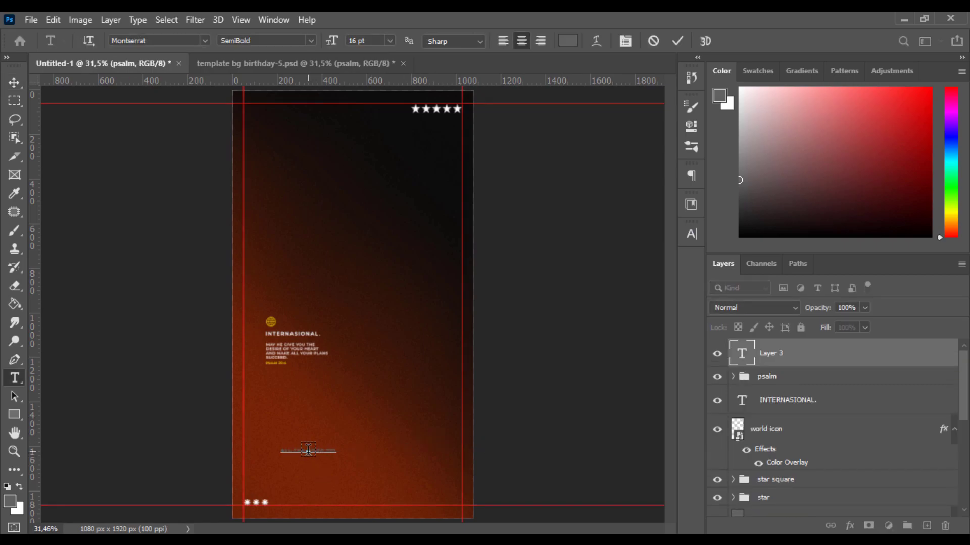
pyautogui.hotkey('ctrl', 'a')
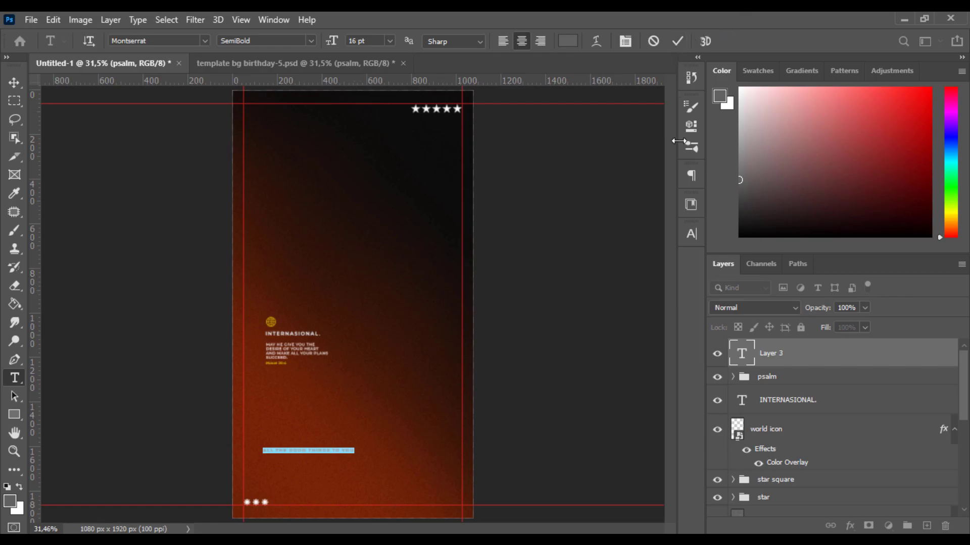
# Step: Try coloring the "all the good things to you" text with a tone sampled from the world icon
pyautogui.click(692, 233)
pyautogui.click(665, 325)
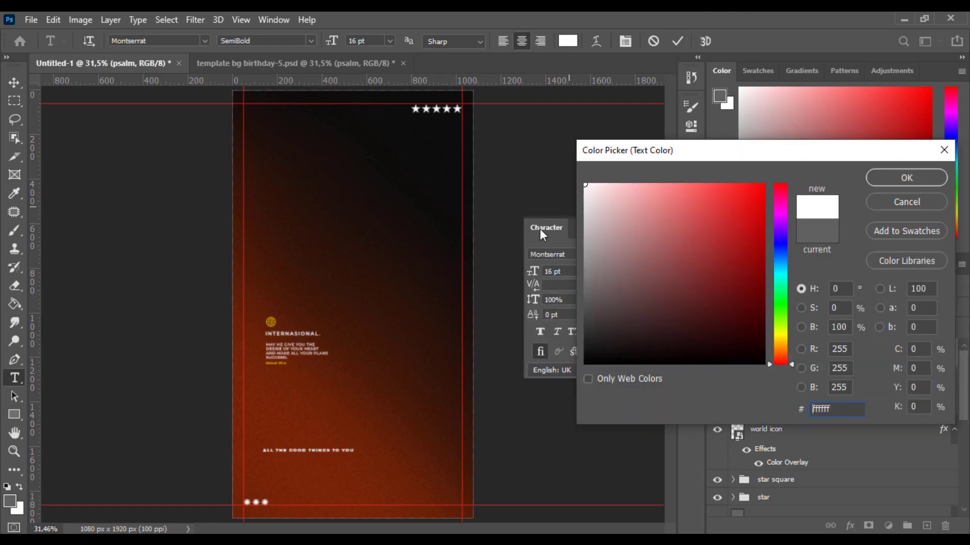
pyautogui.click(273, 322)
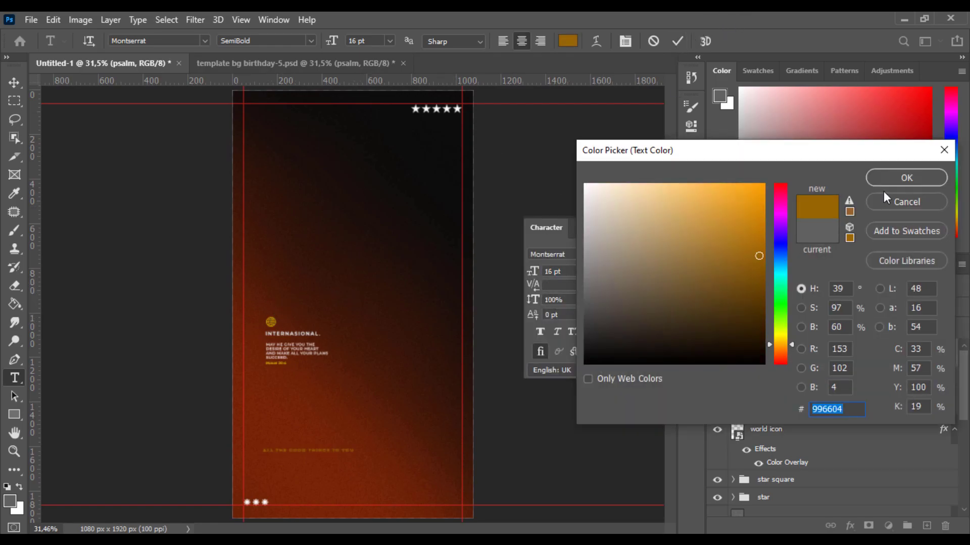
pyautogui.click(897, 181)
pyautogui.click(691, 234)
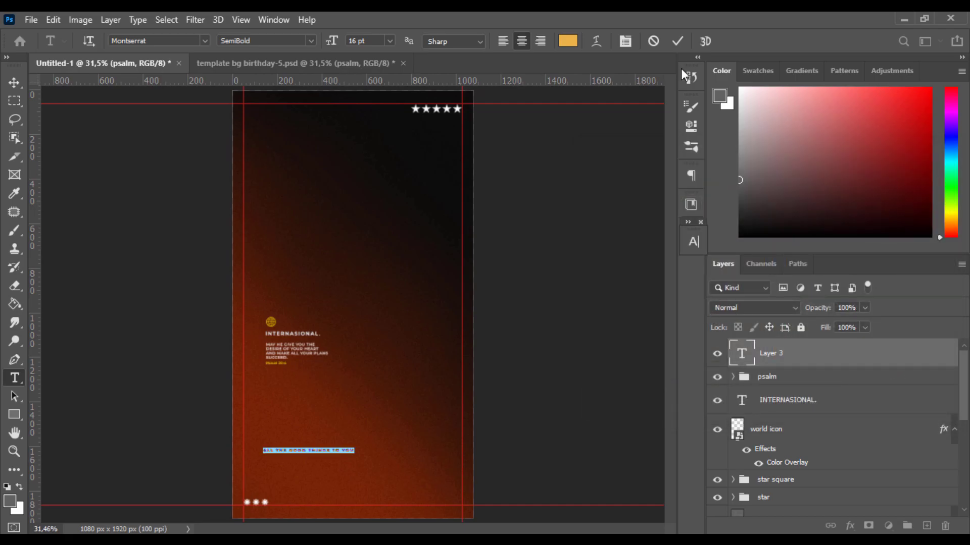
pyautogui.click(677, 41)
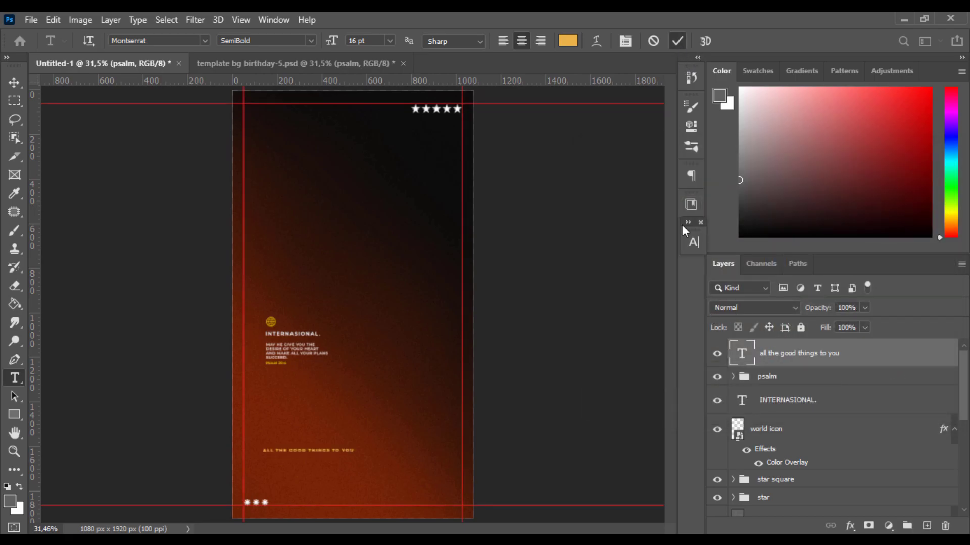
# Step: Copy the color code ecc800 from the psalm 20:4 text inside the psalm group
pyautogui.click(732, 377)
pyautogui.doubleClick(755, 430)
pyautogui.click(568, 41)
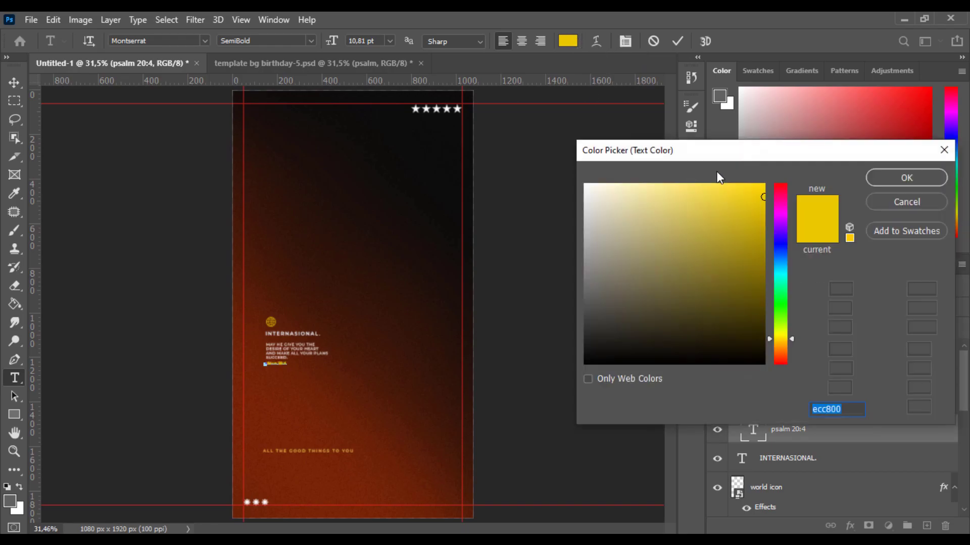
pyautogui.hotkey('ctrl', 'c')
pyautogui.press('Escape')
pyautogui.click(732, 377)
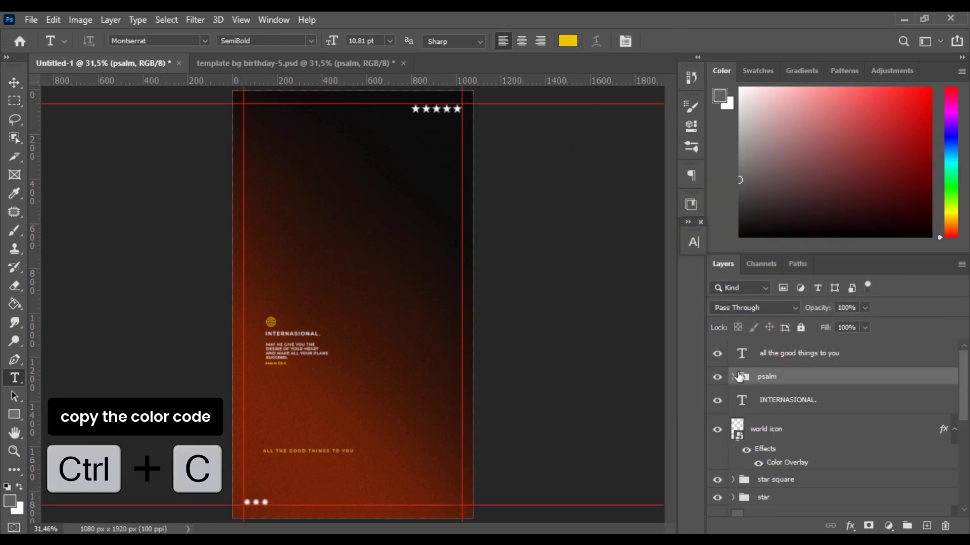
# Step: Paste the copied color code ecc800 as the "all the good things to you" text color and commit
pyautogui.doubleClick(741, 353)
pyautogui.click(567, 41)
pyautogui.hotkey('ctrl', 'v')
pyautogui.press('Return')
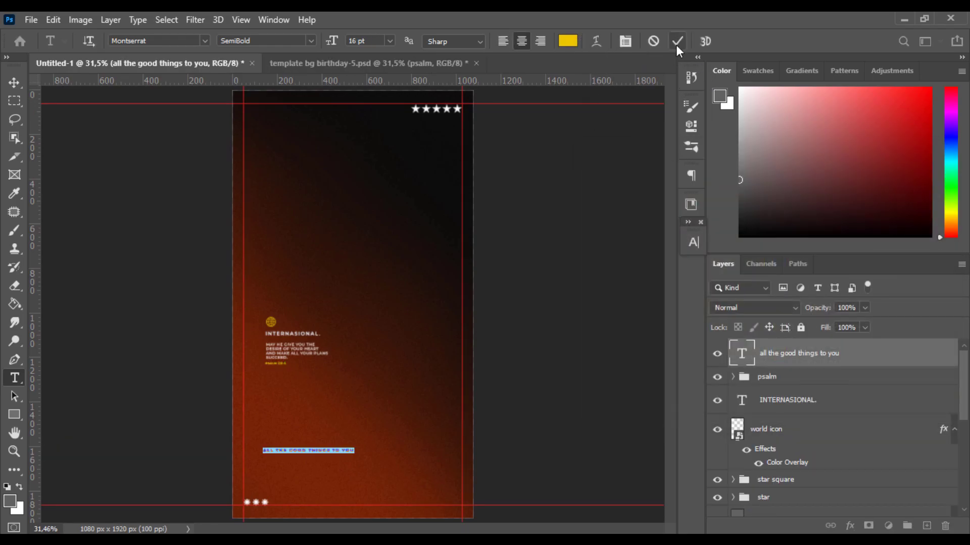
pyautogui.click(677, 41)
# Step: Set the "all the good things to you" text to Martian Mono SemiBold at 20 pt and commit the edit
pyautogui.scroll(3, 343, 443)
pyautogui.scroll(-2, 344, 443)
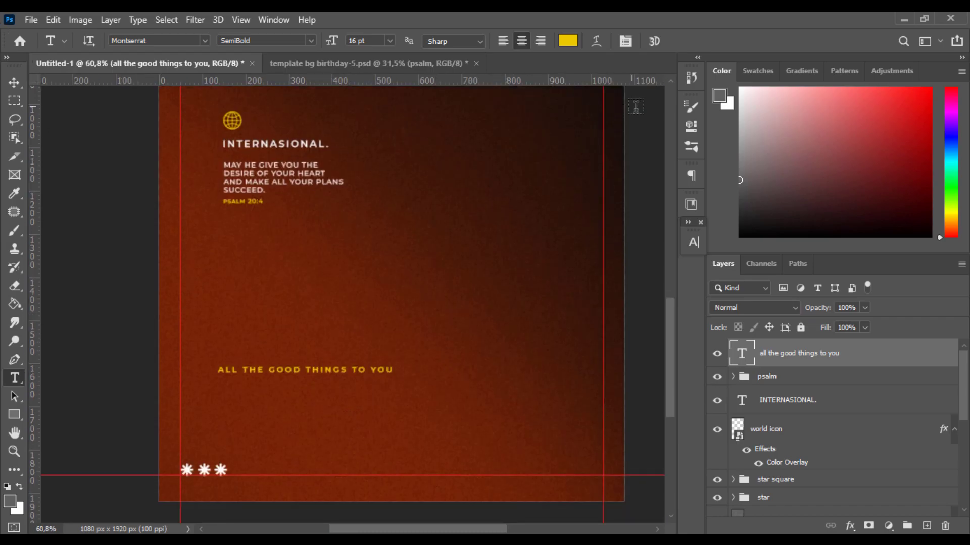
pyautogui.doubleClick(742, 362)
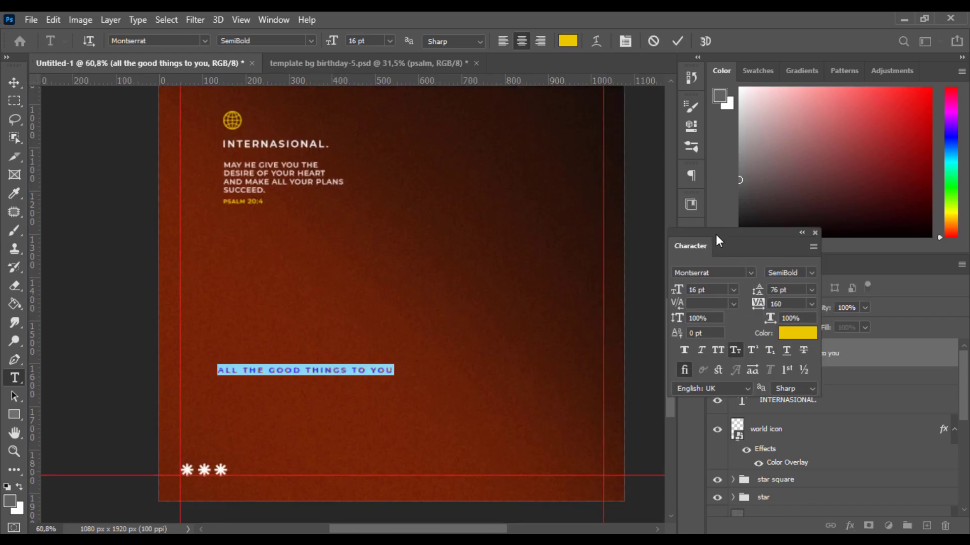
pyautogui.click(686, 243)
pyautogui.click(608, 253)
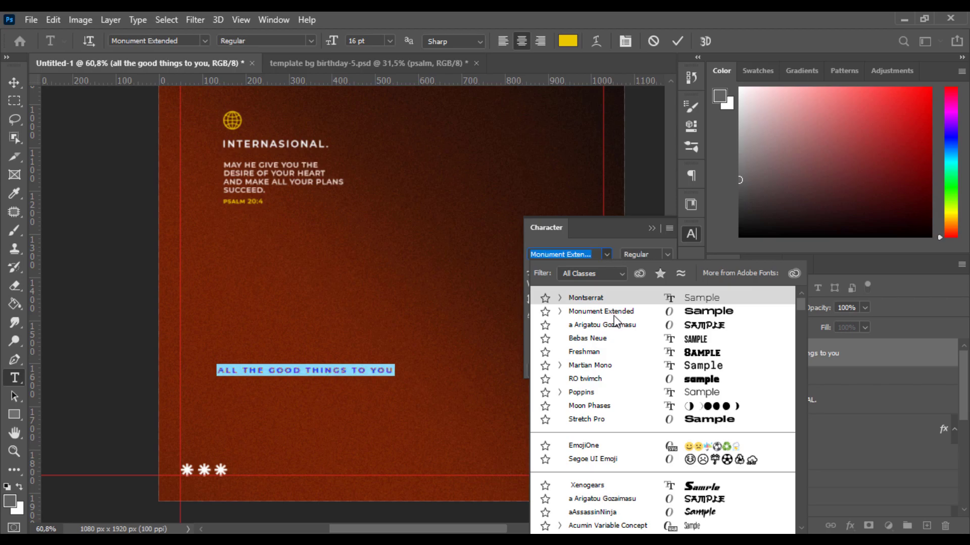
pyautogui.click(590, 365)
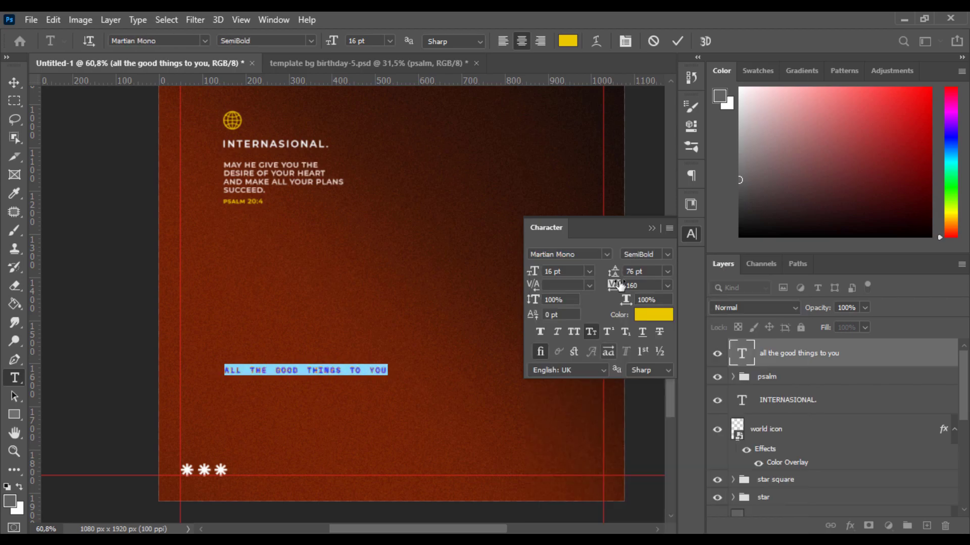
pyautogui.click(546, 272)
pyautogui.press('Return')
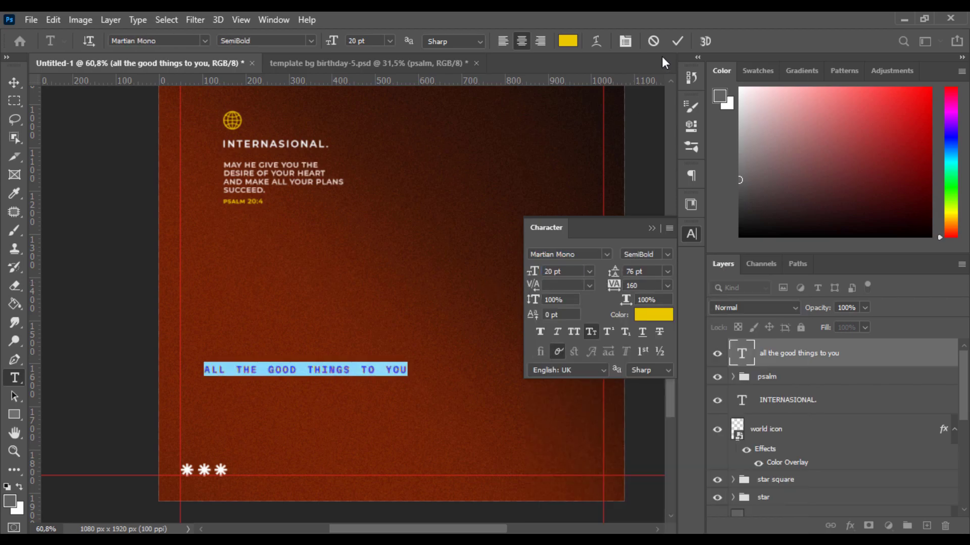
pyautogui.click(677, 41)
pyautogui.click(690, 234)
# Step: Center the "all the good things to you" text horizontally on the whole canvas and clear the selection
pyautogui.hotkey('ctrl', 'a')
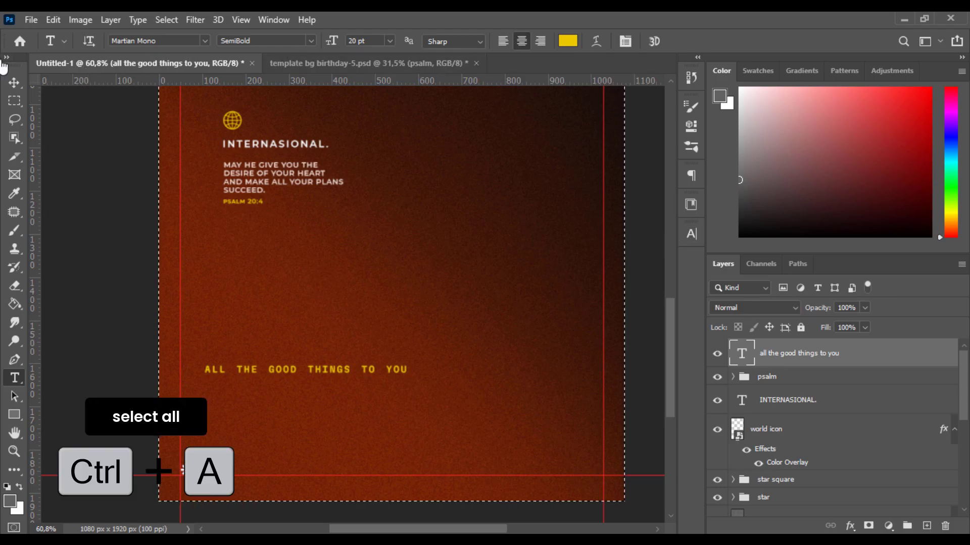
pyautogui.press('v')
pyautogui.click(325, 41)
pyautogui.press('Up')
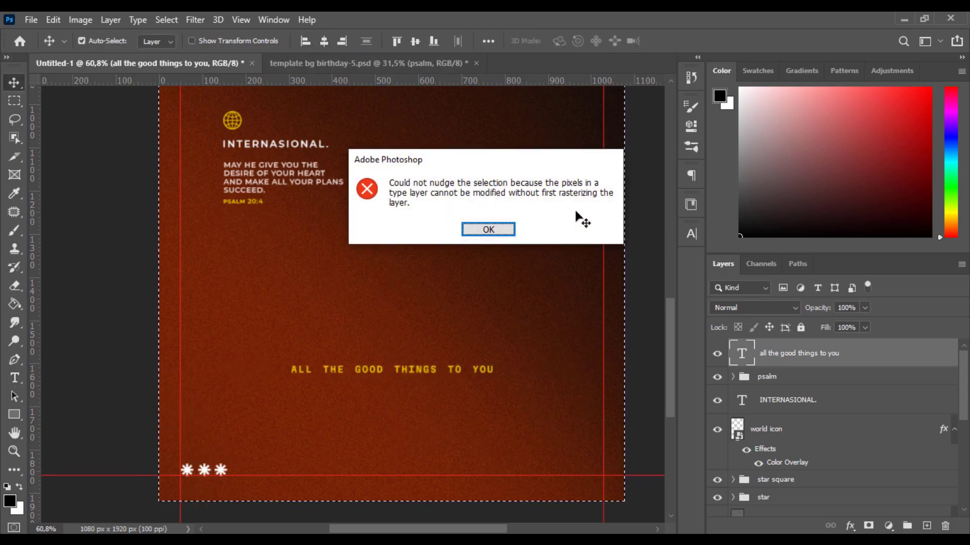
pyautogui.hotkey('ctrl', 'd')
# Step: Move the "all the good things to you" text down about 130 px, just above the level of the asterisk row
pyautogui.hotkey('shift', 'Down')
pyautogui.hotkey('shift', 'Down')
pyautogui.hotkey('shift', 'Down')
pyautogui.hotkey('shift', 'Down')
pyautogui.hotkey('shift', 'Down')
pyautogui.hotkey('shift', 'Down')
pyautogui.hotkey('shift', 'Down')
pyautogui.hotkey('shift', 'Down')
pyautogui.hotkey('shift', 'Down')
pyautogui.hotkey('shift', 'Down')
pyautogui.hotkey('shift', 'Down')
pyautogui.hotkey('shift', 'Down')
pyautogui.hotkey('shift', 'Down')
pyautogui.hotkey('shift', 'Down')
pyautogui.hotkey('shift', 'Down')
pyautogui.hotkey('shift', 'Down')
pyautogui.hotkey('shift', 'Down')
pyautogui.hotkey('shift', 'Down')
pyautogui.hotkey('ctrl', '0')
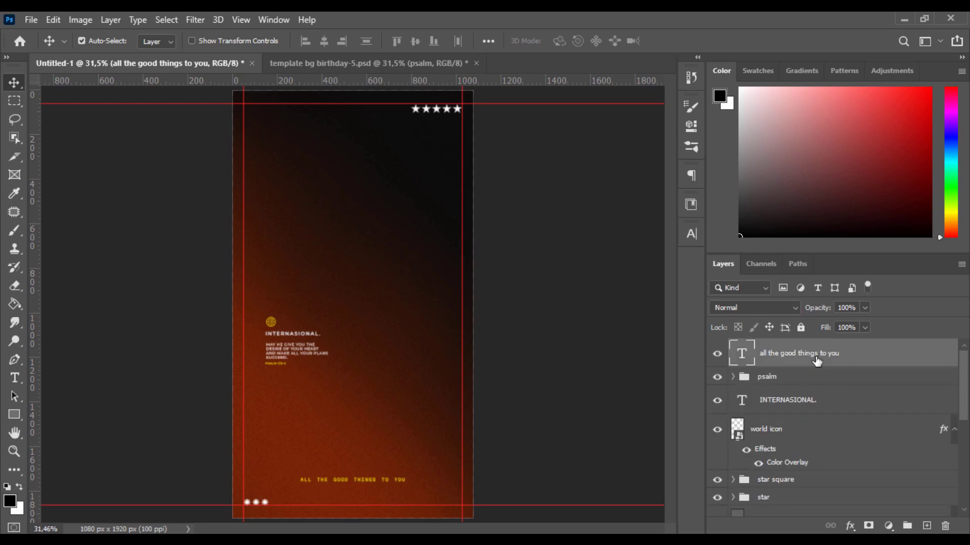
# Step: Add a text layer reading "HAPPY BIRTHDAY" in the upper-left area of the canvas
pyautogui.scroll(2, 310, 102)
pyautogui.press('t')
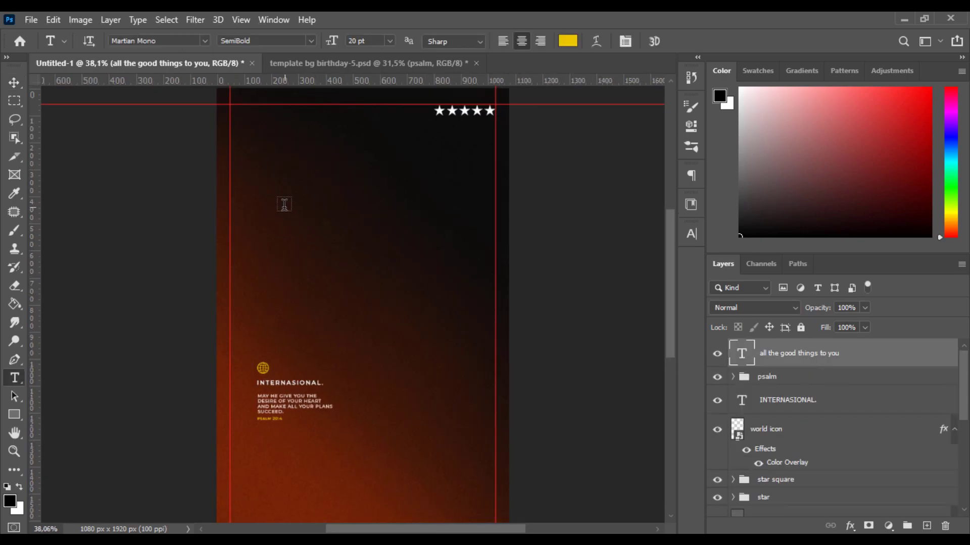
pyautogui.click(284, 205)
pyautogui.write('HAPPY BIRTHDAY')
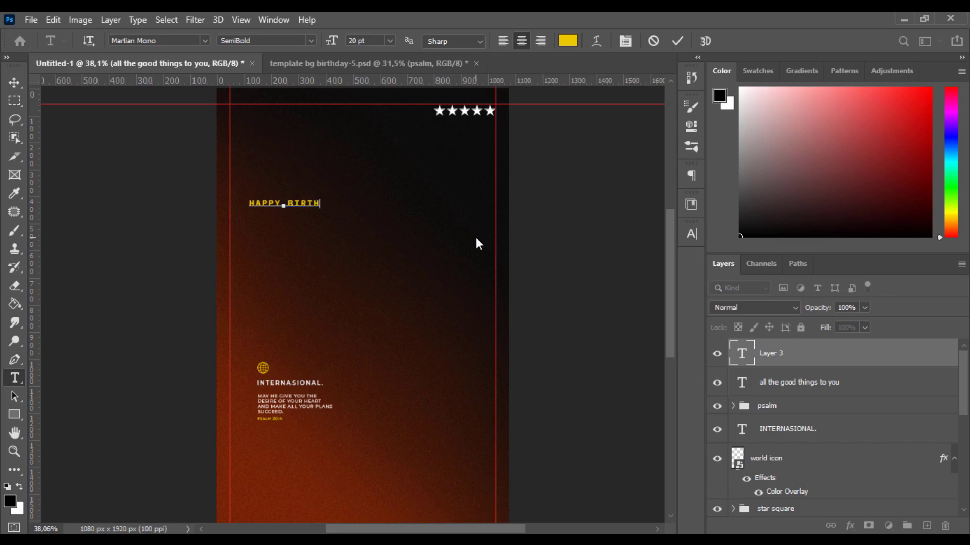
# Step: Color all of the HAPPY BIRTHDAY text white
pyautogui.hotkey('ctrl', 'a')
pyautogui.click(575, 45)
pyautogui.moveTo(601, 200); pyautogui.dragTo(531, 167)
pyautogui.click(891, 179)
# Step: Delete the word BIRTHDAY so the new text layer reads only "HAPPY"
pyautogui.click(280, 203)
pyautogui.press('BackSpace')
pyautogui.press('BackSpace')
pyautogui.press('BackSpace')
pyautogui.press('BackSpace')
pyautogui.press('BackSpace')
pyautogui.press('BackSpace')
pyautogui.press('BackSpace')
pyautogui.press('BackSpace')
pyautogui.press('BackSpace')
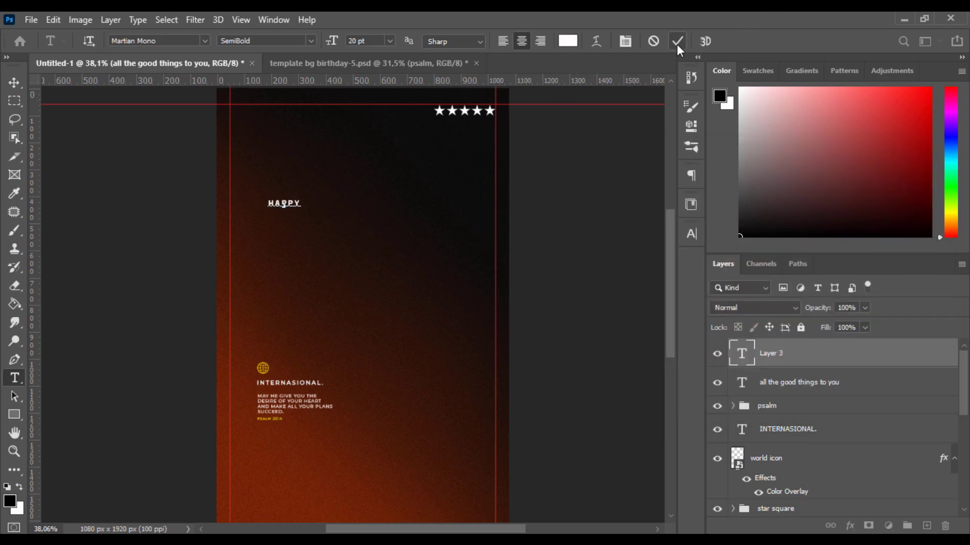
# Step: Enlarge the HAPPY text to 95.97 pt and position it in the upper part of the canvas
pyautogui.hotkey('ctrl', 'a')
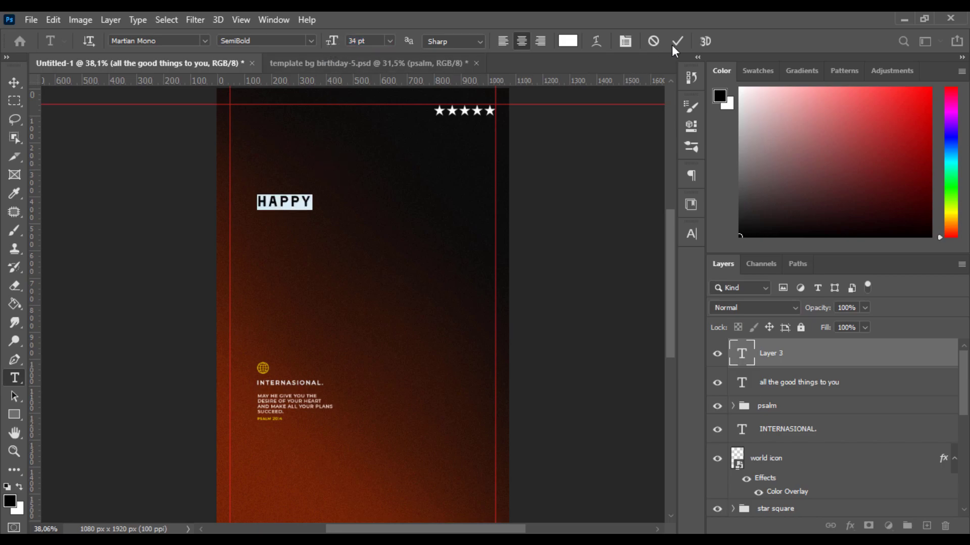
pyautogui.click(677, 41)
pyautogui.hotkey('ctrl', 't')
pyautogui.moveTo(312, 209); pyautogui.dragTo(387, 244)
pyautogui.moveTo(365, 210); pyautogui.dragTo(388, 194)
pyautogui.press('Return')
# Step: Set the HAPPY text in Montserrat Bold with a tracking of 80
pyautogui.click(405, 190)
pyautogui.hotkey('ctrl', 'a')
pyautogui.click(205, 40)
pyautogui.click(181, 94)
pyautogui.click(312, 40)
pyautogui.click(259, 191)
pyautogui.click(695, 238)
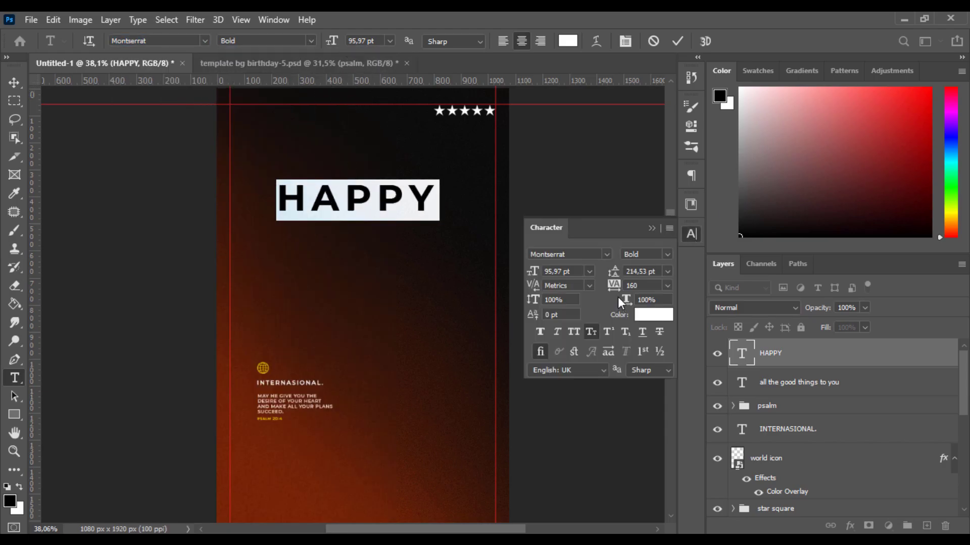
pyautogui.moveTo(616, 286); pyautogui.dragTo(613, 286)
pyautogui.click(677, 41)
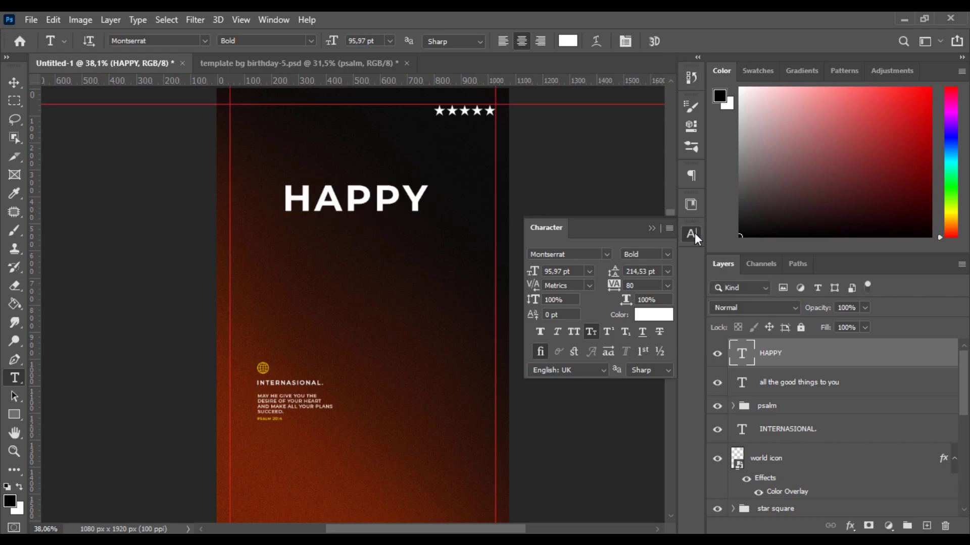
# Step: Scale the HAPPY text up to about 118.82%
pyautogui.scroll(-1, 166, 323)
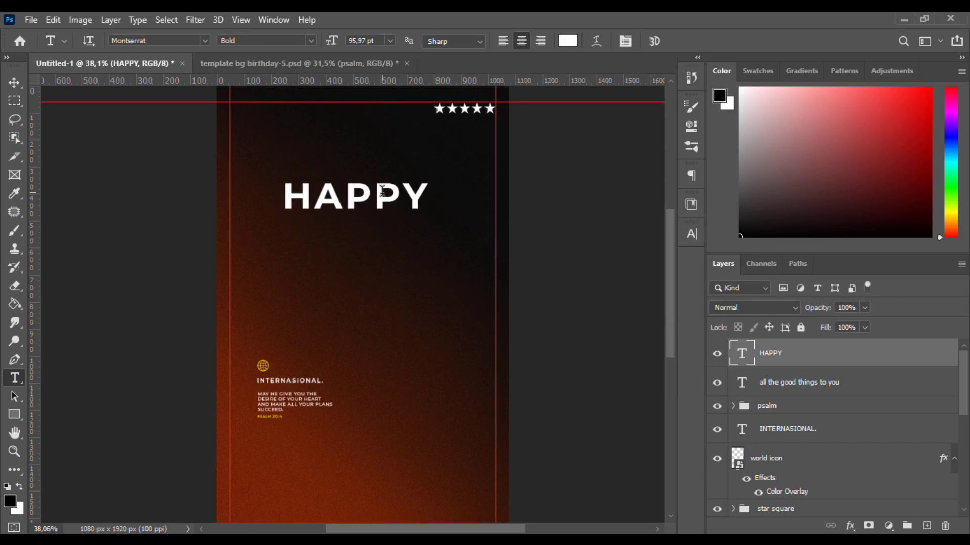
pyautogui.hotkey('ctrl', 't')
pyautogui.moveTo(430, 218); pyautogui.dragTo(457, 225)
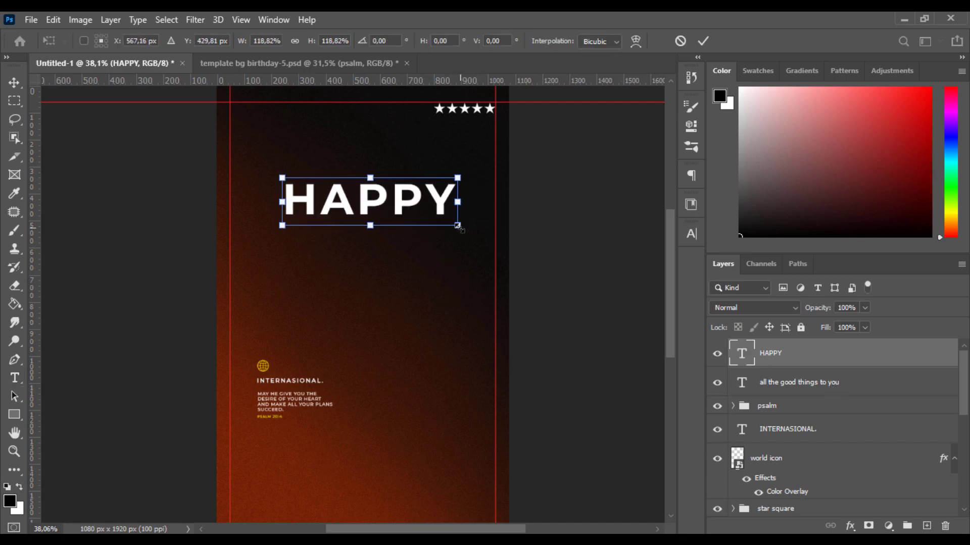
pyautogui.press('Return')
pyautogui.click(469, 214)
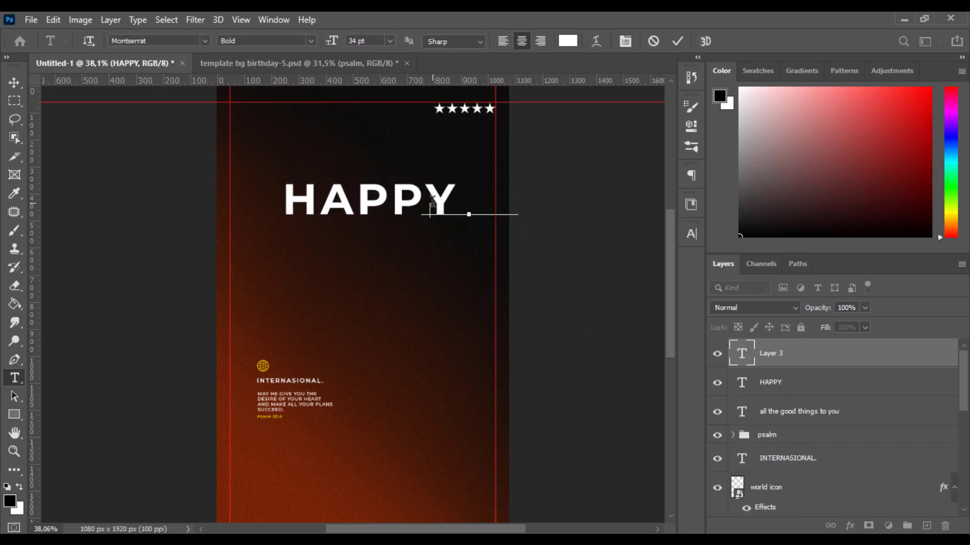
pyautogui.click(654, 41)
# Step: Tighten the HAPPY text's tracking to 40
pyautogui.doubleClick(741, 353)
pyautogui.click(691, 234)
pyautogui.moveTo(618, 287); pyautogui.dragTo(613, 288)
pyautogui.click(677, 41)
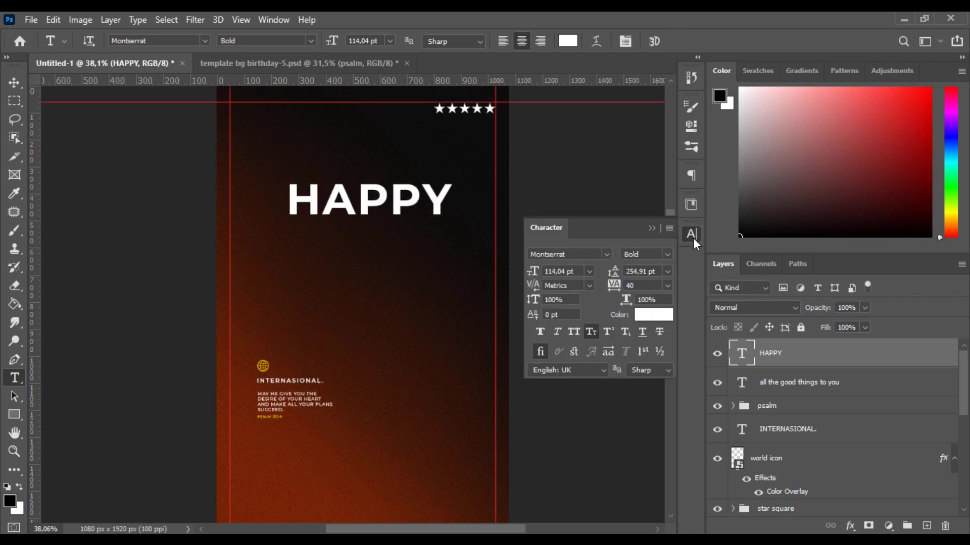
# Step: Center the HAPPY text horizontally on the canvas
pyautogui.click(692, 234)
pyautogui.hotkey('ctrl', 'a')
pyautogui.press('v')
pyautogui.click(324, 42)
pyautogui.hotkey('ctrl', 'd')
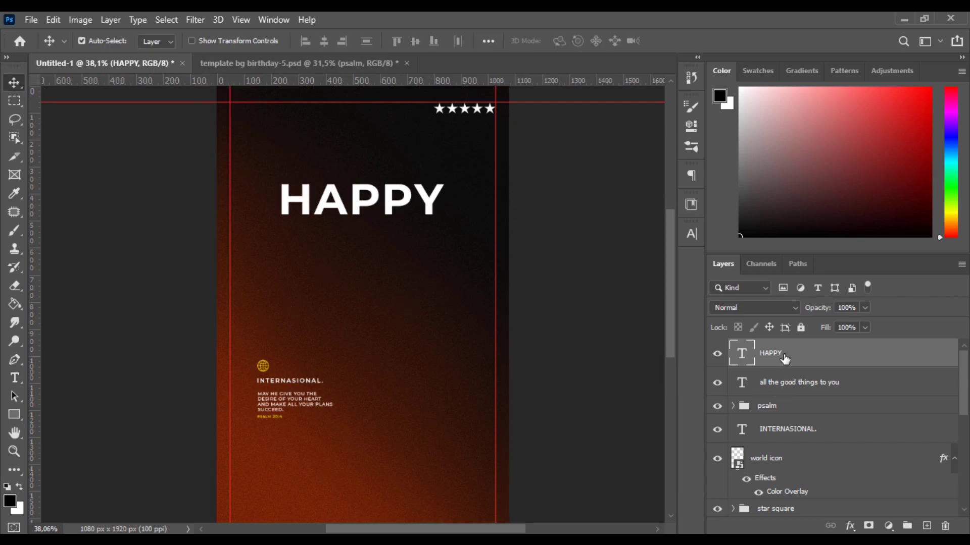
# Step: Duplicate the HAPPY layer, naming the original BACKUP and converting the duplicate to a smart object
pyautogui.hotkey('ctrl', 'j')
pyautogui.doubleClick(768, 382)
pyautogui.write('BACKUP')
pyautogui.press('Return')
pyautogui.rightClick(827, 356)
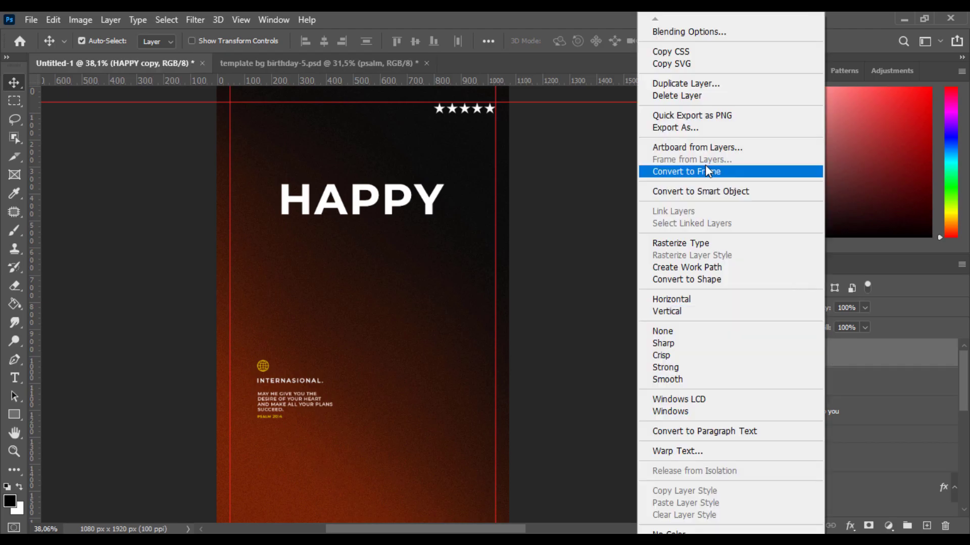
pyautogui.click(717, 192)
# Step: Apply a Field Blur to the HAPPY smart object with four pins around the word, blurring its outer letters most
pyautogui.click(195, 20)
pyautogui.moveTo(328, 193)
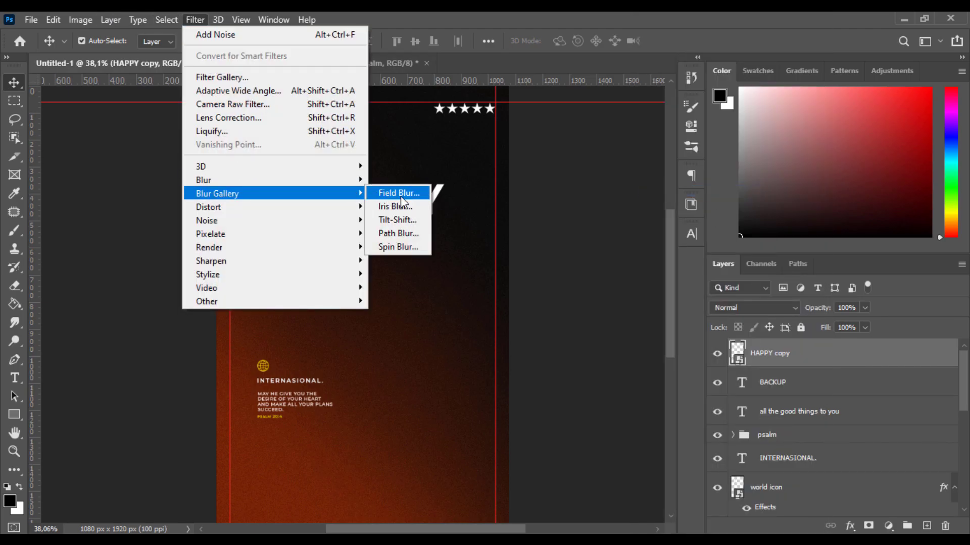
pyautogui.click(434, 189)
pyautogui.moveTo(407, 345); pyautogui.dragTo(474, 139)
pyautogui.scroll(7, 421, 125)
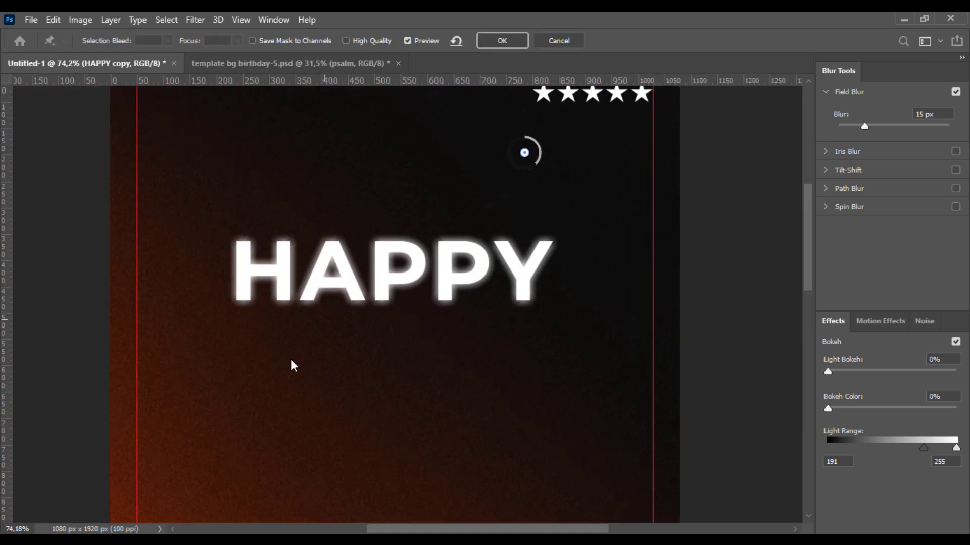
pyautogui.moveTo(336, 224); pyautogui.dragTo(316, 185)
pyautogui.moveTo(243, 381); pyautogui.dragTo(195, 368)
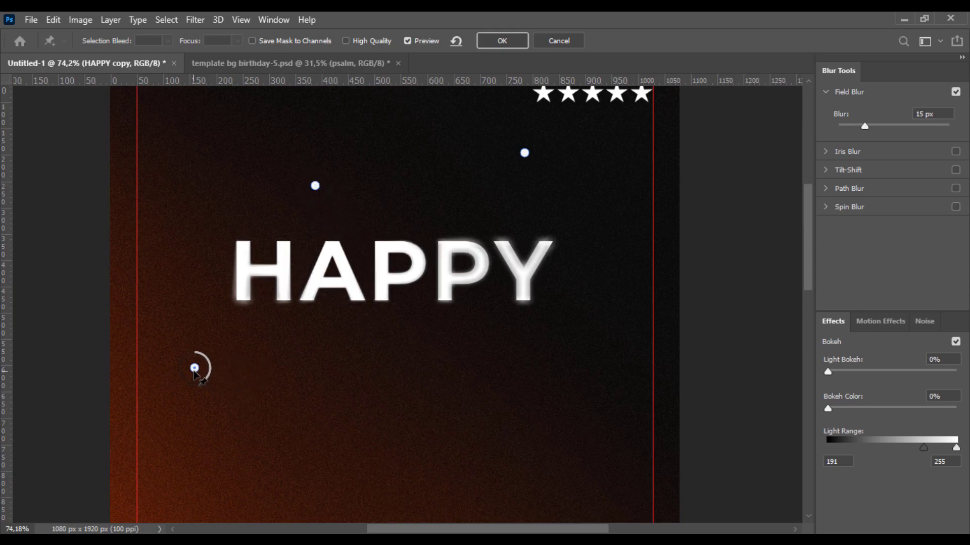
pyautogui.click(369, 169)
pyautogui.moveTo(386, 174); pyautogui.dragTo(381, 169)
pyautogui.click(502, 40)
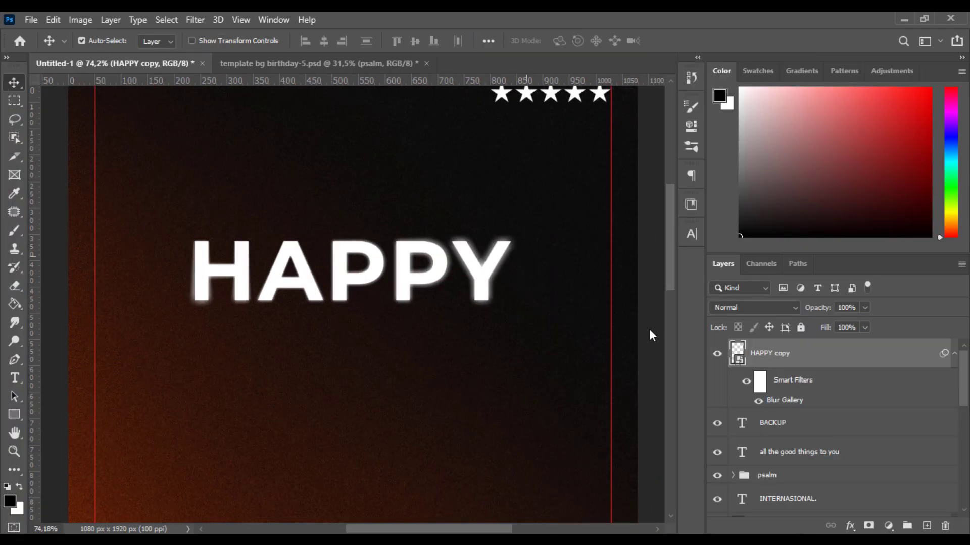
# Step: Hide the BACKUP layer and refine the HAPPY copy's Field Blur with an added 5 px pin below the Y
pyautogui.click(717, 424)
pyautogui.doubleClick(785, 400)
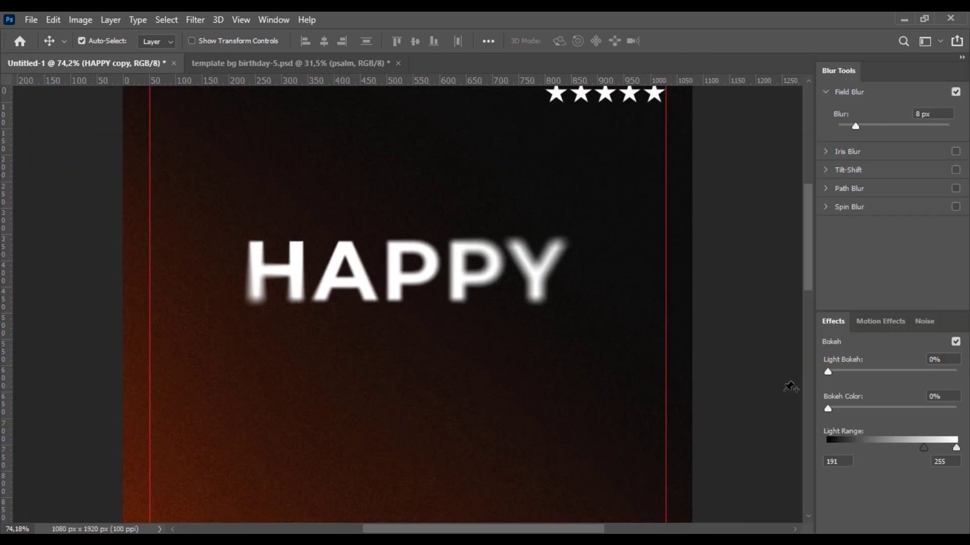
pyautogui.moveTo(379, 174)
pyautogui.mouseDown()
pyautogui.moveTo(367, 194)
pyautogui.moveTo(375, 181)
pyautogui.mouseUp()
pyautogui.click(566, 343)
pyautogui.moveTo(581, 350); pyautogui.dragTo(509, 379)
pyautogui.moveTo(495, 385); pyautogui.dragTo(542, 356)
pyautogui.click(511, 43)
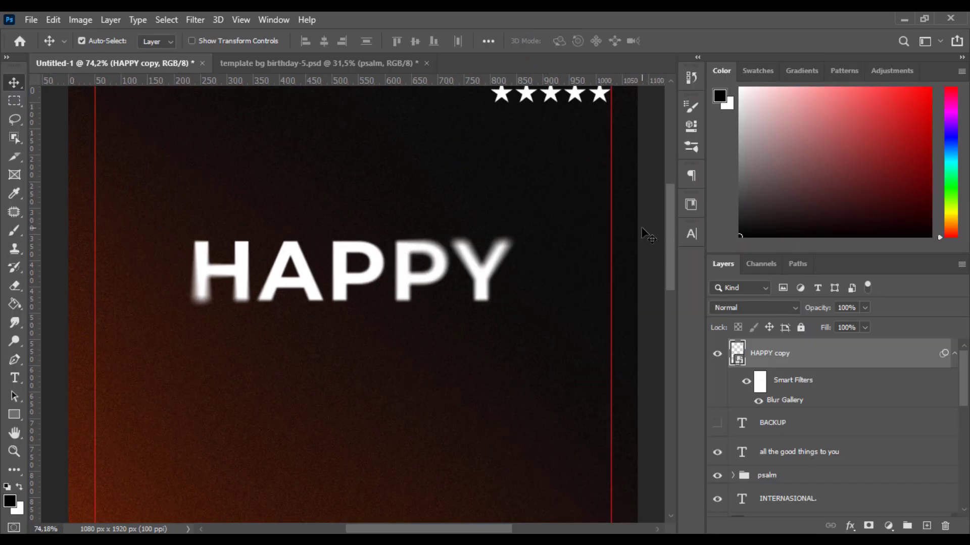
# Step: Move the two leftmost Field Blur pins farther outward, setting the lower one to 10 px and the upper one to 6 px
pyautogui.doubleClick(782, 399)
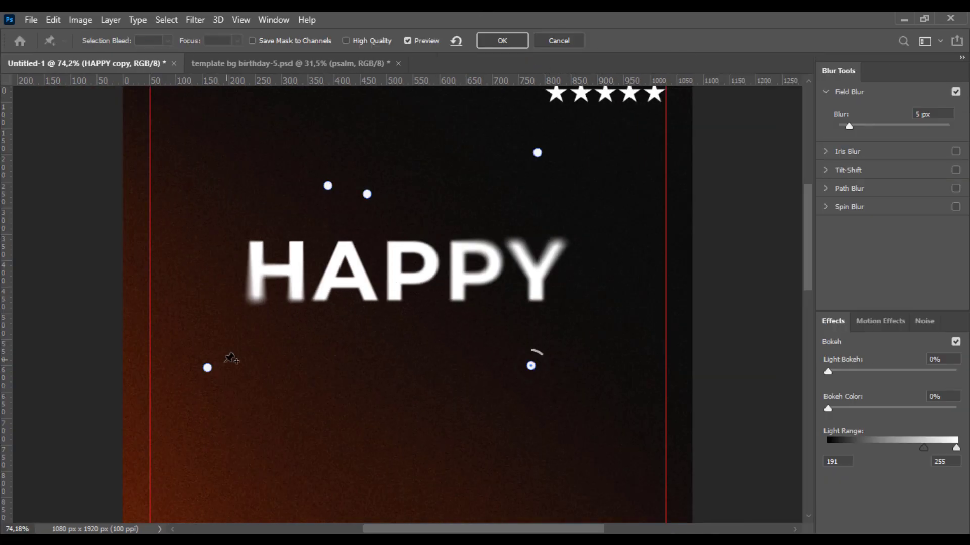
pyautogui.moveTo(328, 185); pyautogui.dragTo(300, 159)
pyautogui.moveTo(208, 369); pyautogui.dragTo(195, 367)
pyautogui.moveTo(209, 375); pyautogui.dragTo(210, 365)
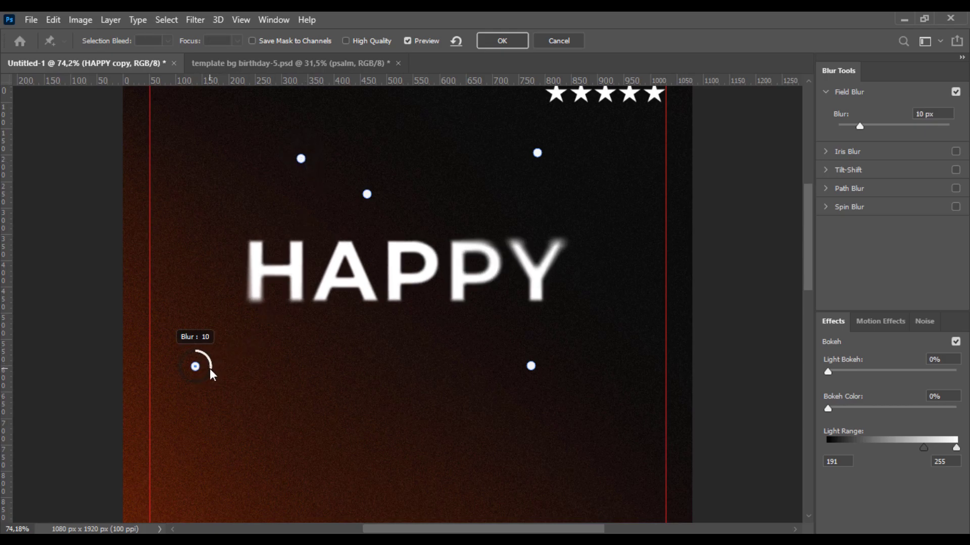
pyautogui.moveTo(309, 151); pyautogui.dragTo(310, 152)
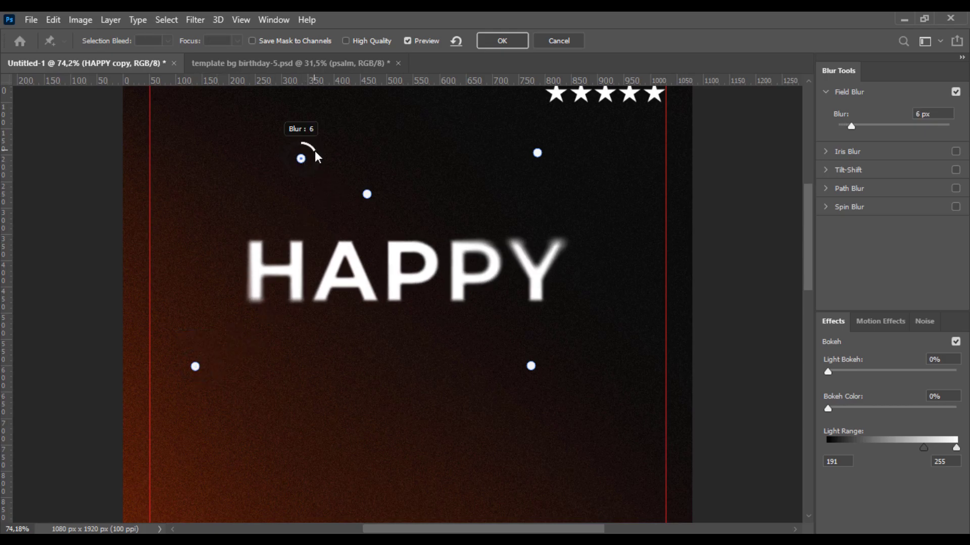
pyautogui.click(502, 40)
# Step: Duplicate the blurred HAPPY smart object and set the duplicate's blend mode to Dissolve
pyautogui.rightClick(822, 367)
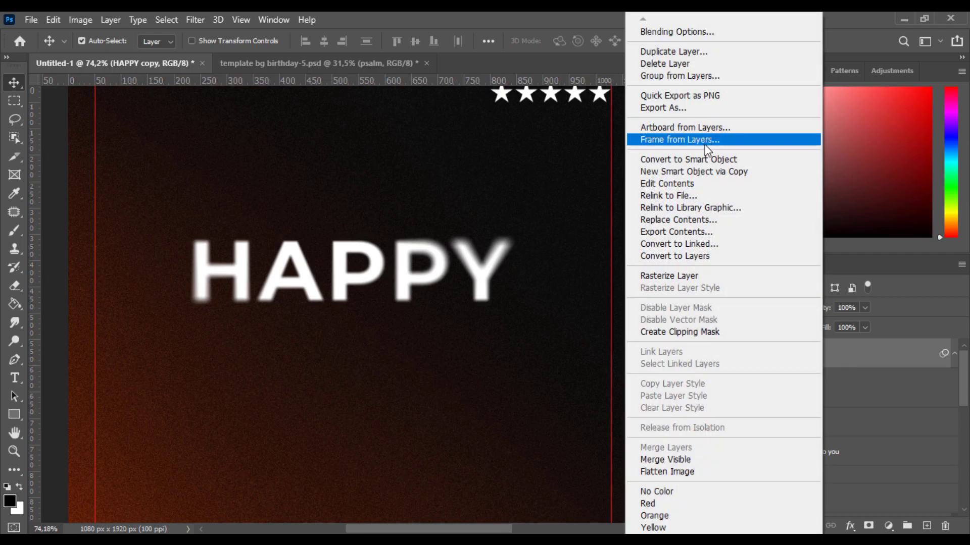
pyautogui.click(707, 76)
pyautogui.click(600, 147)
pyautogui.click(778, 306)
pyautogui.click(732, 202)
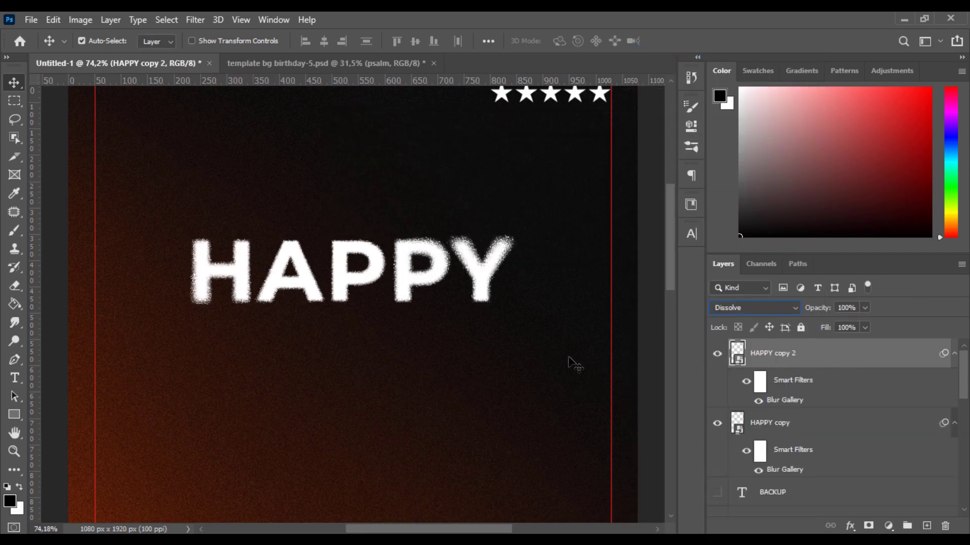
# Step: Add a layer mask to the HAPPY copy layer
pyautogui.hotkey('ctrl', '0')
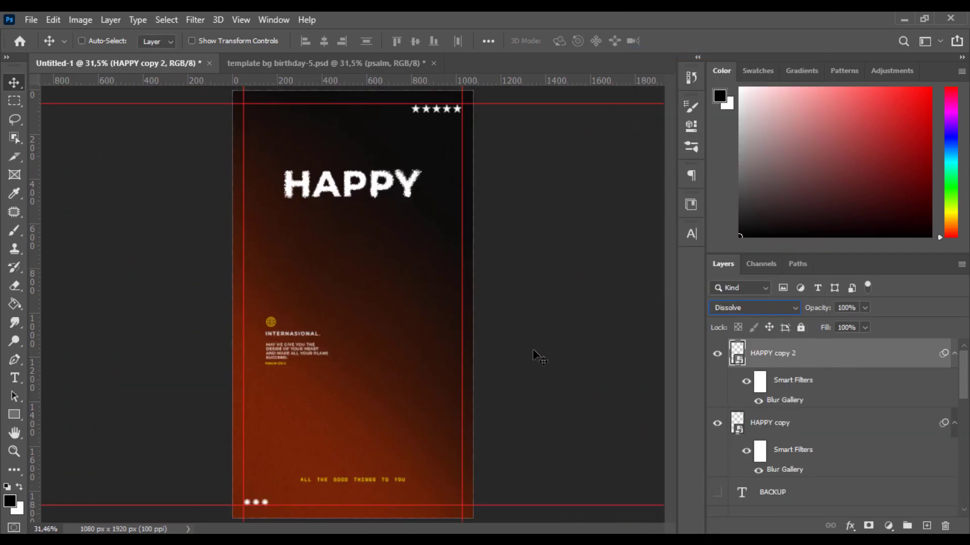
pyautogui.click(325, 135)
pyautogui.scroll(12, 324, 136)
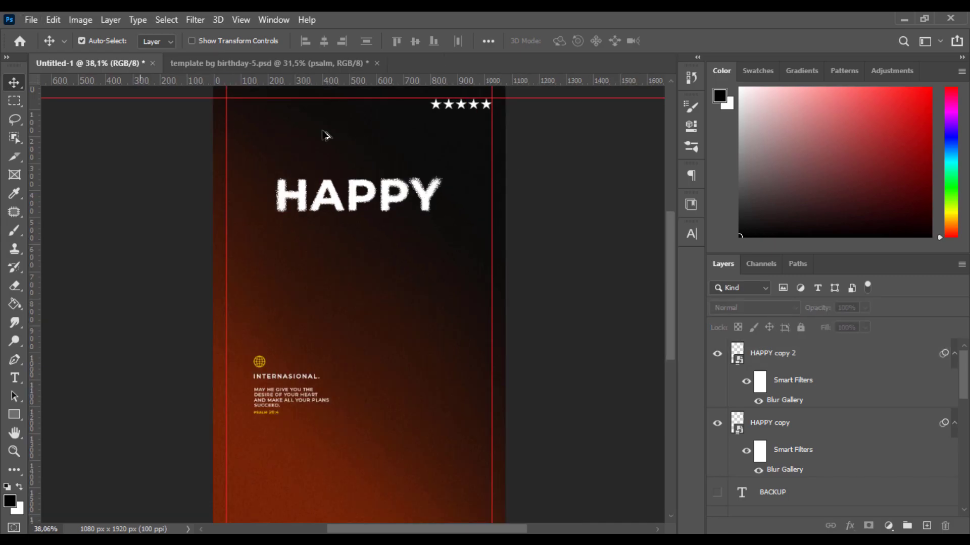
pyautogui.click(805, 427)
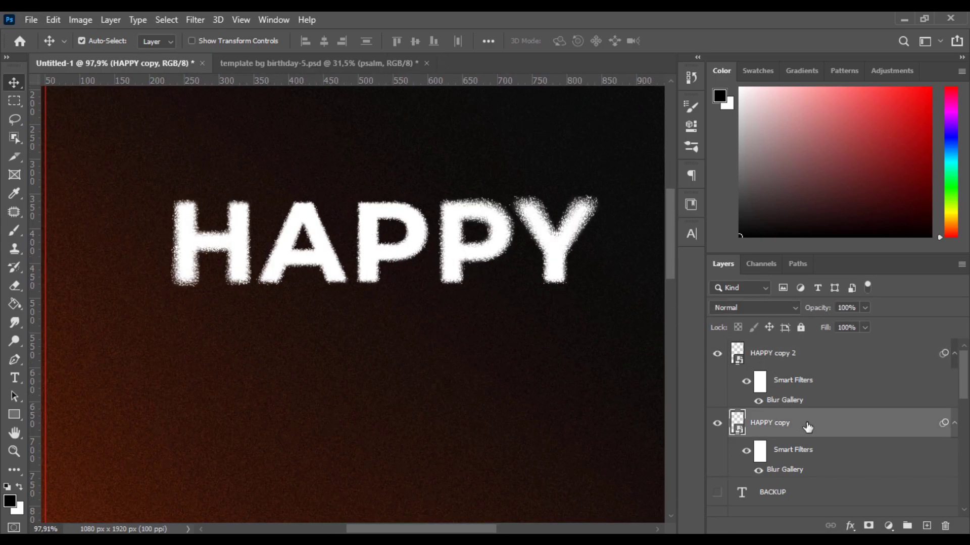
pyautogui.click(869, 526)
# Step: Set up a splatter-shaped brush at size 88 with 100% flow for painting on the mask
pyautogui.press('b')
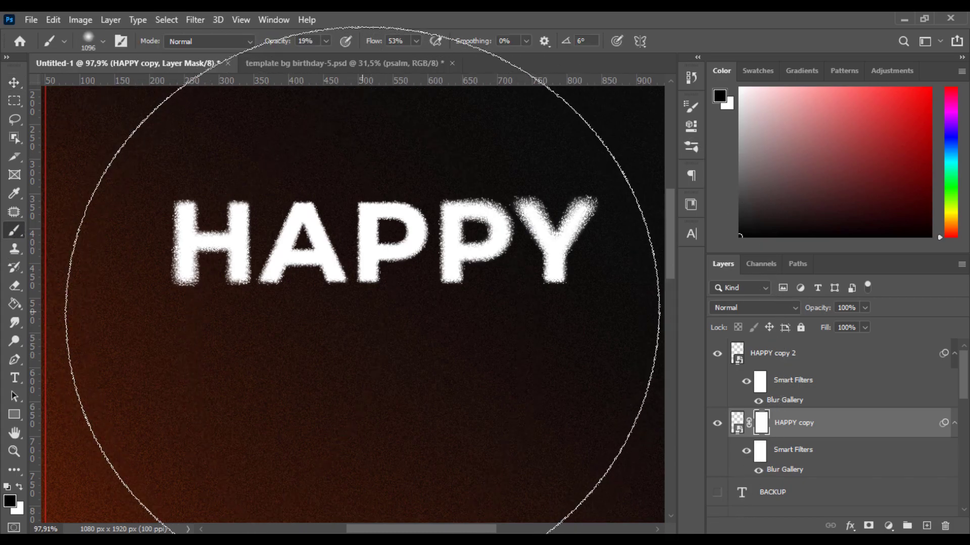
pyautogui.rightClick(368, 303)
pyautogui.moveTo(520, 334); pyautogui.dragTo(462, 334)
pyautogui.click(385, 449)
pyautogui.click(457, 477)
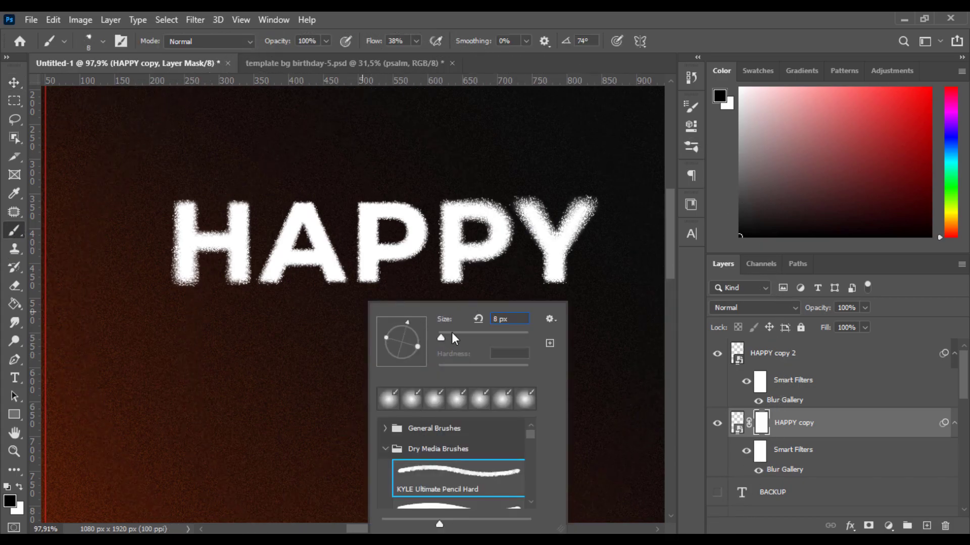
pyautogui.press('Return')
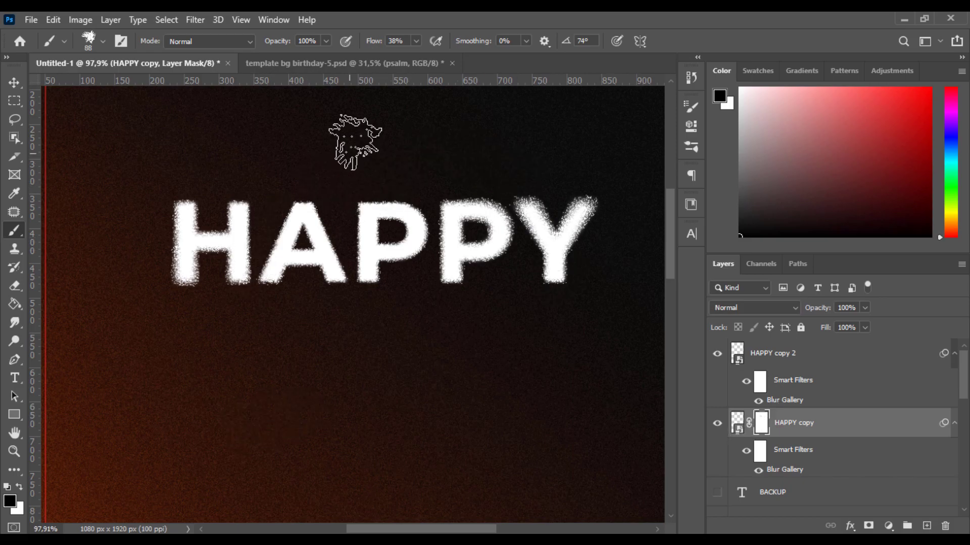
pyautogui.hotkey('shift', '0')
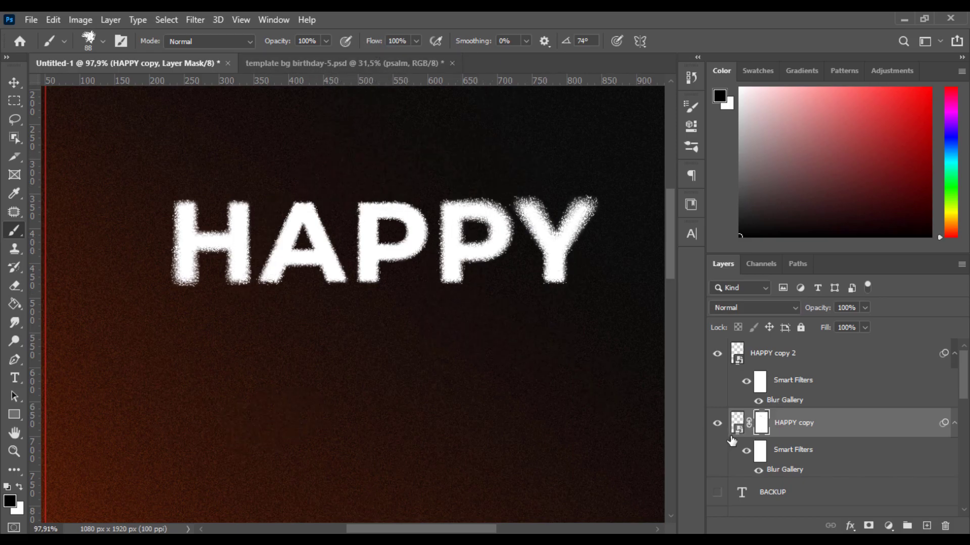
# Step: Move the layer mask from HAPPY copy to HAPPY copy 2, and delete it there
pyautogui.rightClick(761, 422)
pyautogui.moveTo(761, 423); pyautogui.dragTo(762, 353)
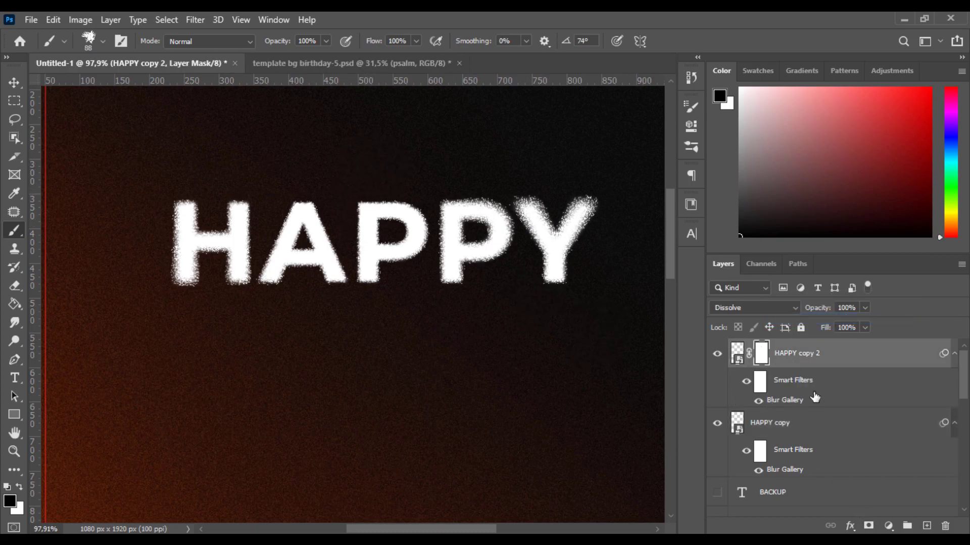
pyautogui.rightClick(762, 355)
pyautogui.click(787, 379)
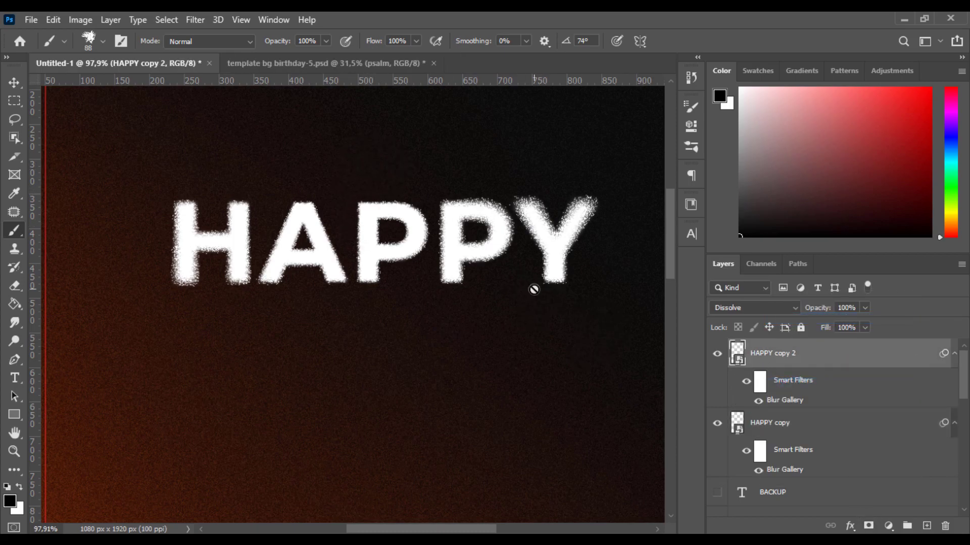
# Step: Duplicate the HAPPY copy layer, place the duplicate at the top of the layer stack, and add a layer mask to it
pyautogui.click(783, 429)
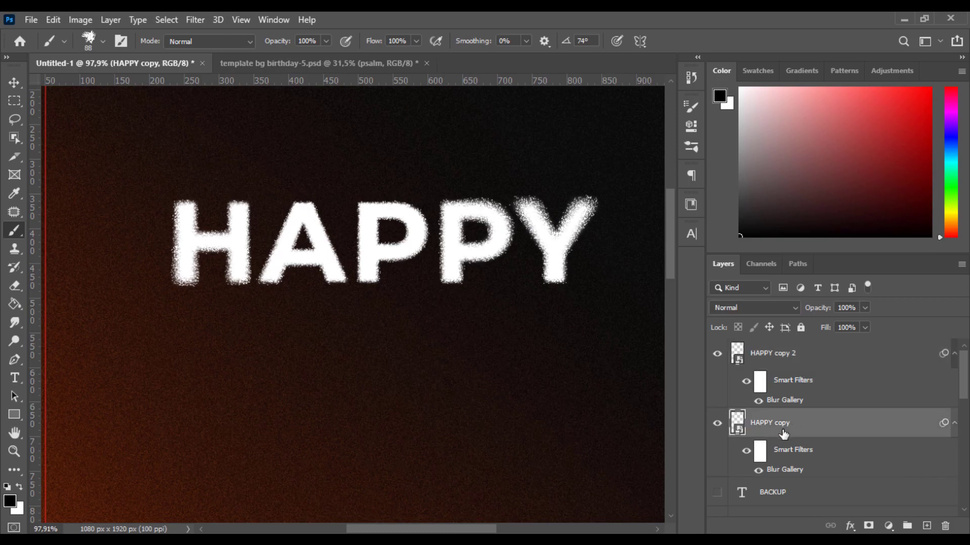
pyautogui.hotkey('ctrl', '+')
pyautogui.rightClick(820, 426)
pyautogui.click(657, 52)
pyautogui.press('Return')
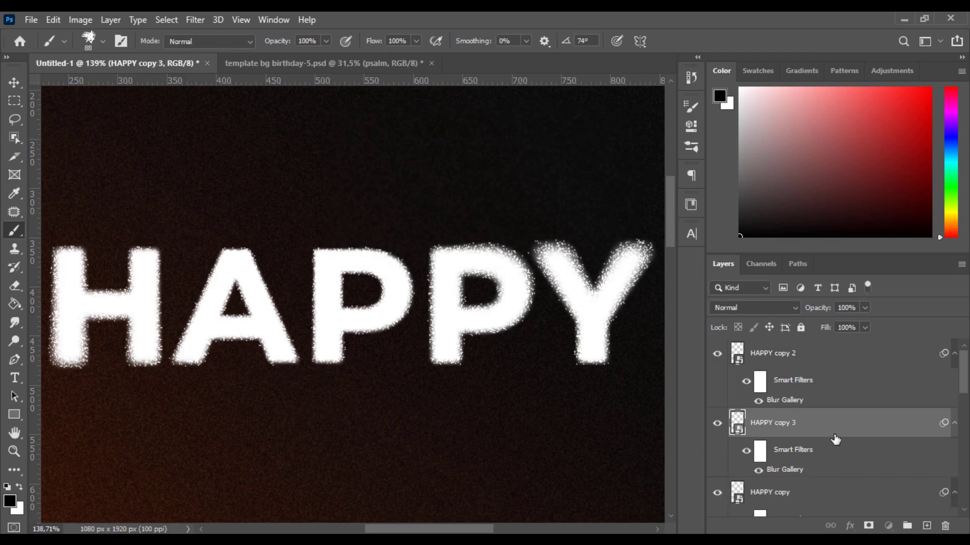
pyautogui.scroll(-2, 461, 335)
pyautogui.click(868, 526)
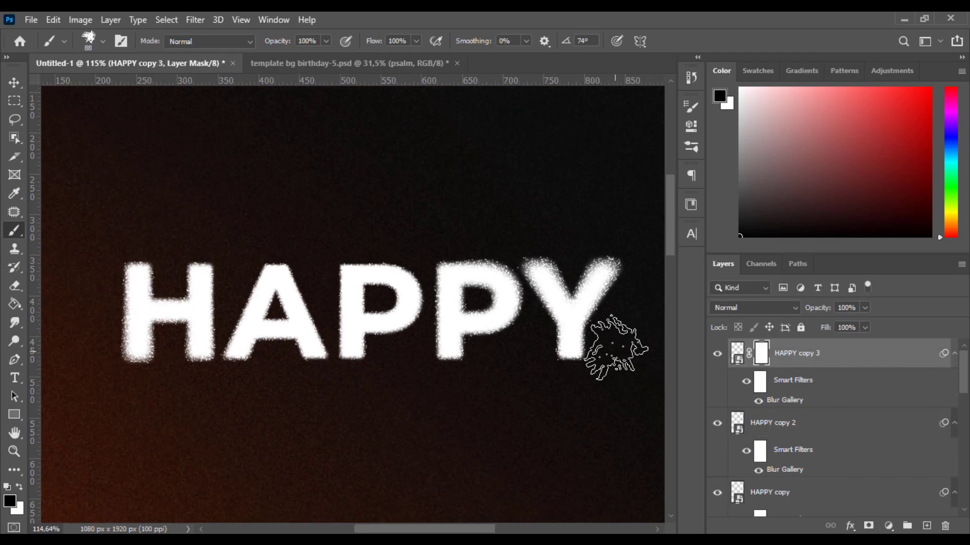
# Step: Try splatter brush dabs around the H, P and Y on the new mask, and delete the masked duplicate layer
pyautogui.click(449, 374)
pyautogui.click(571, 394)
pyautogui.click(120, 337)
pyautogui.click(121, 297)
pyautogui.click(220, 275)
pyautogui.click(945, 526)
pyautogui.click(945, 526)
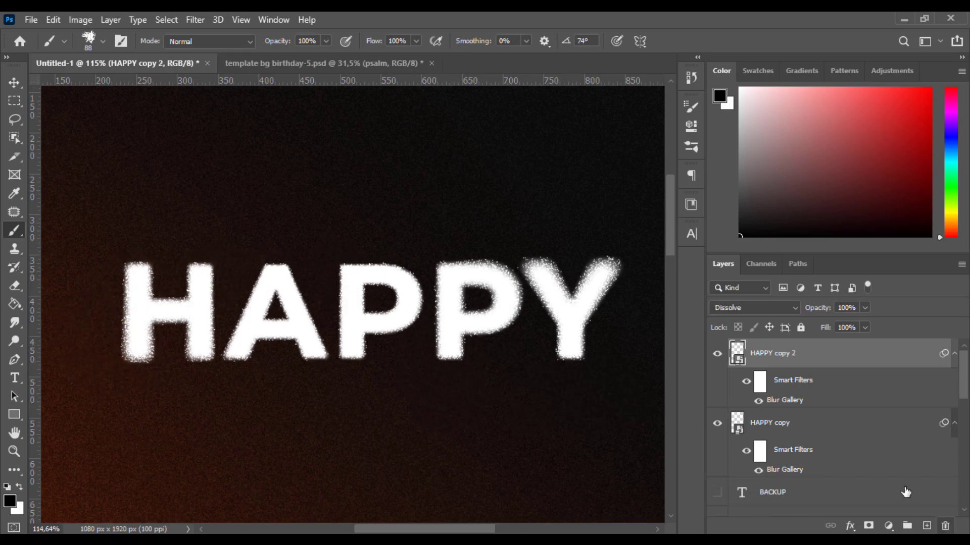
# Step: Try a golden-yellow solid colour fill clipped to the HAPPY copy layer
pyautogui.click(14, 82)
pyautogui.scroll(-4, 325, 277)
pyautogui.scroll(3, 325, 277)
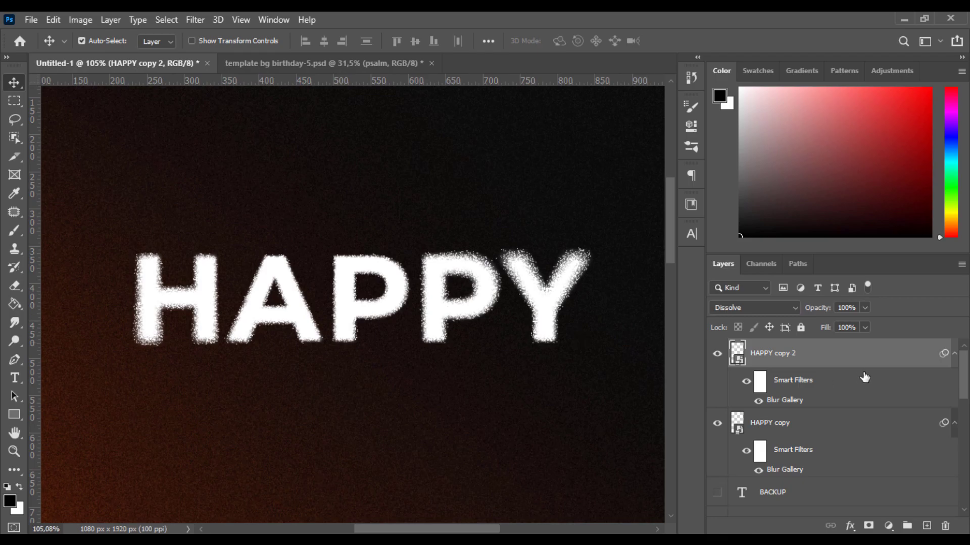
pyautogui.click(823, 425)
pyautogui.click(890, 527)
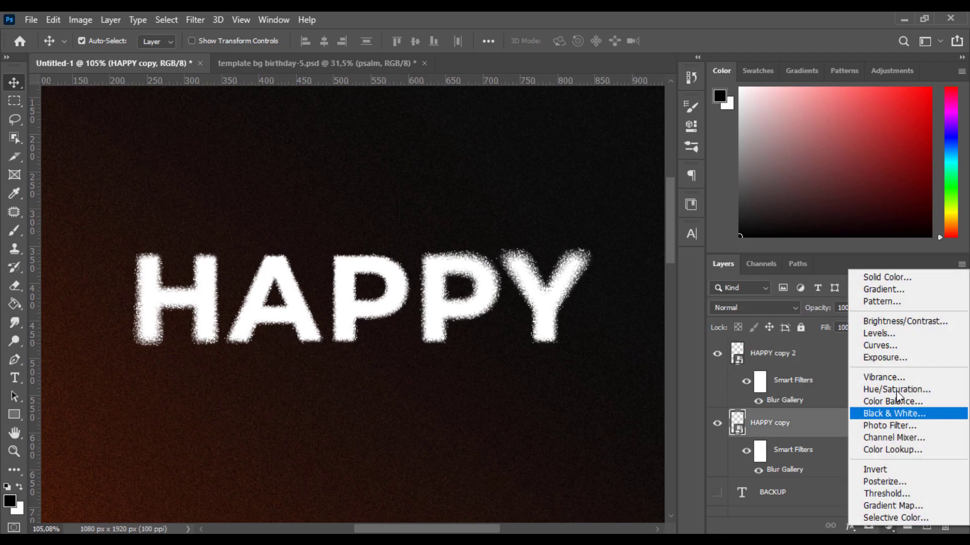
pyautogui.click(864, 277)
pyautogui.moveTo(779, 348)
pyautogui.mouseDown()
pyautogui.moveTo(778, 339)
pyautogui.moveTo(779, 349)
pyautogui.mouseUp()
pyautogui.moveTo(682, 199); pyautogui.dragTo(735, 203)
pyautogui.moveTo(781, 349); pyautogui.dragTo(782, 343)
pyautogui.click(906, 178)
pyautogui.keyDown('alt'); pyautogui.click(826, 436); pyautogui.keyUp('alt')
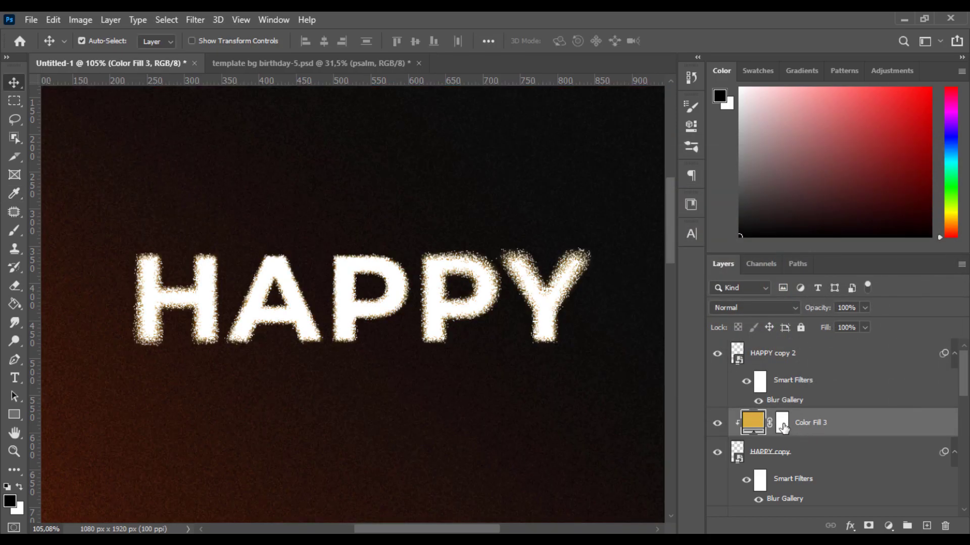
# Step: Try a burnt-orange colour on the clipped fill above HAPPY copy, and delete that fill layer
pyautogui.click(785, 427)
pyautogui.doubleClick(753, 435)
pyautogui.moveTo(710, 207)
pyautogui.mouseDown()
pyautogui.moveTo(736, 222)
pyautogui.moveTo(738, 253)
pyautogui.moveTo(672, 291)
pyautogui.moveTo(733, 240)
pyautogui.mouseUp()
pyautogui.click(124, 474)
pyautogui.click(907, 178)
pyautogui.scroll(-5, 515, 306)
pyautogui.click(717, 354)
pyautogui.click(717, 354)
pyautogui.scroll(4, 484, 303)
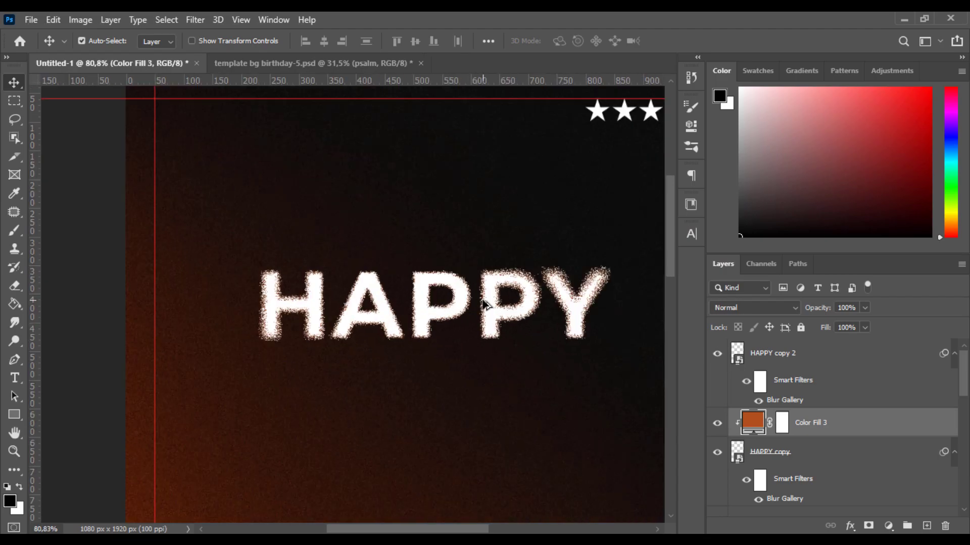
pyautogui.click(816, 458)
pyautogui.click(812, 429)
pyautogui.moveTo(811, 431); pyautogui.dragTo(945, 526)
# Step: Duplicate the HAPPY copy layer and place the duplicate at the top of the layer stack
pyautogui.rightClick(811, 423)
pyautogui.click(683, 50)
pyautogui.press('Return')
pyautogui.moveTo(808, 423); pyautogui.dragTo(811, 348)
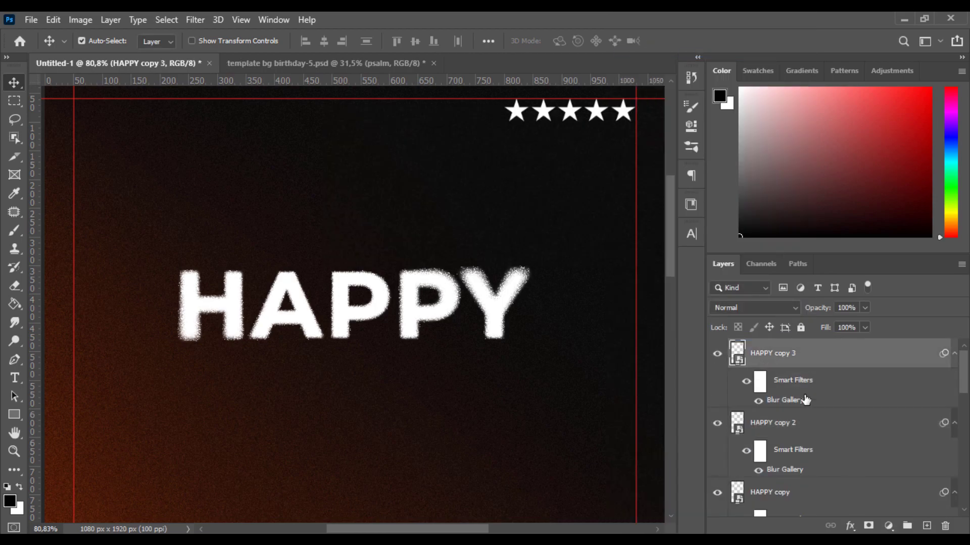
# Step: Add a solid colour fill layer clipped to HAPPY copy 3 and set its colour to a light orange
pyautogui.click(889, 526)
pyautogui.click(875, 277)
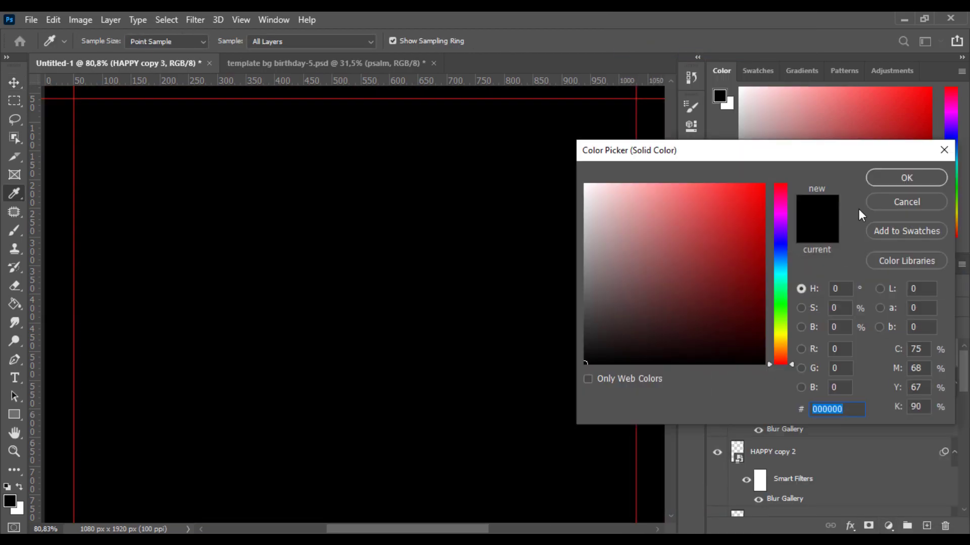
pyautogui.press('Return')
pyautogui.hotkey('ctrl', 'alt', 'g')
pyautogui.doubleClick(752, 354)
pyautogui.moveTo(703, 281)
pyautogui.mouseDown()
pyautogui.moveTo(741, 314)
pyautogui.moveTo(721, 256)
pyautogui.moveTo(736, 227)
pyautogui.moveTo(714, 202)
pyautogui.mouseUp()
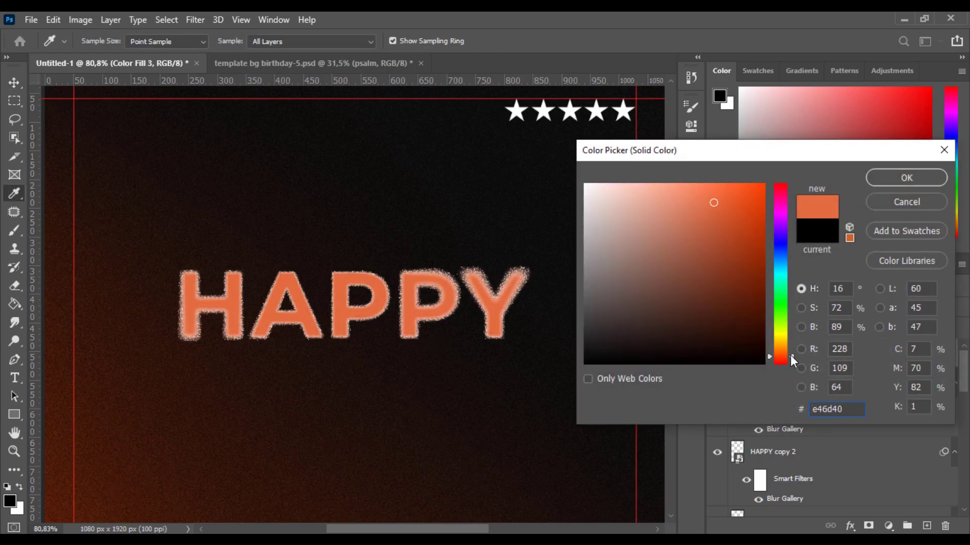
pyautogui.moveTo(792, 356); pyautogui.dragTo(791, 353)
pyautogui.click(716, 205)
pyautogui.press('Return')
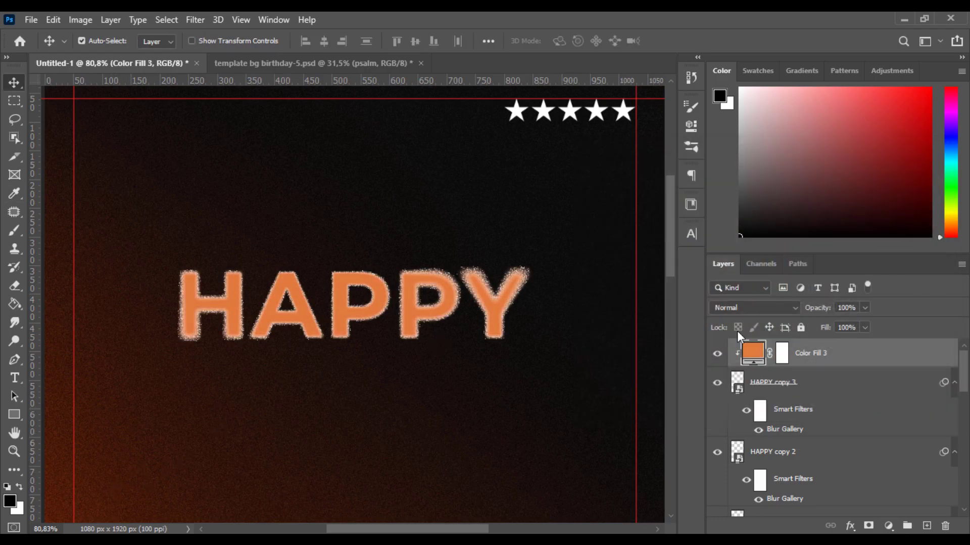
# Step: Invert the orange fill's mask and dab white splatter marks on the tops of the H and the A
pyautogui.click(778, 357)
pyautogui.hotkey('ctrl', 'i')
pyautogui.press('b')
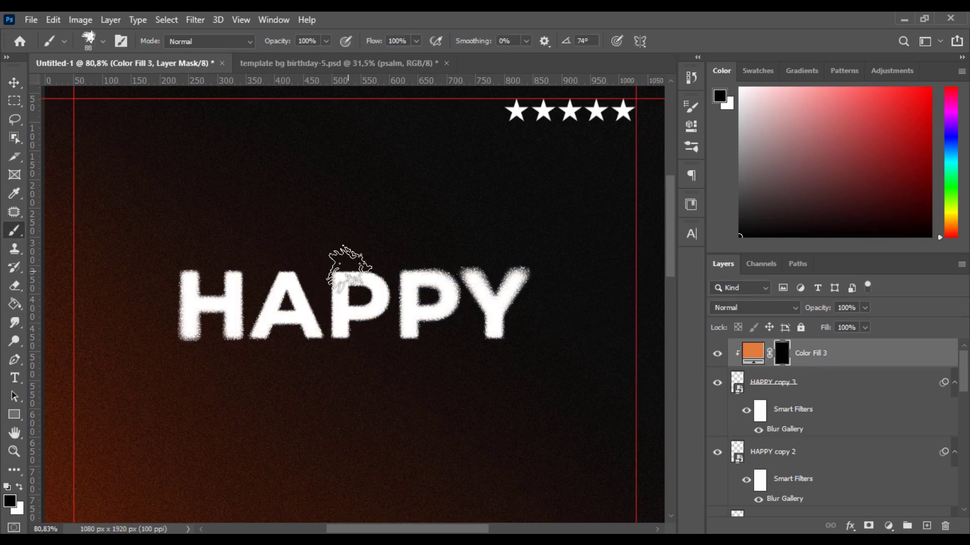
pyautogui.press('x')
pyautogui.click(187, 277)
pyautogui.click(233, 277)
pyautogui.click(290, 280)
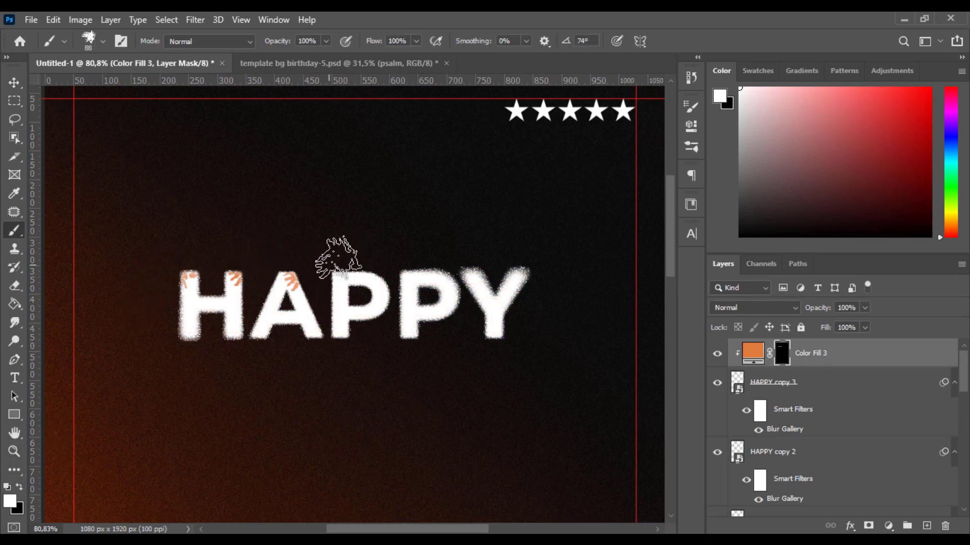
# Step: Reduce the splatter brush to size 61 and dab more orange marks across all the letters of HAPPY
pyautogui.press('[')
pyautogui.press('[')
pyautogui.press('[')
pyautogui.click(344, 334)
pyautogui.click(408, 333)
pyautogui.click(498, 332)
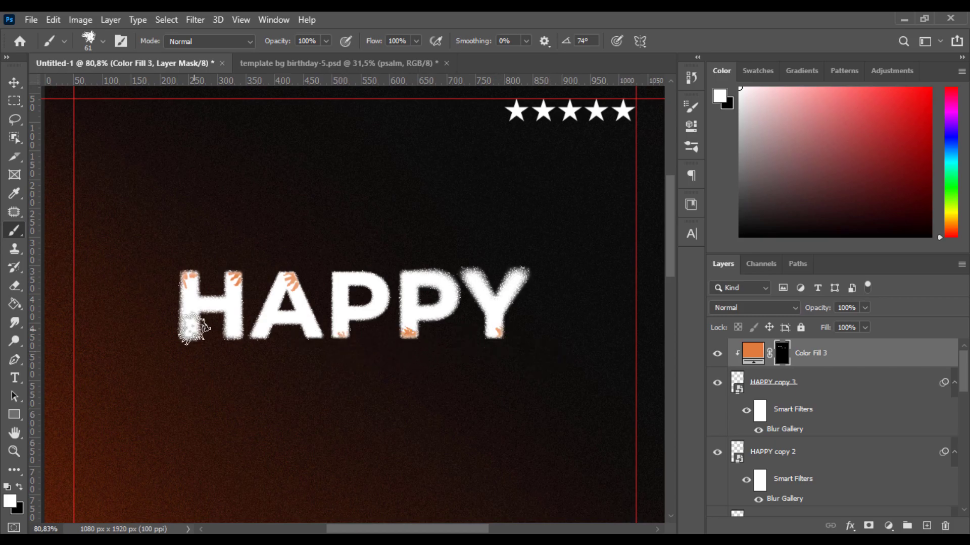
pyautogui.click(259, 341)
pyautogui.click(429, 261)
pyautogui.click(469, 266)
pyautogui.click(531, 278)
pyautogui.click(391, 300)
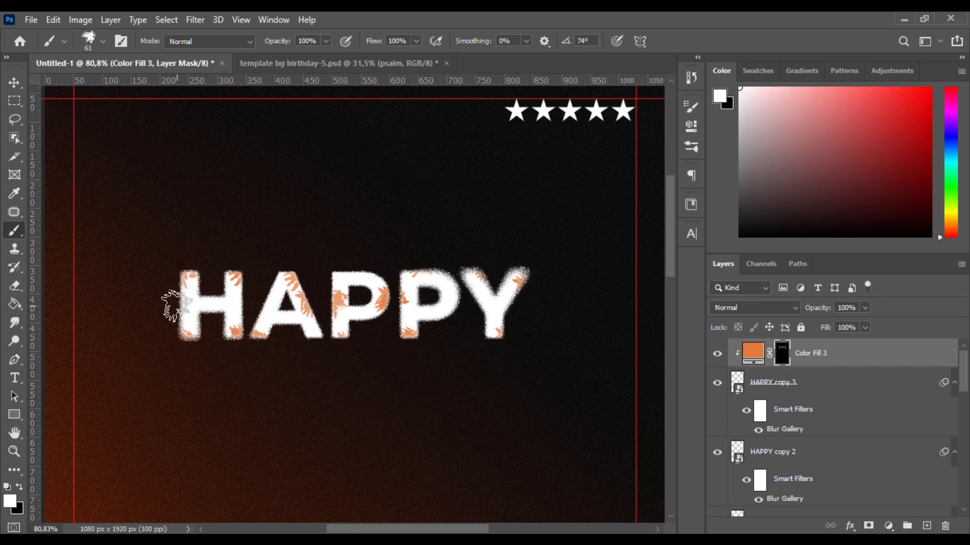
# Step: Group the orange fill and the three HAPPY copy layers, and name the group happy
pyautogui.press('v')
pyautogui.scroll(-1, 405, 328)
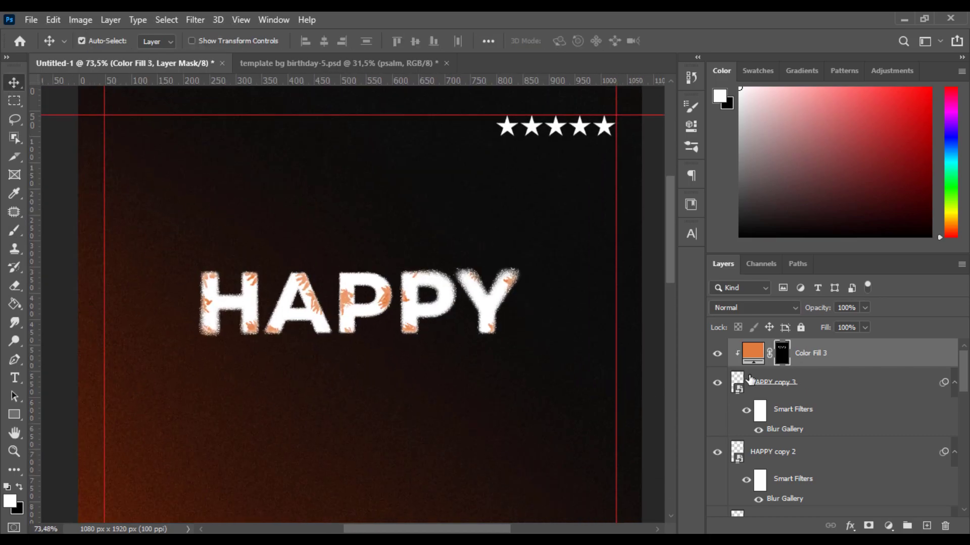
pyautogui.scroll(-1, 853, 364)
pyautogui.scroll(-1, 853, 366)
pyautogui.keyDown('shift'); pyautogui.click(813, 460); pyautogui.keyUp('shift')
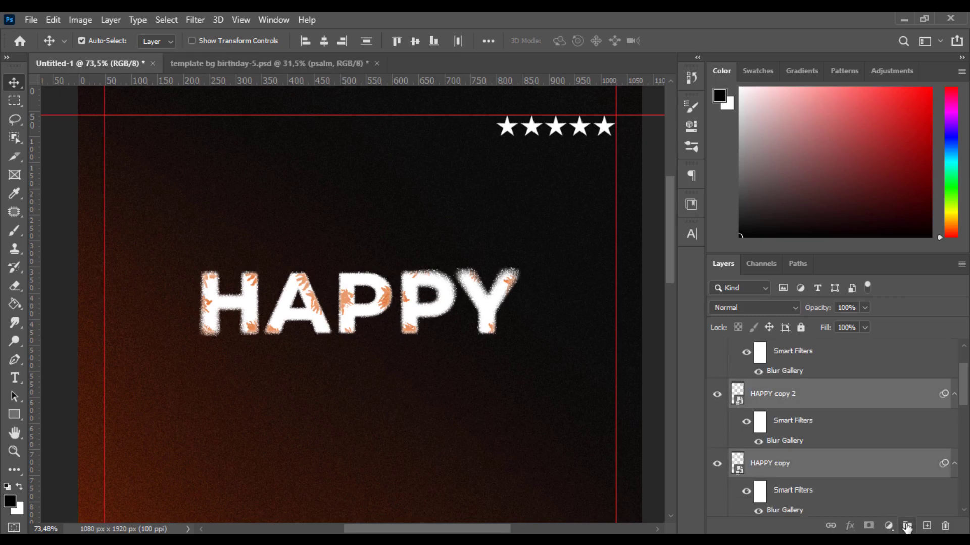
pyautogui.click(907, 526)
pyautogui.doubleClick(773, 349)
pyautogui.press('Return')
# Step: Add the text BIRTHDAY below HAPPY in white Montserrat Bold at 34 pt
pyautogui.press('t')
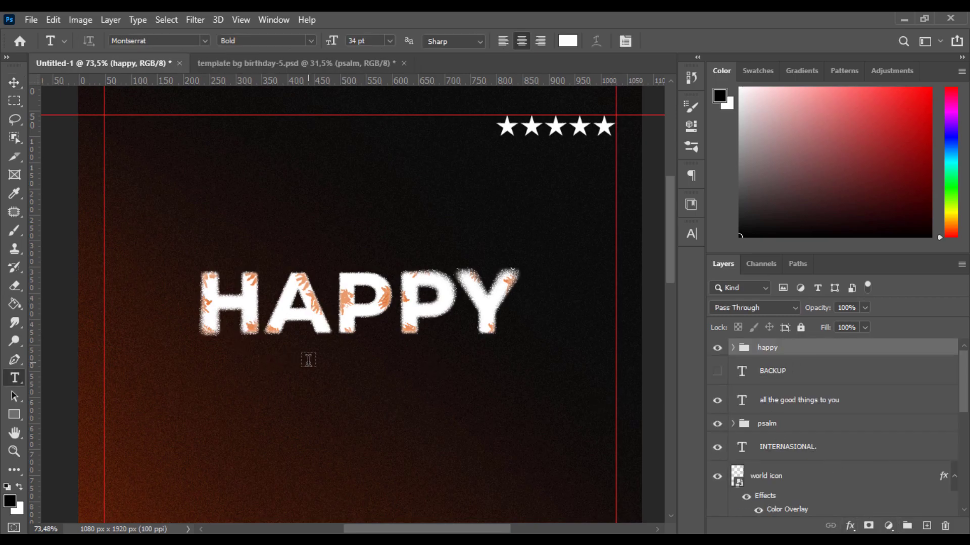
pyautogui.click(308, 359)
pyautogui.write('BIRTHDAY')
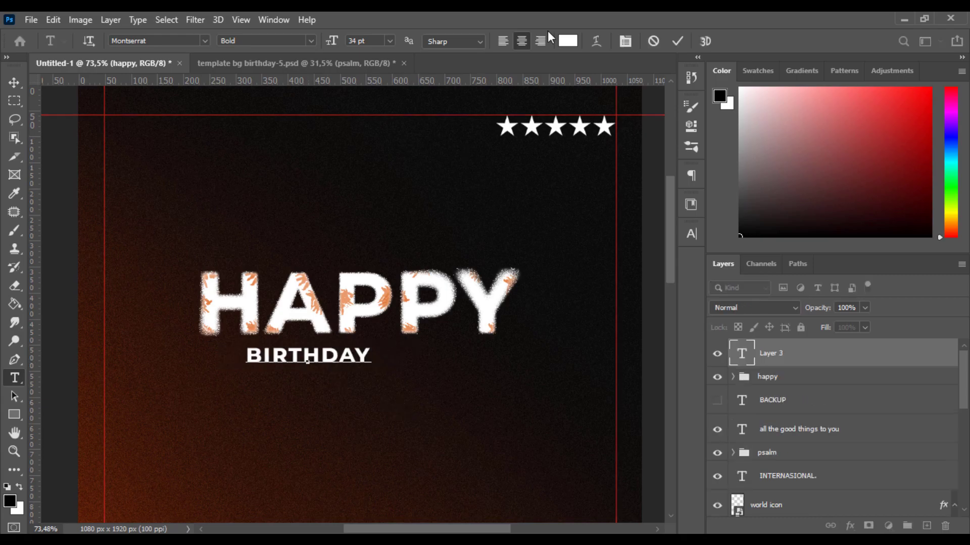
pyautogui.click(683, 42)
# Step: Scale the BIRTHDAY text to about 109% and centre it horizontally on the canvas
pyautogui.hotkey('ctrl', 't')
pyautogui.moveTo(371, 369); pyautogui.dragTo(399, 360)
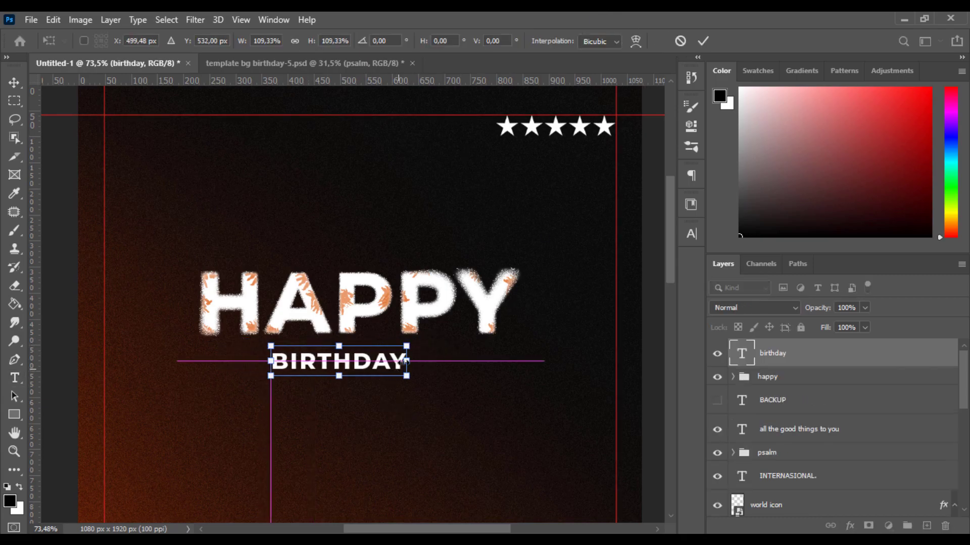
pyautogui.press('Return')
pyautogui.hotkey('ctrl', 'a')
pyautogui.click(14, 83)
pyautogui.click(324, 41)
pyautogui.hotkey('ctrl', 'd')
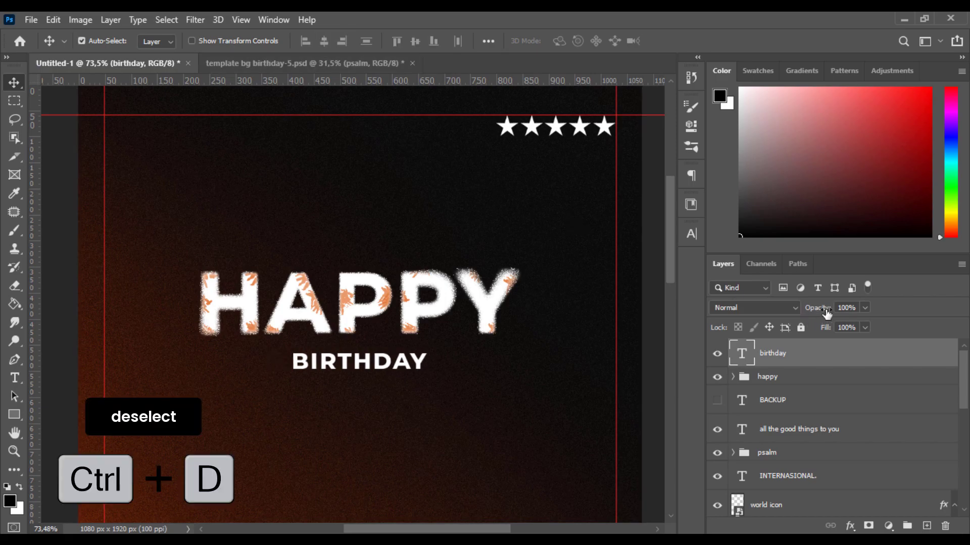
# Step: Duplicate the birthday text layer and hide the original
pyautogui.rightClick(825, 360)
pyautogui.click(676, 83)
pyautogui.click(613, 149)
pyautogui.click(717, 381)
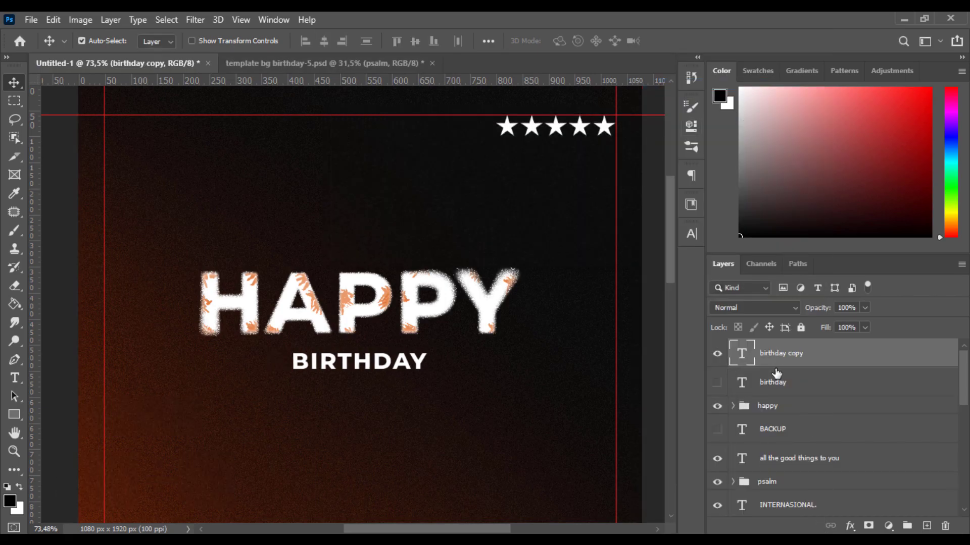
# Step: Convert birthday copy to a smart object and start a Field Blur with a 15 px pin between the two Ps of HAPPY
pyautogui.rightClick(825, 357)
pyautogui.click(721, 187)
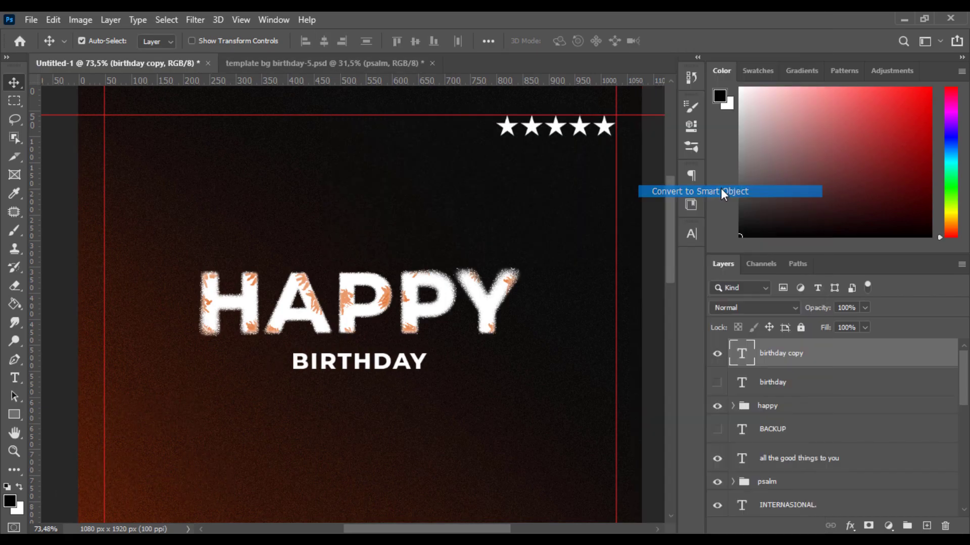
pyautogui.click(206, 22)
pyautogui.moveTo(227, 193)
pyautogui.click(395, 195)
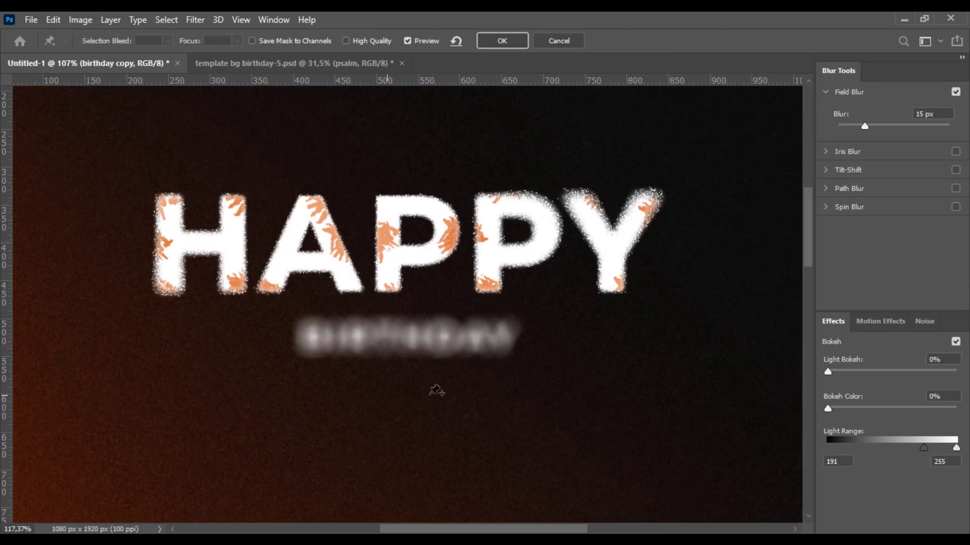
pyautogui.scroll(-3, 449, 406)
pyautogui.moveTo(418, 466); pyautogui.dragTo(452, 205)
pyautogui.scroll(6, 451, 209)
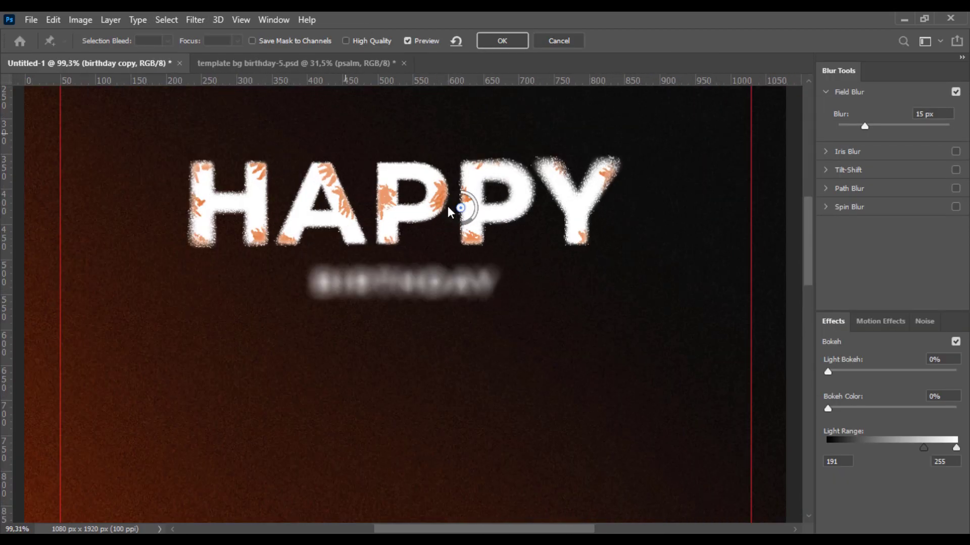
# Step: Add further Field Blur pins around BIRTHDAY, including 3 px above, 4 px at its lower left and 1 px below, and apply the blur
pyautogui.click(304, 276)
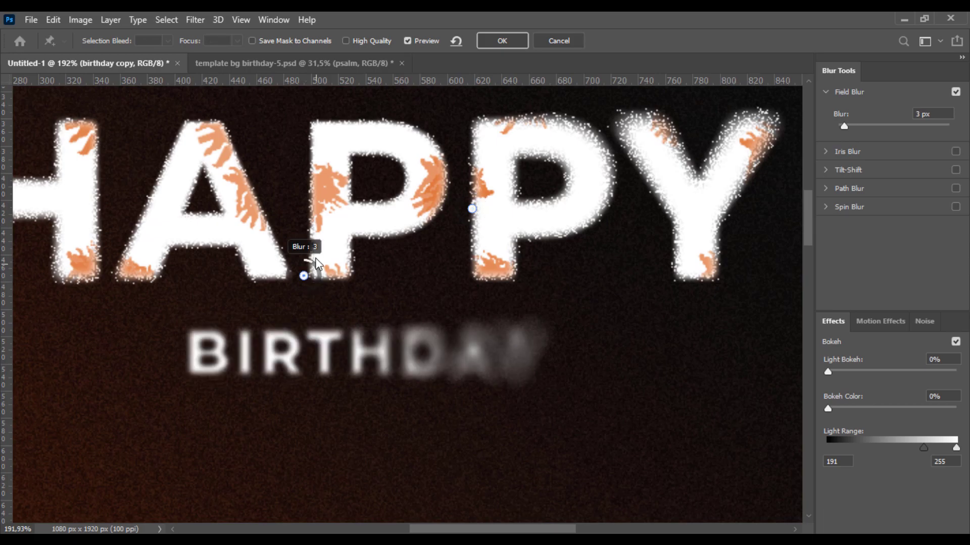
pyautogui.moveTo(157, 421); pyautogui.dragTo(127, 432)
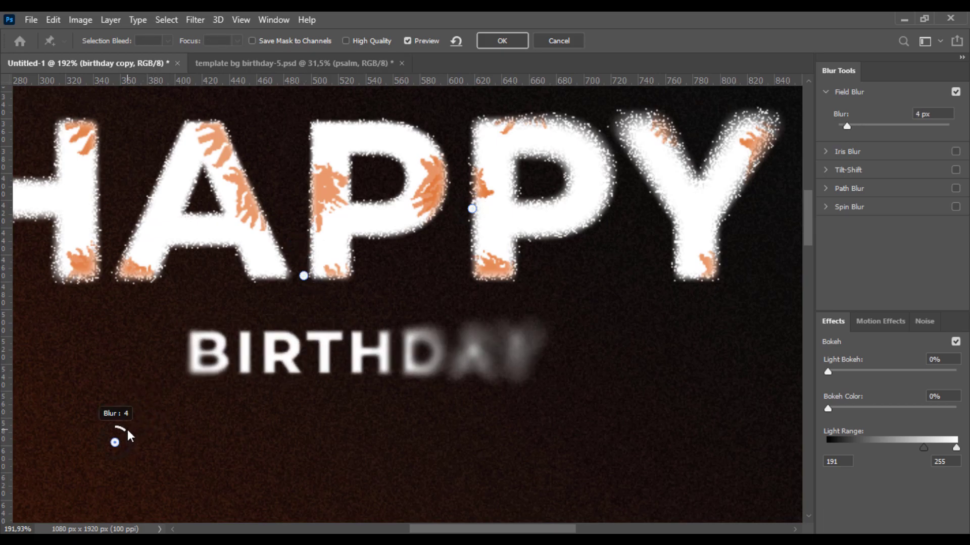
pyautogui.click(602, 305)
pyautogui.moveTo(471, 208); pyautogui.dragTo(463, 221)
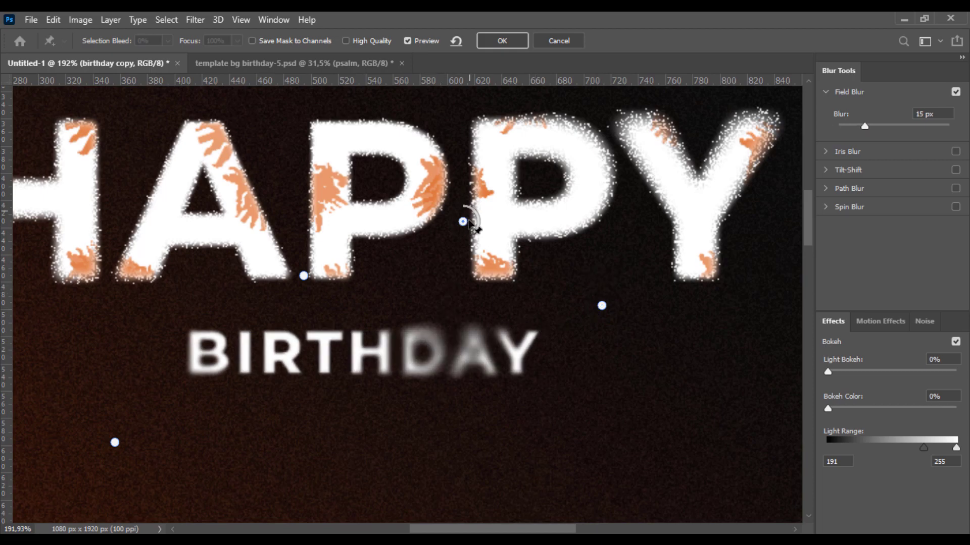
pyautogui.click(337, 457)
pyautogui.moveTo(350, 449); pyautogui.dragTo(339, 443)
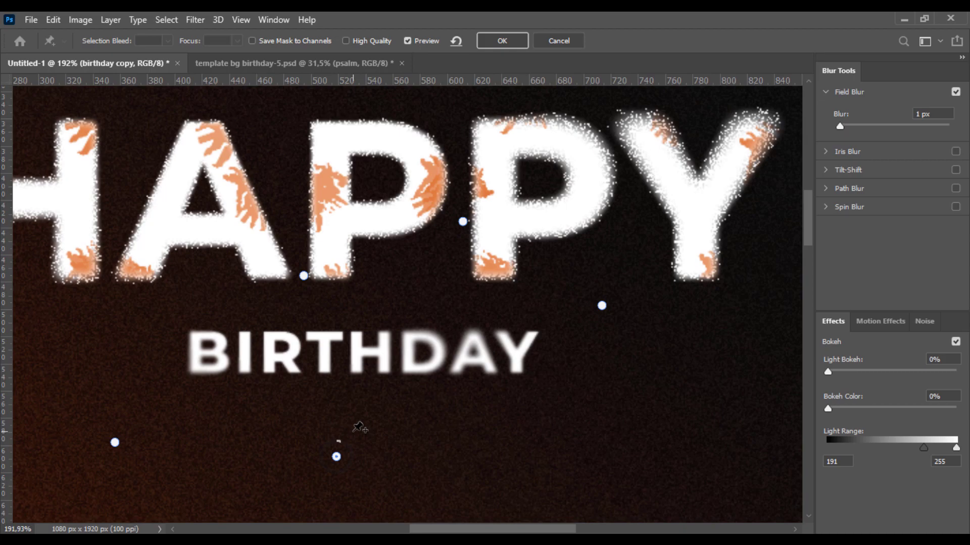
pyautogui.click(480, 41)
# Step: Duplicate the blurred birthday copy layer and set the duplicate's blend mode to Dissolve
pyautogui.rightClick(828, 362)
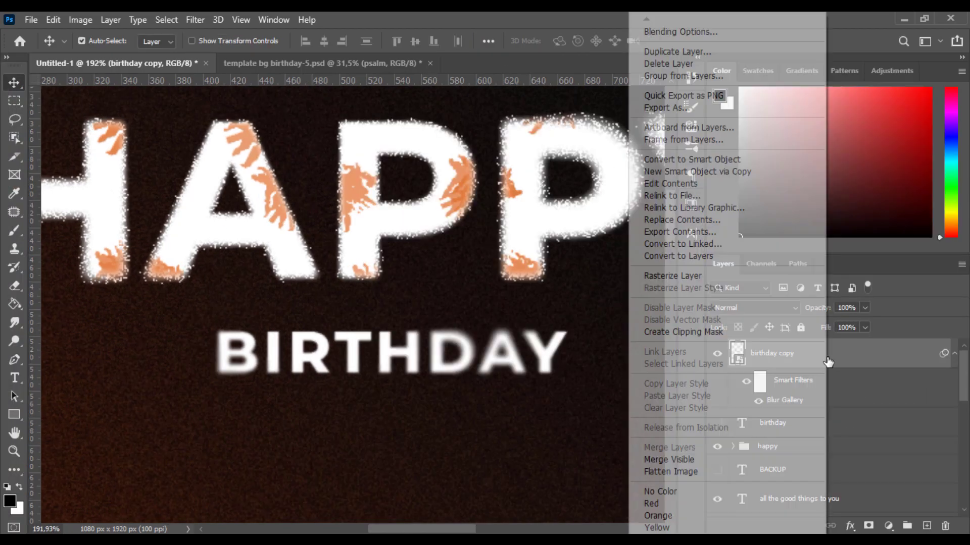
pyautogui.click(697, 51)
pyautogui.press('Return')
pyautogui.click(777, 307)
pyautogui.click(723, 204)
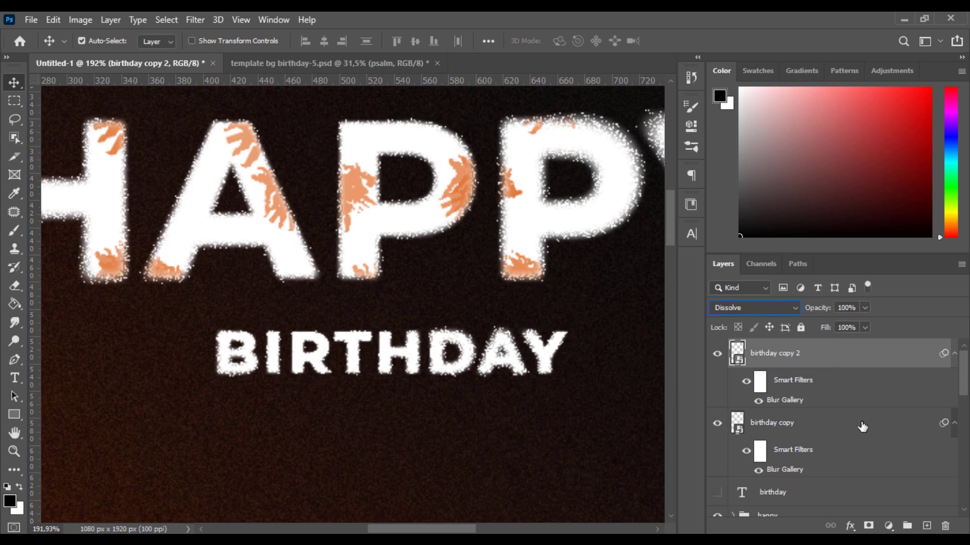
# Step: Apply a Wind filter to the birthday copy layer with the Wind method from the right
pyautogui.click(806, 426)
pyautogui.click(192, 19)
pyautogui.moveTo(328, 275)
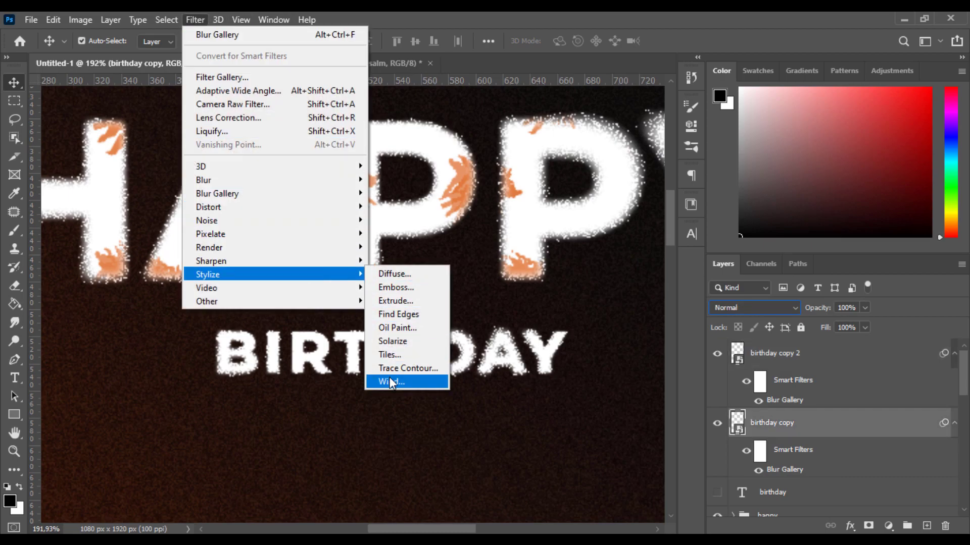
pyautogui.click(389, 381)
pyautogui.click(455, 301)
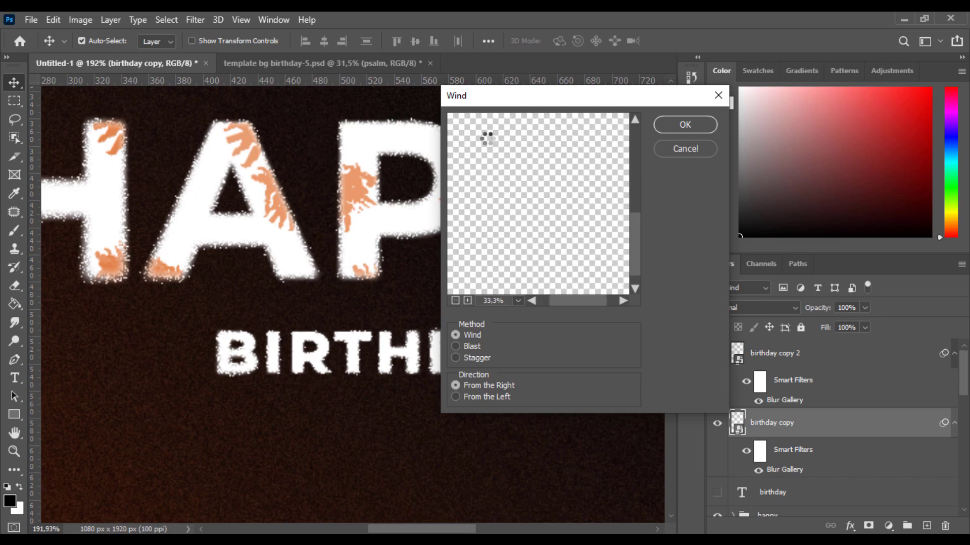
pyautogui.click(467, 301)
pyautogui.click(467, 301)
pyautogui.moveTo(581, 249); pyautogui.dragTo(562, 244)
pyautogui.click(684, 124)
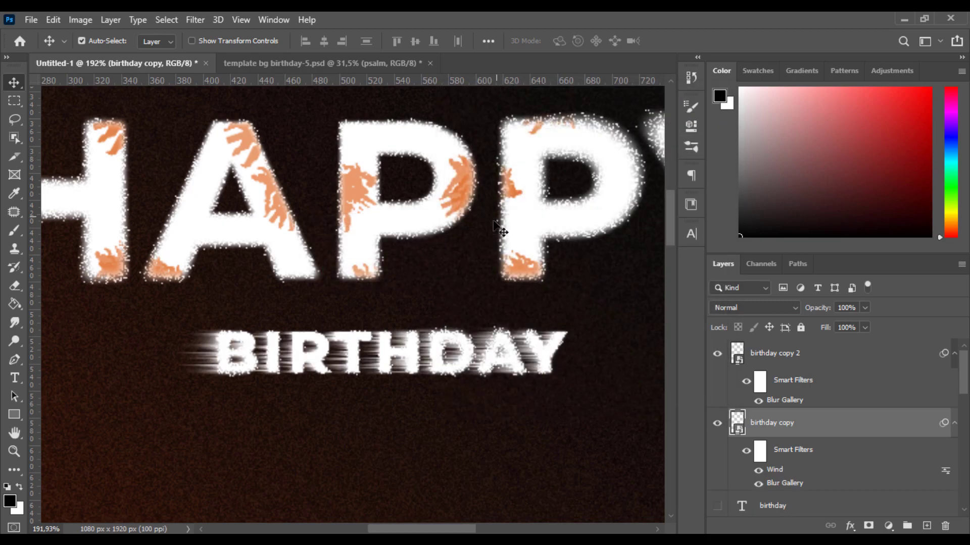
# Step: Lower the opacity of the Wind filter on the birthday copy layer through its blending options
pyautogui.doubleClick(947, 472)
pyautogui.click(440, 137)
pyautogui.moveTo(443, 153); pyautogui.dragTo(382, 156)
pyautogui.press('Return')
# Step: Group the BIRTHDAY layers and name the group birthday
pyautogui.press('v')
pyautogui.hotkey('ctrl', '0')
pyautogui.hotkey('ctrl', '0')
pyautogui.click(818, 387)
pyautogui.keyDown('shift'); pyautogui.click(818, 440); pyautogui.keyUp('shift')
pyautogui.hotkey('ctrl', 'g')
pyautogui.write('day')
pyautogui.press('Return')
# Step: Move the hidden BACKUP text layer into the happy group and collapse the group
pyautogui.click(732, 365)
pyautogui.scroll(-2, 802, 459)
pyautogui.scroll(-4, 803, 459)
pyautogui.click(805, 468)
pyautogui.scroll(10, 809, 457)
pyautogui.click(732, 365)
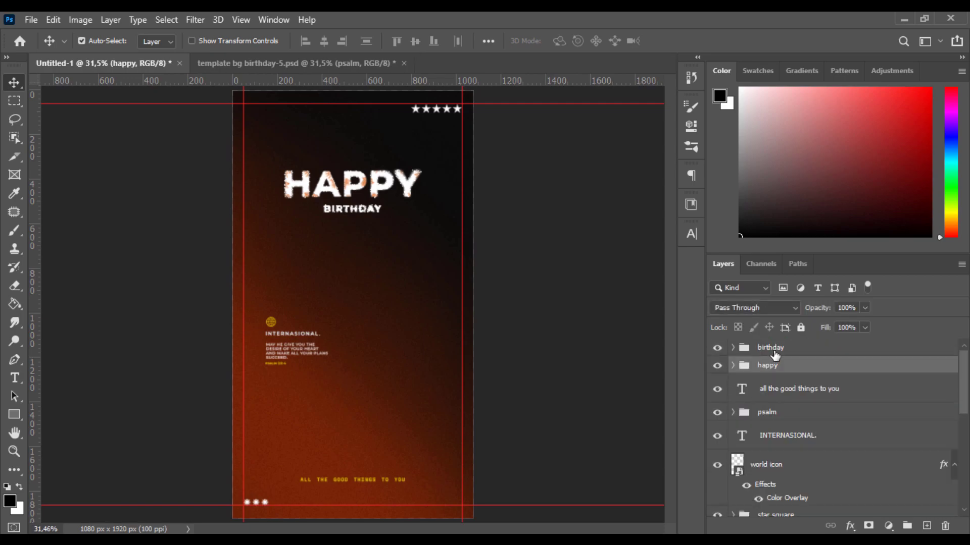
# Step: Draw a white rectangle about 82 x 20 px above the HAPPY title, on a layer above the birthday group
pyautogui.click(773, 353)
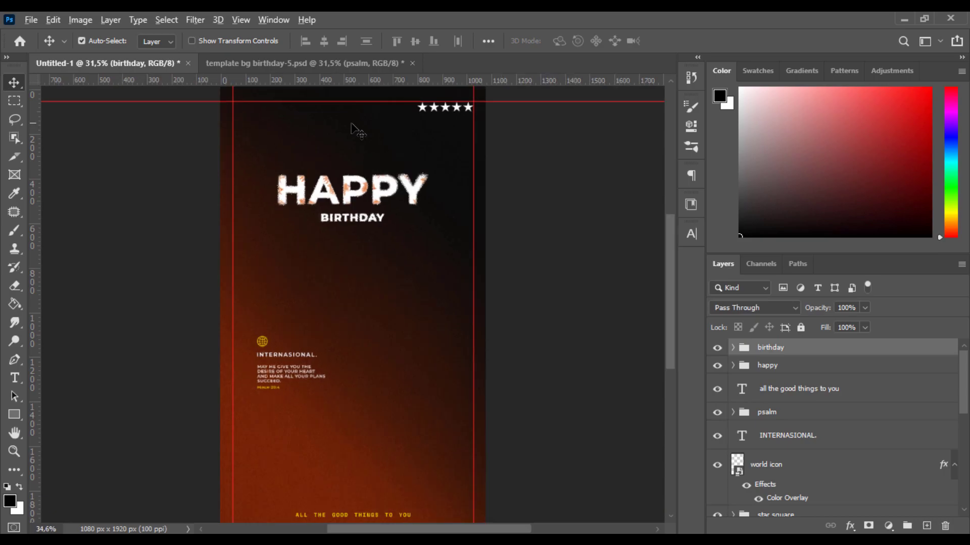
pyautogui.keyDown('alt'); pyautogui.scroll(5, 352, 126); pyautogui.keyUp('alt')
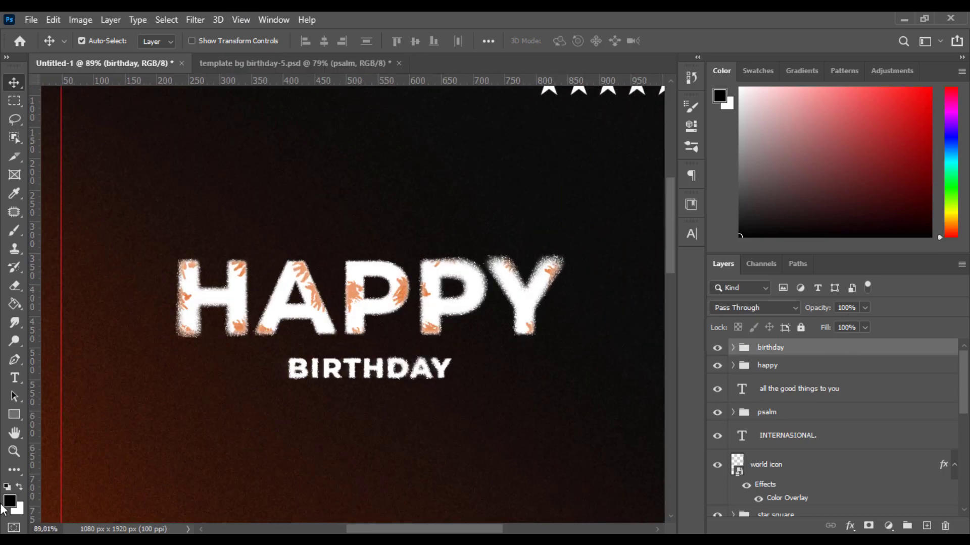
pyautogui.press('u')
pyautogui.moveTo(314, 168); pyautogui.dragTo(367, 180)
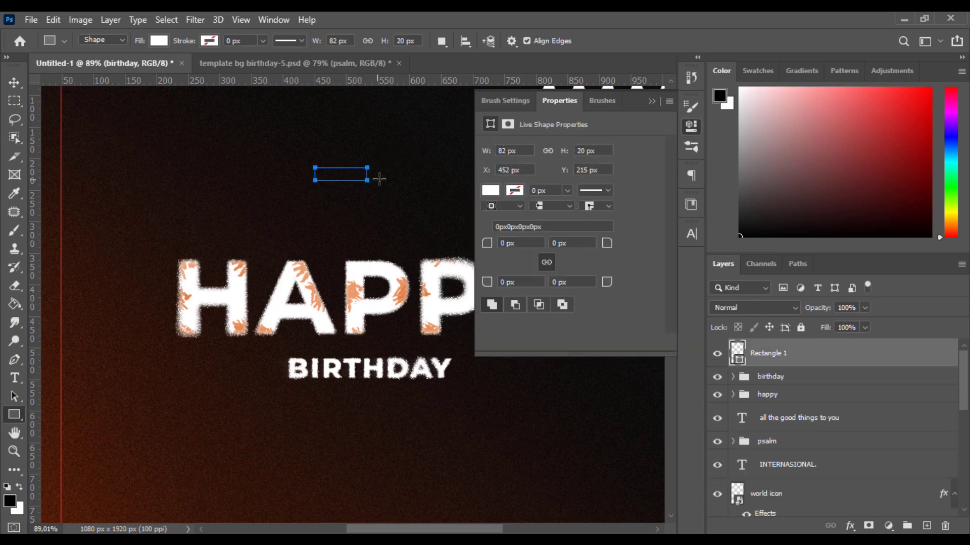
# Step: Duplicate the white rectangle and rotate the copy 90° about its centre to form a plus sign
pyautogui.click(763, 362)
pyautogui.click(15, 83)
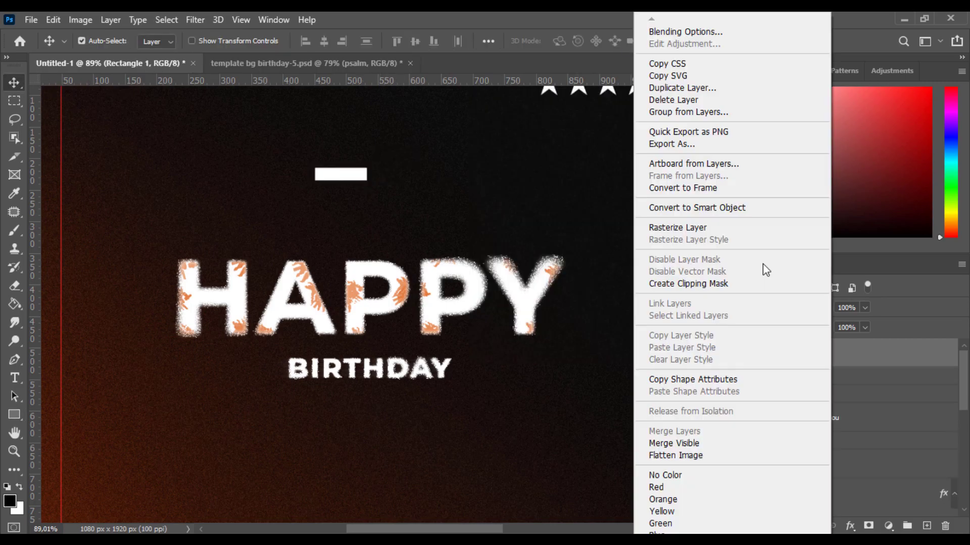
pyautogui.hotkey('ctrl', 'j')
pyautogui.hotkey('ctrl', 't')
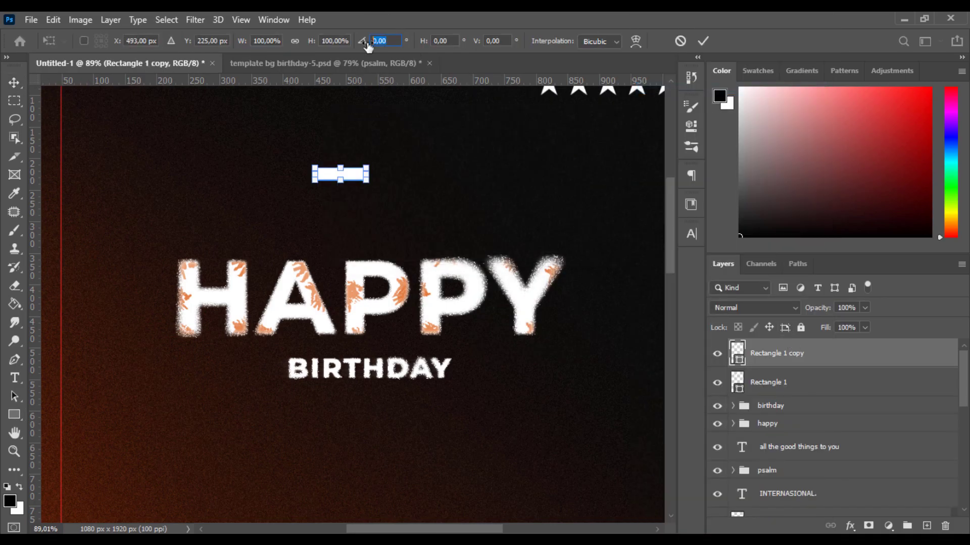
pyautogui.click(382, 40)
pyautogui.write('90')
pyautogui.click(703, 41)
# Step: Select both rectangle layers and convert them into a single smart object
pyautogui.keyDown('shift'); pyautogui.click(769, 382); pyautogui.keyUp('shift')
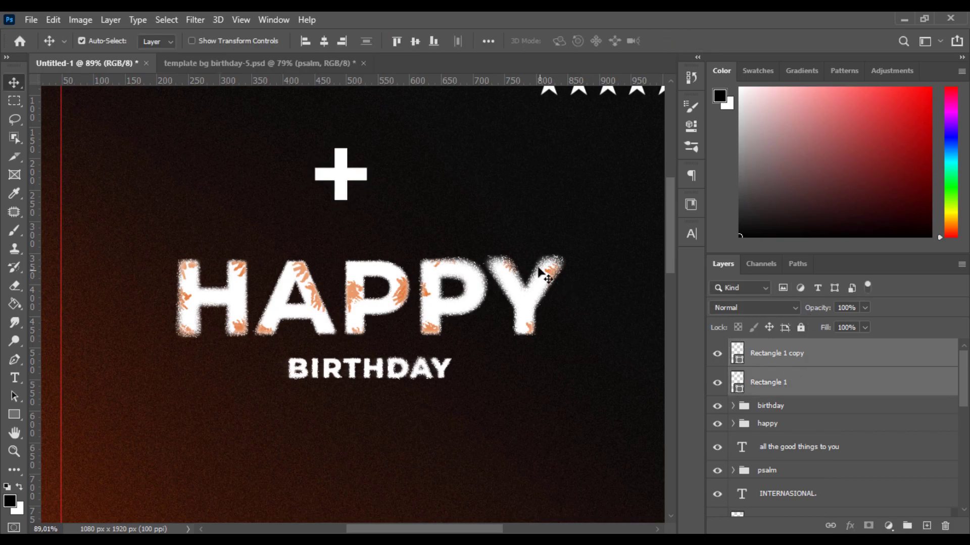
pyautogui.hotkey('ctrl', 't')
pyautogui.click(703, 40)
pyautogui.rightClick(819, 357)
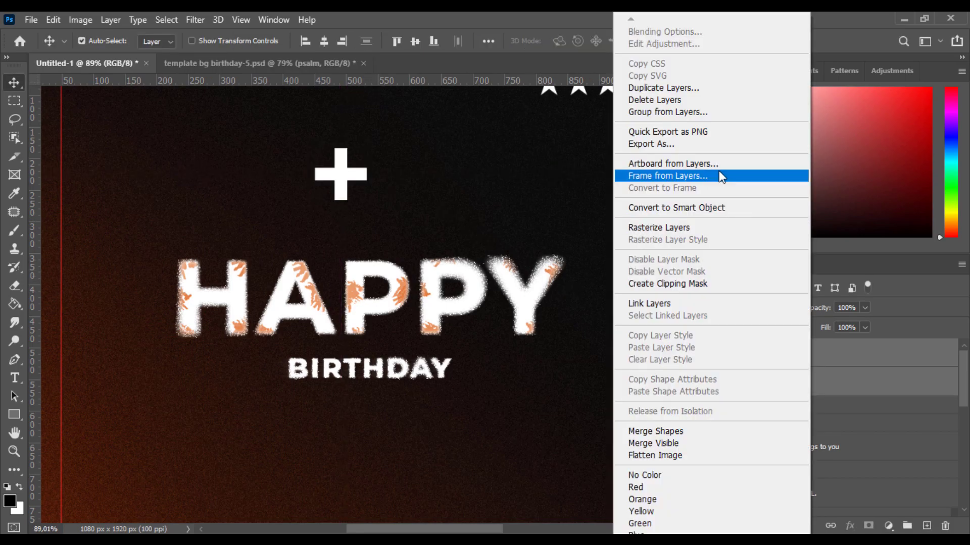
pyautogui.click(693, 209)
# Step: Scale the plus sign to about 52%, rotate it 45° and place it above the second P of HAPPY
pyautogui.hotkey('ctrl', 't')
pyautogui.moveTo(364, 172); pyautogui.dragTo(430, 239)
pyautogui.write('45')
pyautogui.press('Return')
pyautogui.click(680, 41)
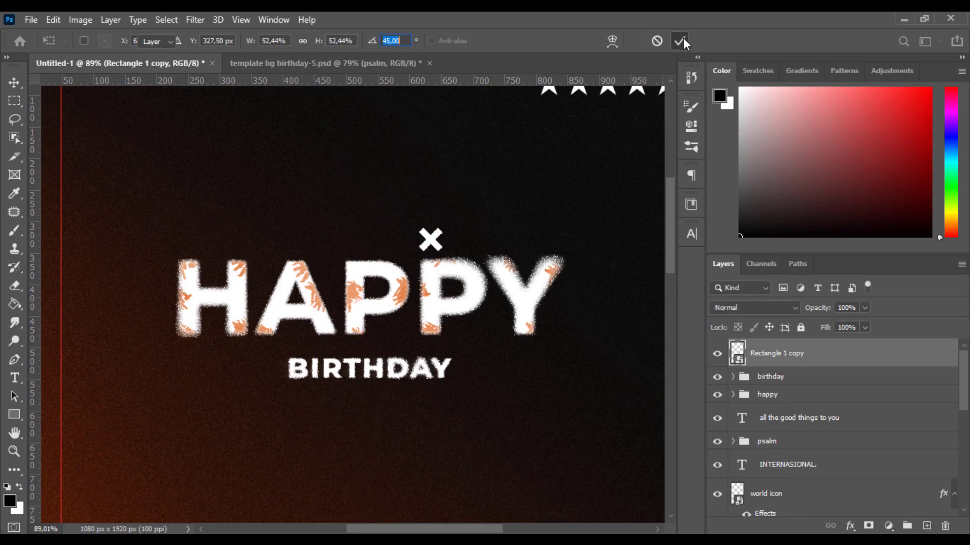
# Step: Shrink the cross to about 32% and position it above the second P's stem
pyautogui.scroll(3, 441, 236)
pyautogui.hotkey('ctrl', 't')
pyautogui.moveTo(467, 244); pyautogui.dragTo(434, 251)
pyautogui.press('Return')
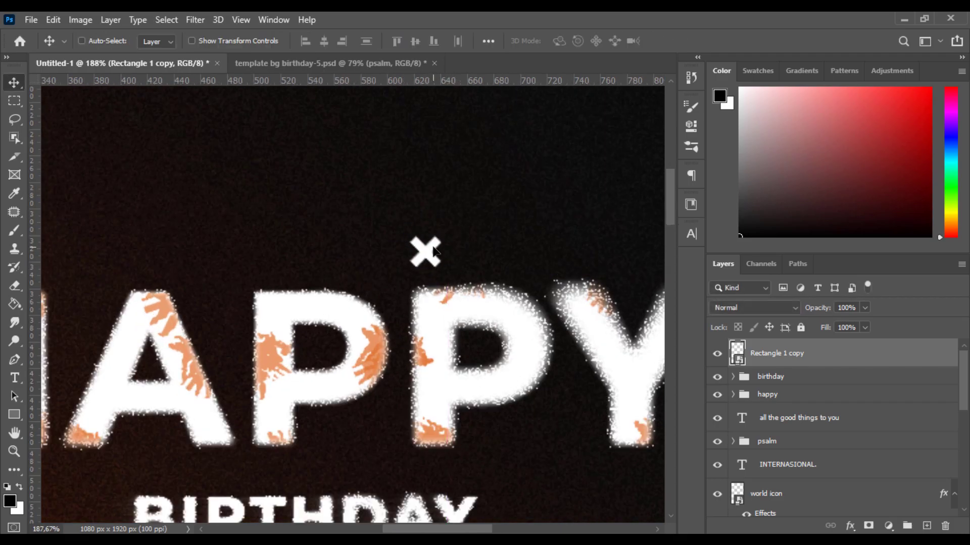
# Step: Duplicate the cross layer and shift the copy horizontally to sit above the first P of HAPPY
pyautogui.hotkey('ctrl', '0')
pyautogui.scroll(5, 368, 155)
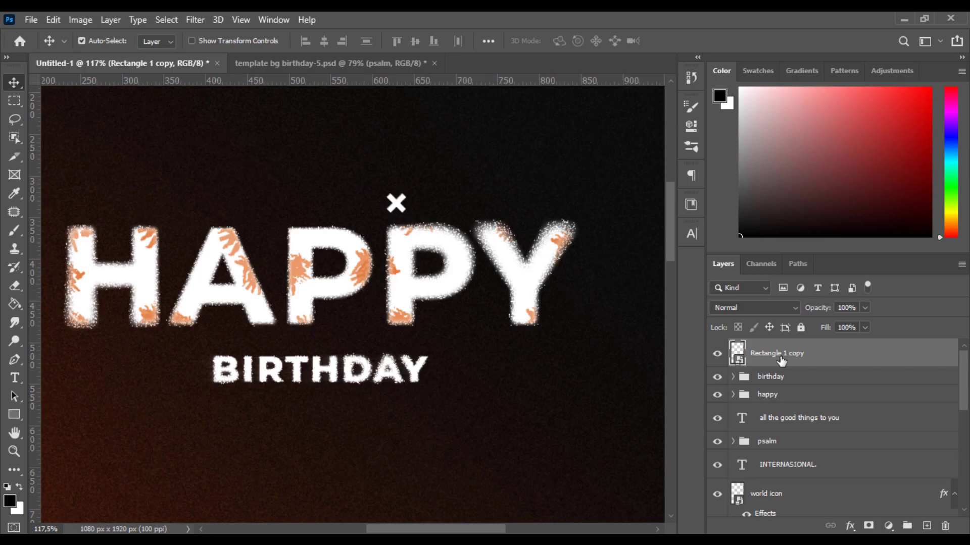
pyautogui.rightClick(772, 359)
pyautogui.click(648, 51)
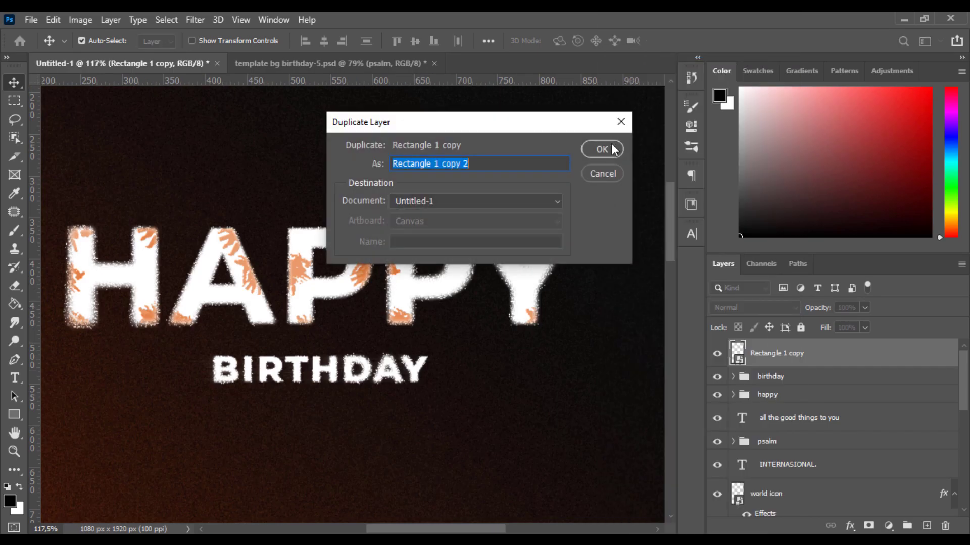
pyautogui.click(613, 147)
pyautogui.hotkey('ctrl', 't')
pyautogui.hotkey('shift', 'Left')
pyautogui.hotkey('shift', 'Left')
pyautogui.hotkey('shift', 'Left')
pyautogui.hotkey('shift', 'Left')
pyautogui.hotkey('shift', 'Left')
pyautogui.hotkey('shift', 'Left')
pyautogui.hotkey('shift', 'Left')
pyautogui.hotkey('shift', 'Left')
pyautogui.hotkey('shift', 'Left')
pyautogui.hotkey('shift', 'Left')
pyautogui.hotkey('shift', 'Left')
pyautogui.hotkey('shift', 'Left')
pyautogui.hotkey('shift', 'Left')
pyautogui.hotkey('shift', 'Left')
pyautogui.hotkey('shift', 'Left')
pyautogui.hotkey('shift', 'Left')
pyautogui.hotkey('shift', 'Left')
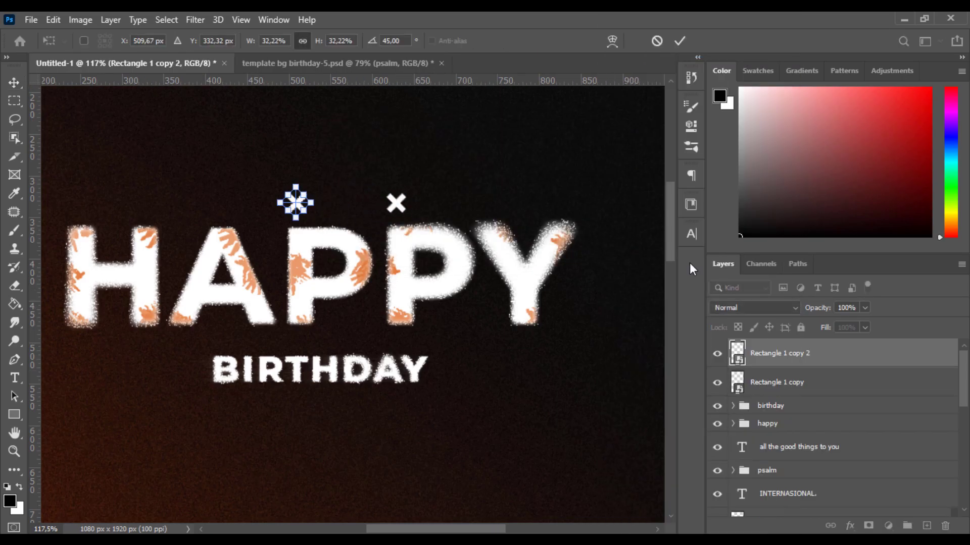
pyautogui.press('Return')
pyautogui.hotkey('ctrl', '0')
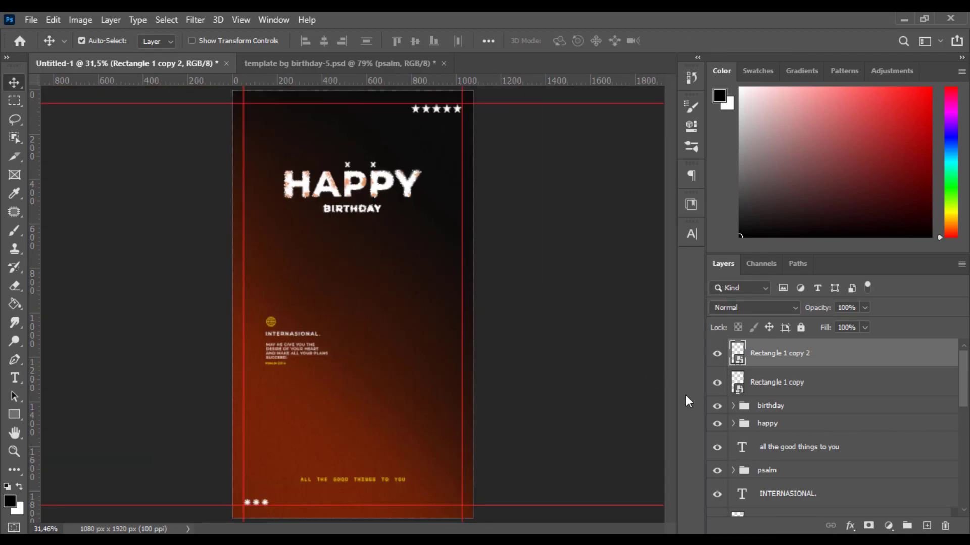
pyautogui.click(770, 405)
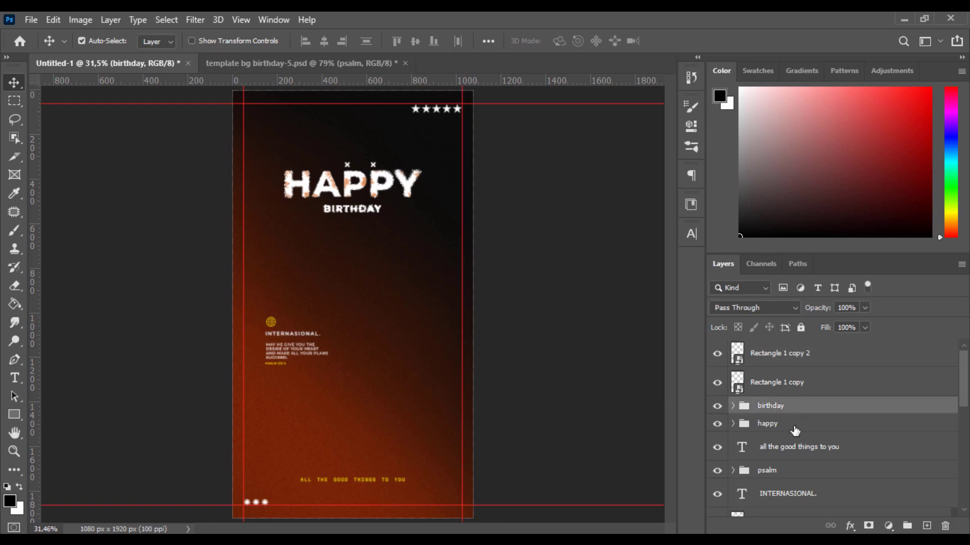
pyautogui.keyDown('ctrl'); pyautogui.click(770, 424); pyautogui.keyUp('ctrl')
pyautogui.hotkey('ctrl', 't')
pyautogui.click(510, 227)
pyautogui.click(700, 40)
# Step: Enlarge the happy and birthday groups together with both crosses slightly about their common centre
pyautogui.click(779, 356)
pyautogui.keyDown('shift'); pyautogui.click(773, 424); pyautogui.keyUp('shift')
pyautogui.hotkey('ctrl', 't')
pyautogui.click(510, 228)
pyautogui.moveTo(433, 186); pyautogui.dragTo(446, 188)
pyautogui.press('Return')
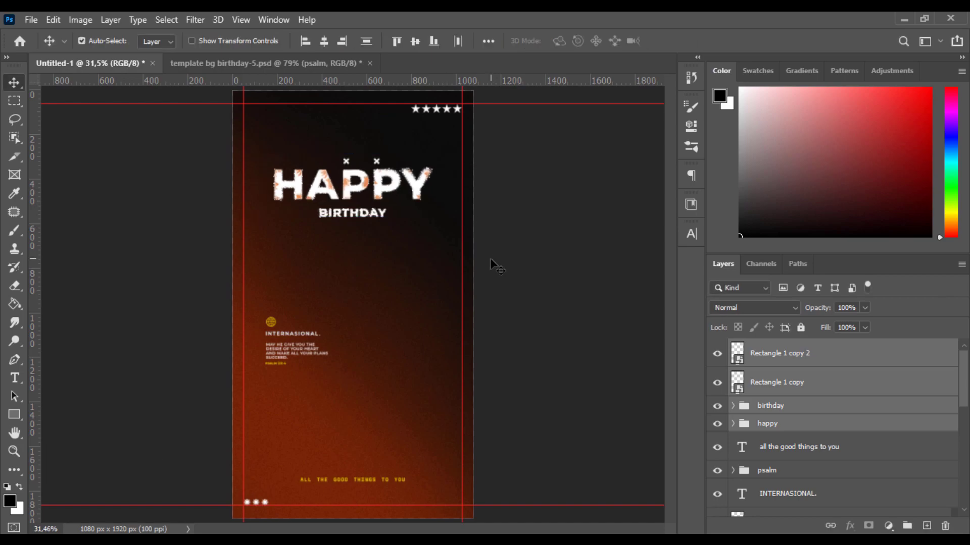
pyautogui.click(532, 372)
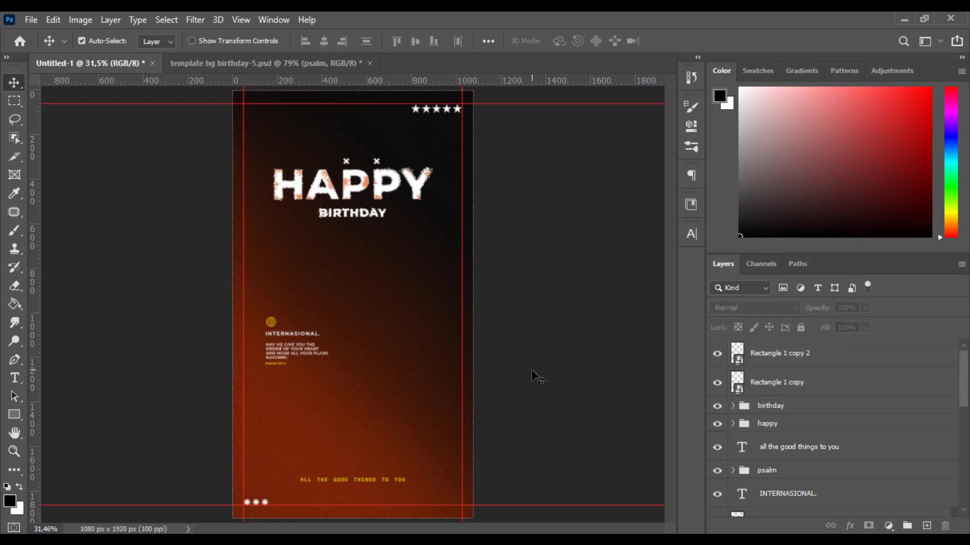
# Step: Group the psalm group, the INTERNASIONAL. text and the world icon under the name content
pyautogui.click(799, 470)
pyautogui.click(786, 447)
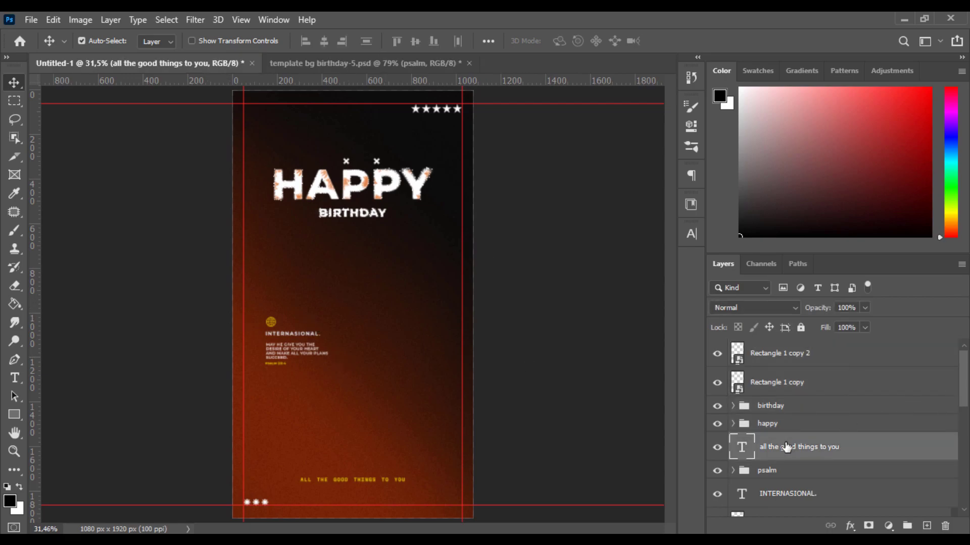
pyautogui.click(789, 475)
pyautogui.scroll(-2, 789, 475)
pyautogui.keyDown('shift'); pyautogui.click(792, 471); pyautogui.keyUp('shift')
pyautogui.click(907, 526)
pyautogui.doubleClick(769, 413)
pyautogui.write('content')
pyautogui.press('Return')
# Step: Move the content group slightly to the left, closer to the left margin guide
pyautogui.hotkey('ctrl', 't')
pyautogui.hotkey('shift', 'Left')
pyautogui.hotkey('shift', 'Left')
pyautogui.hotkey('shift', 'Left')
pyautogui.hotkey('shift', 'Left')
pyautogui.hotkey('shift', 'Left')
pyautogui.hotkey('shift', 'Left')
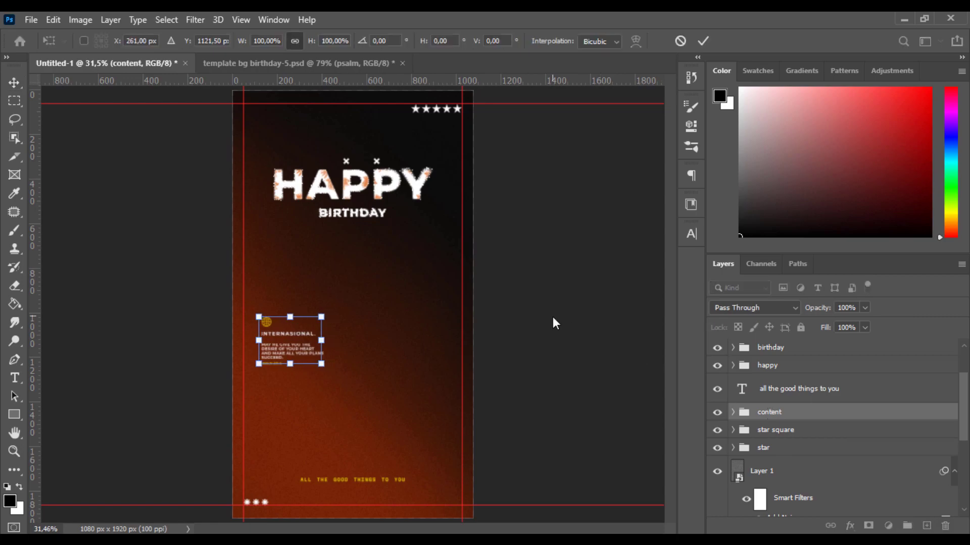
pyautogui.press('Return')
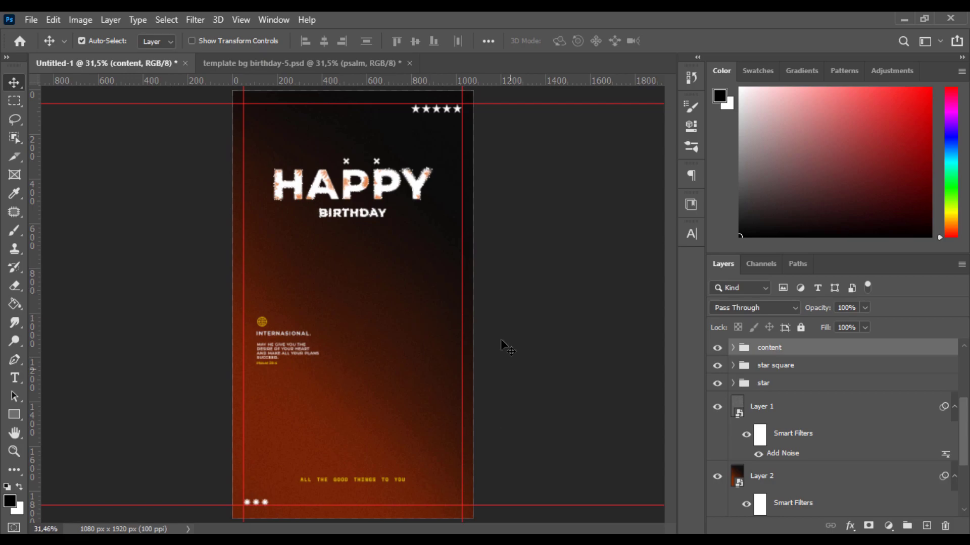
# Step: Group all layers except the Background and name the group edit
pyautogui.scroll(2, 933, 388)
pyautogui.moveTo(967, 383); pyautogui.dragTo(967, 456)
pyautogui.click(852, 476)
pyautogui.scroll(2, 852, 476)
pyautogui.scroll(3, 852, 480)
pyautogui.hotkey('ctrl', 'alt', 'a')
pyautogui.hotkey('ctrl', 'g')
pyautogui.doubleClick(766, 347)
pyautogui.write('edit')
pyautogui.press('Return')
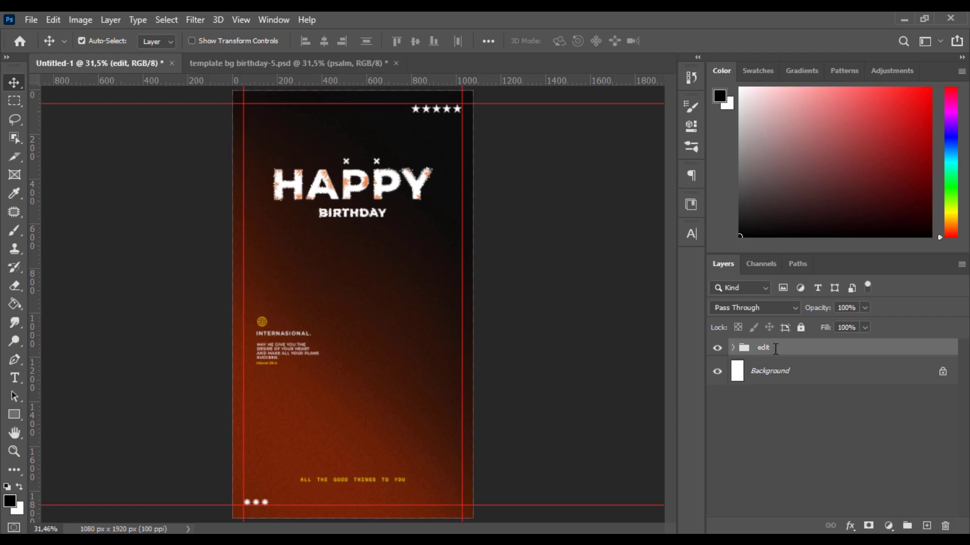
# Step: Stamp all visible layers into a new layer above the edit group and convert it to a smart object
pyautogui.rightClick(775, 349)
pyautogui.press('Escape')
pyautogui.hotkey('ctrl', 'shift', 'alt', 'e')
pyautogui.rightClick(782, 353)
pyautogui.click(676, 208)
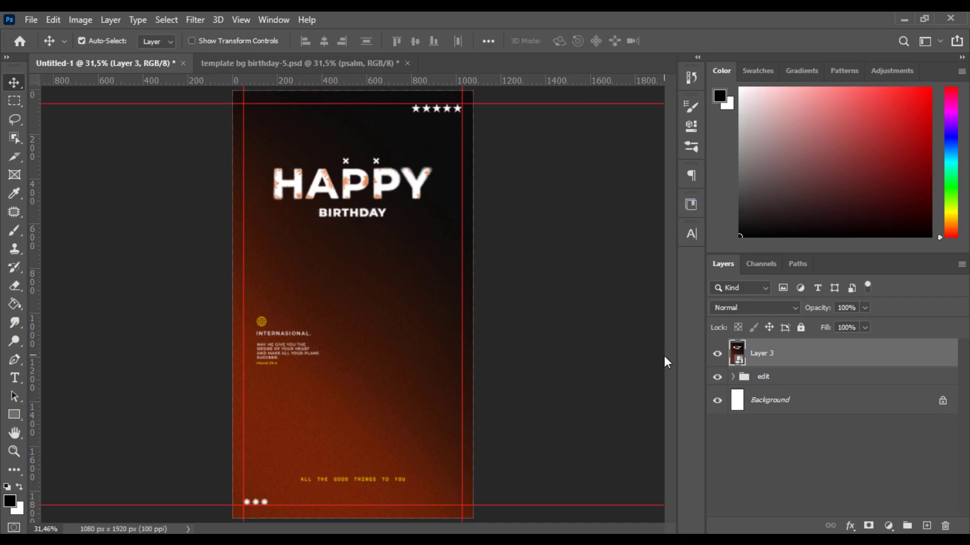
# Step: Open the Camera Raw filter on the stamped layer and set Contrast to +7 and Whites to -15
pyautogui.click(195, 20)
pyautogui.click(217, 103)
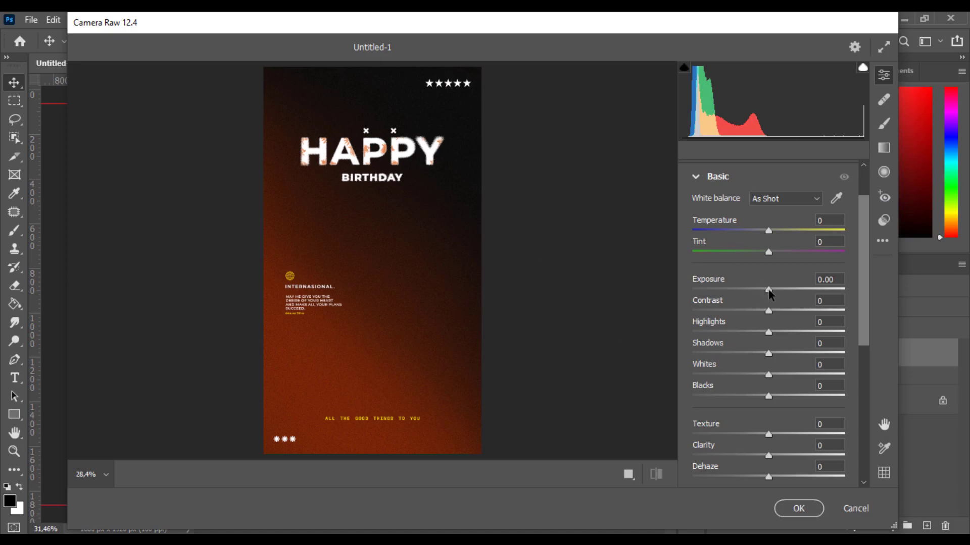
pyautogui.moveTo(768, 310); pyautogui.dragTo(775, 312)
pyautogui.moveTo(768, 375); pyautogui.dragTo(759, 377)
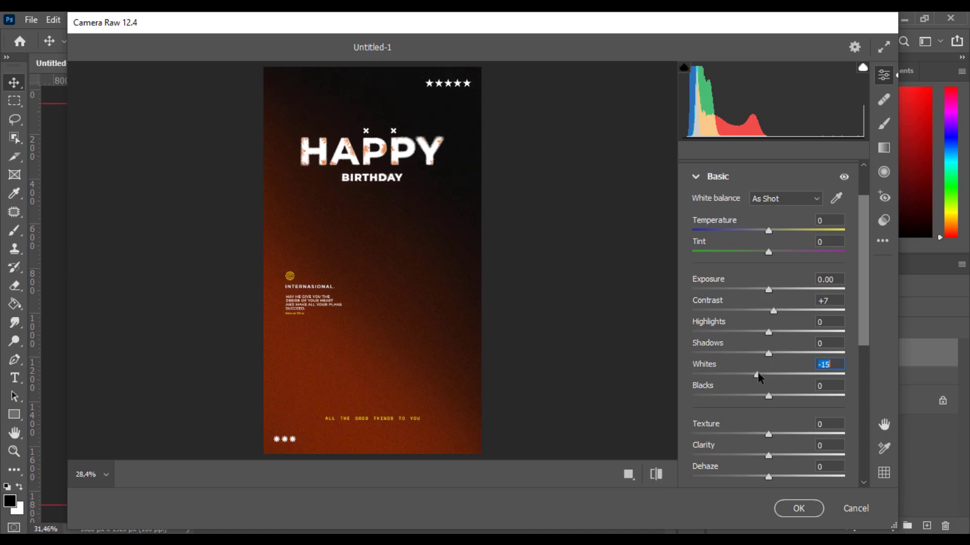
pyautogui.click(718, 177)
pyautogui.click(717, 229)
pyautogui.click(720, 175)
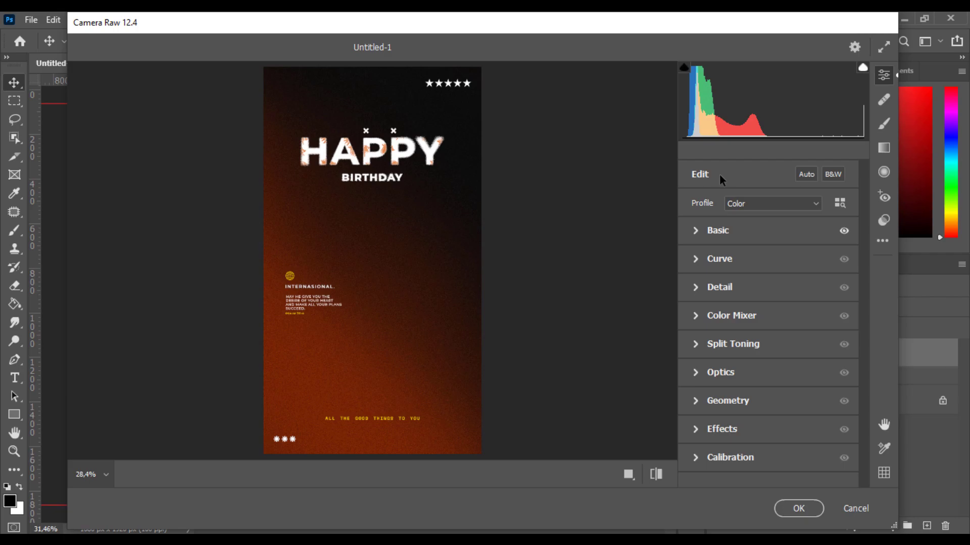
# Step: Fine-tune the image further starting with the Curve settings in Camera Raw and apply the filter
pyautogui.click(713, 259)
pyautogui.click(730, 363)
pyautogui.moveTo(798, 281); pyautogui.dragTo(806, 277)
pyautogui.click(771, 330)
pyautogui.moveTo(771, 329); pyautogui.dragTo(770, 322)
pyautogui.click(799, 508)
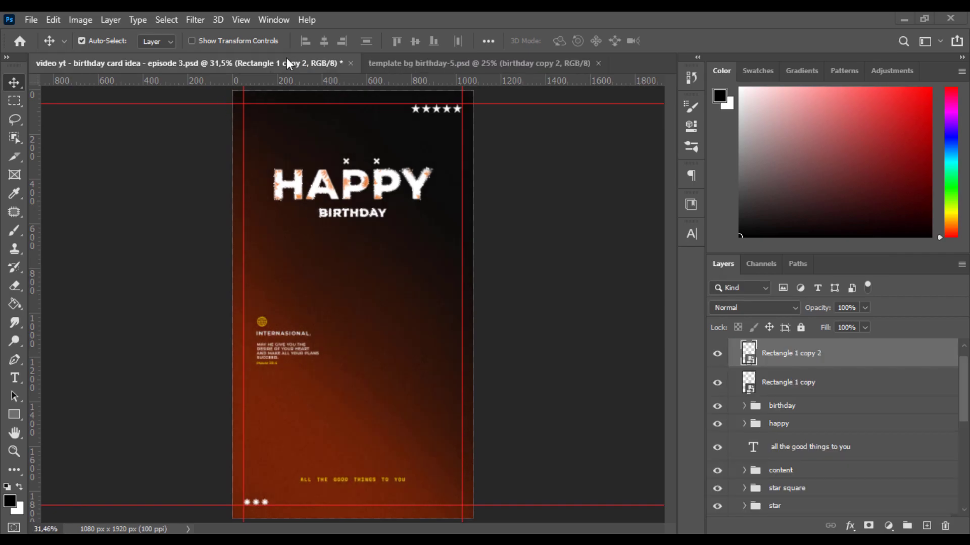
# Step: Find the HAPPY copy 2 layer in the happy group and reopen its Blur Gallery filter
pyautogui.click(744, 407)
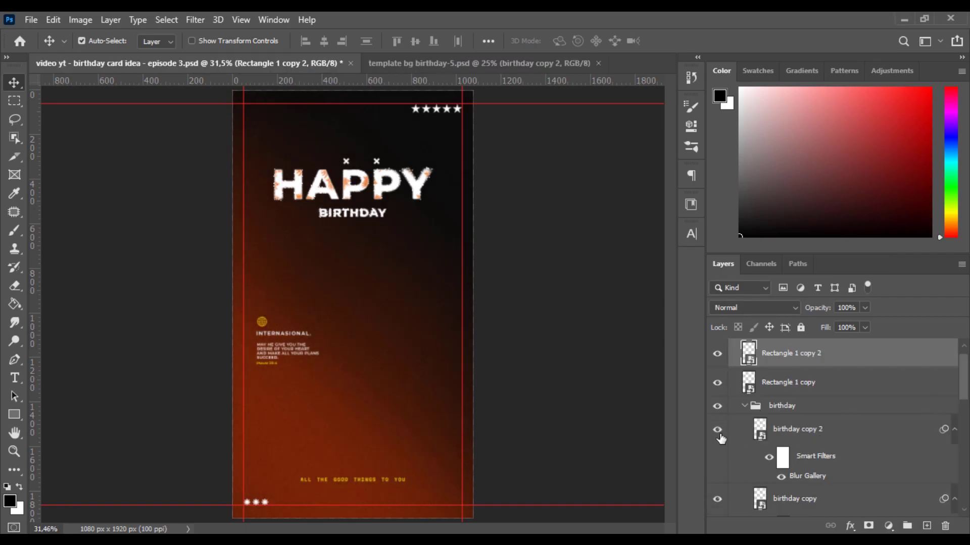
pyautogui.click(744, 406)
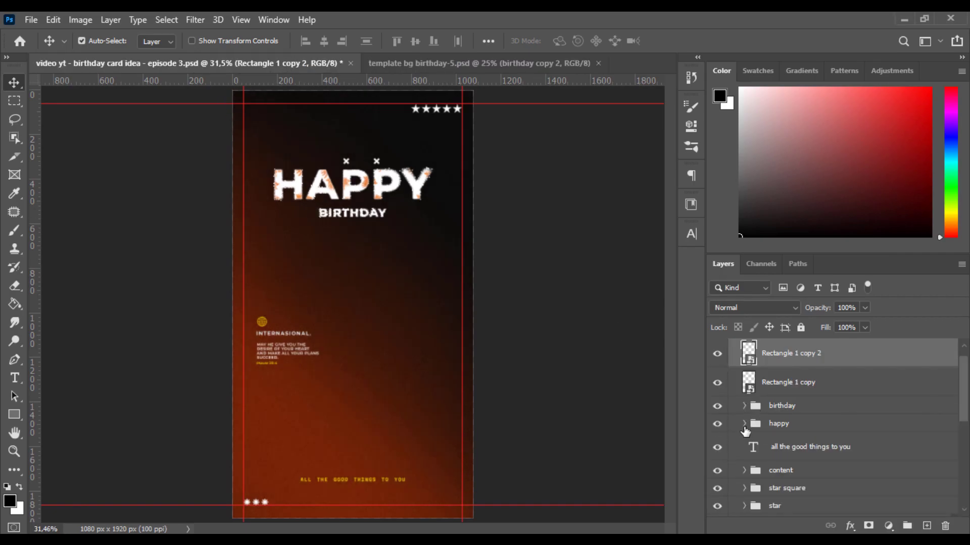
pyautogui.click(744, 424)
pyautogui.scroll(-1, 803, 464)
pyautogui.scroll(-2, 716, 464)
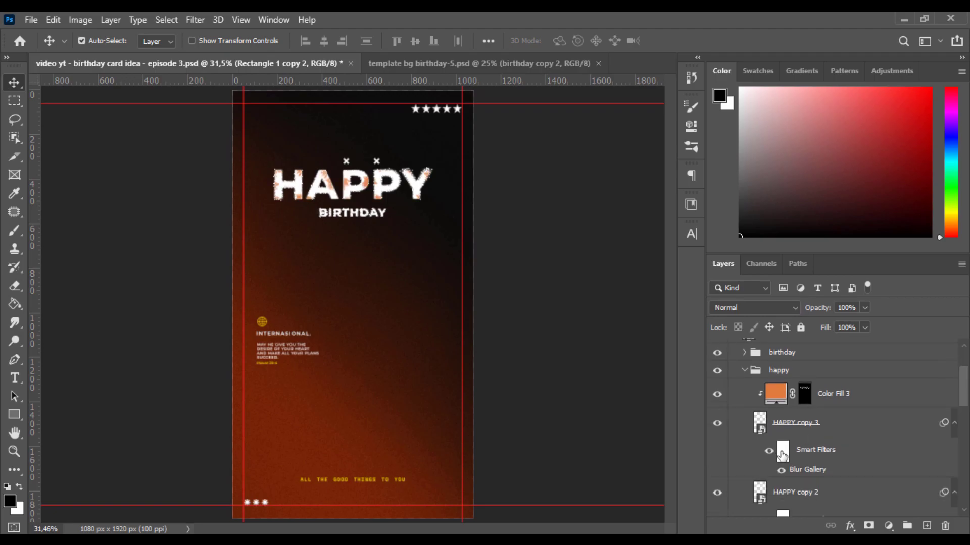
pyautogui.click(797, 427)
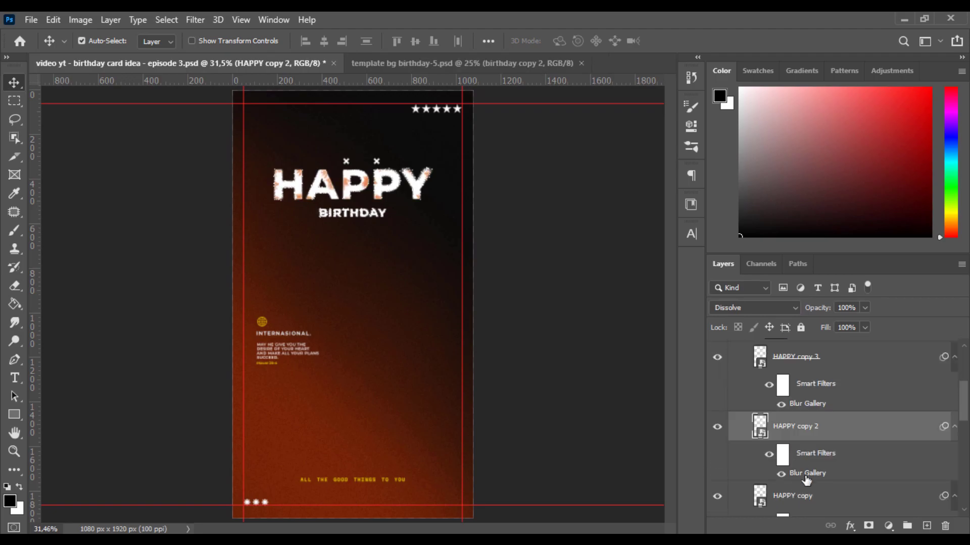
pyautogui.doubleClick(806, 475)
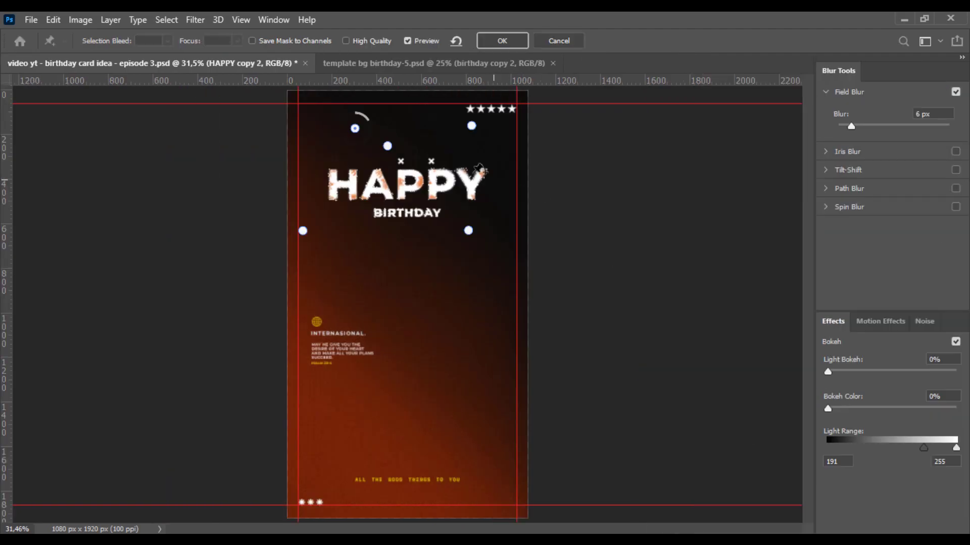
# Step: Adjust the blur strengths of the Field Blur pins around the HAPPY title
pyautogui.scroll(3, 323, 170)
pyautogui.moveTo(400, 117); pyautogui.dragTo(400, 142)
pyautogui.moveTo(323, 116); pyautogui.dragTo(324, 125)
pyautogui.click(207, 321)
pyautogui.moveTo(222, 319); pyautogui.dragTo(207, 337)
pyautogui.click(529, 320)
pyautogui.click(536, 116)
pyautogui.moveTo(547, 131); pyautogui.dragTo(542, 138)
# Step: Set the pin above the A to 2 px blur, move the upper-left pin above the H with 16 px blur, and apply
pyautogui.click(372, 156)
pyautogui.moveTo(385, 153); pyautogui.dragTo(380, 139)
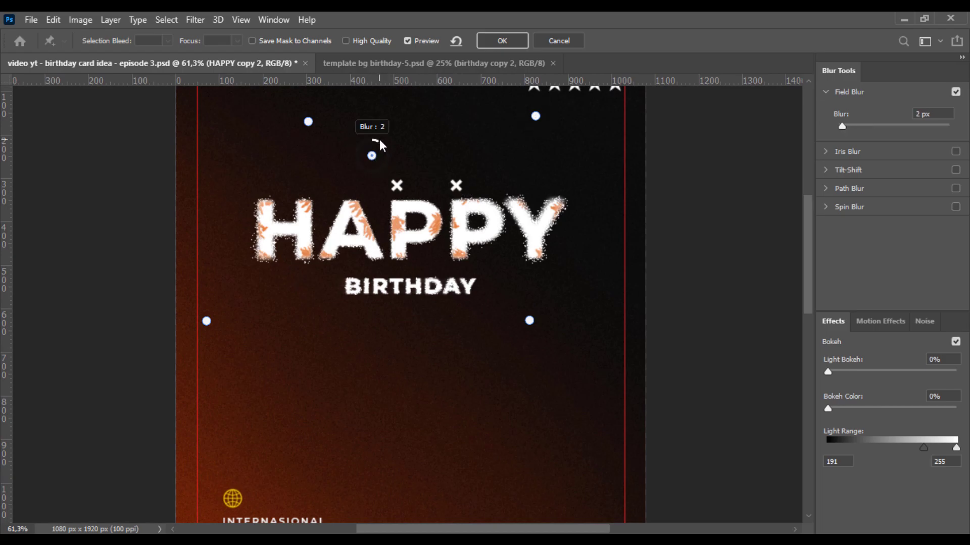
pyautogui.moveTo(308, 121); pyautogui.dragTo(269, 140)
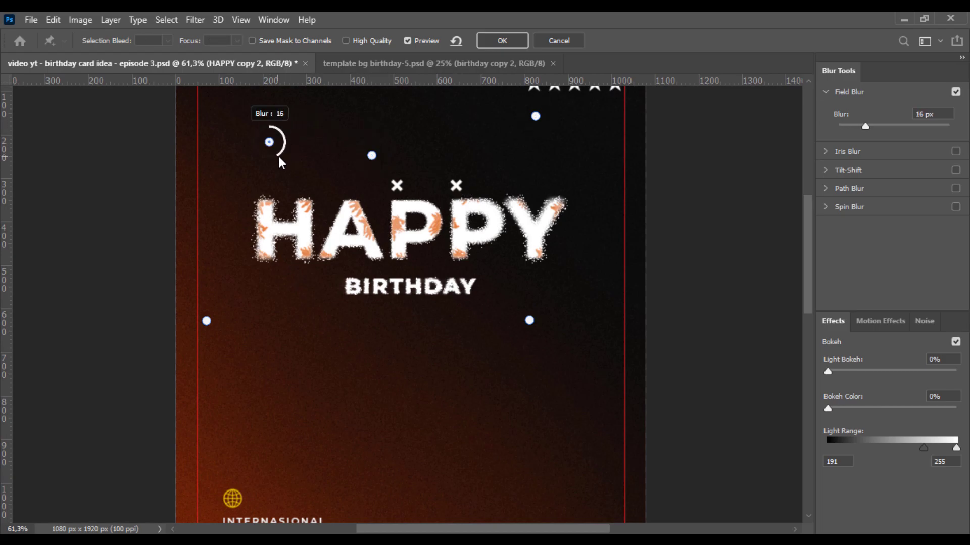
pyautogui.click(502, 41)
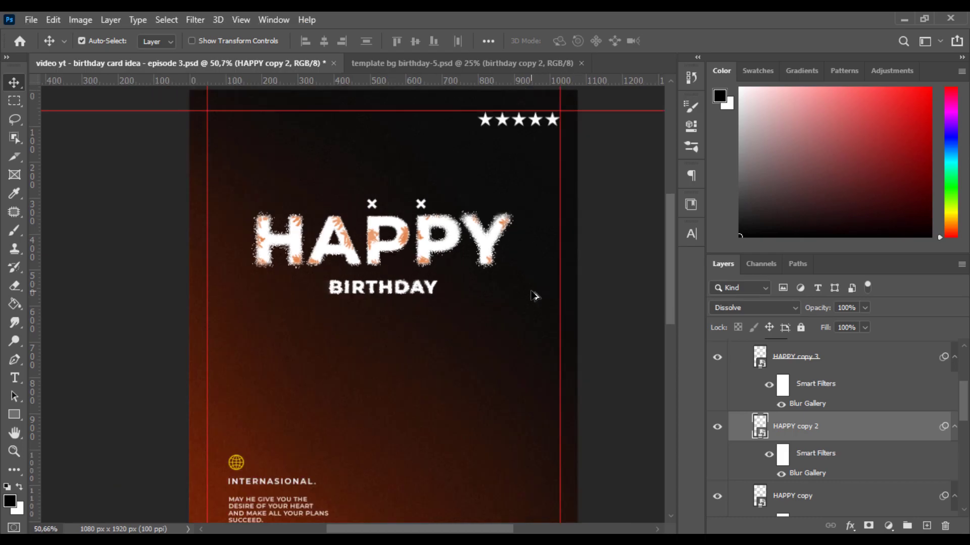
# Step: Reopen the HAPPY copy 2 Field Blur, add a pin with 19 px blur left of the H, and apply it
pyautogui.scroll(1, 275, 252)
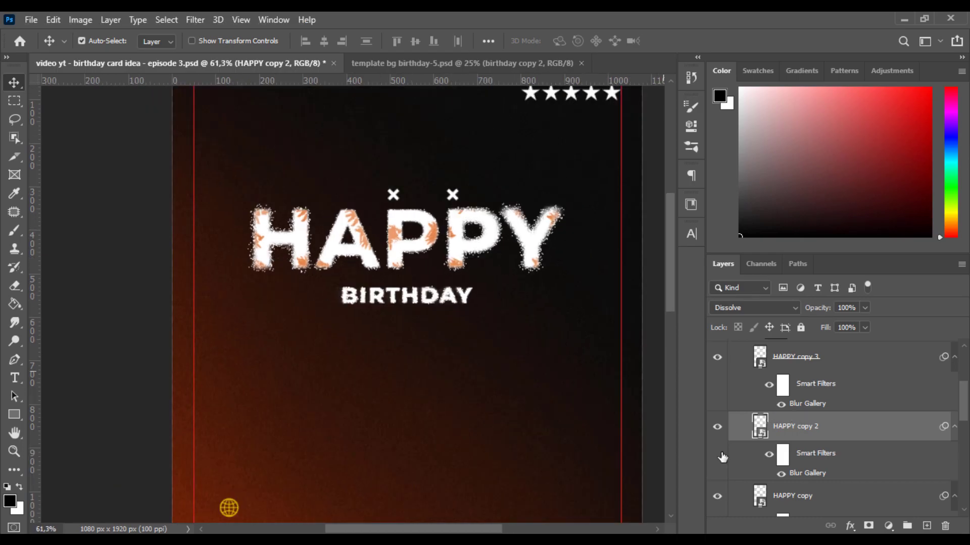
pyautogui.doubleClick(809, 475)
pyautogui.click(206, 220)
pyautogui.moveTo(206, 237); pyautogui.dragTo(208, 234)
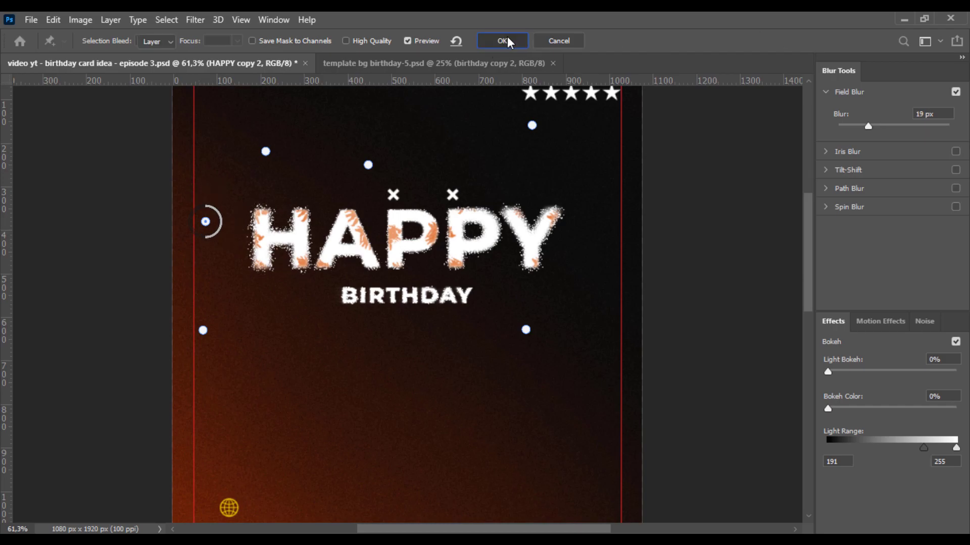
pyautogui.click(505, 40)
pyautogui.scroll(-2, 428, 298)
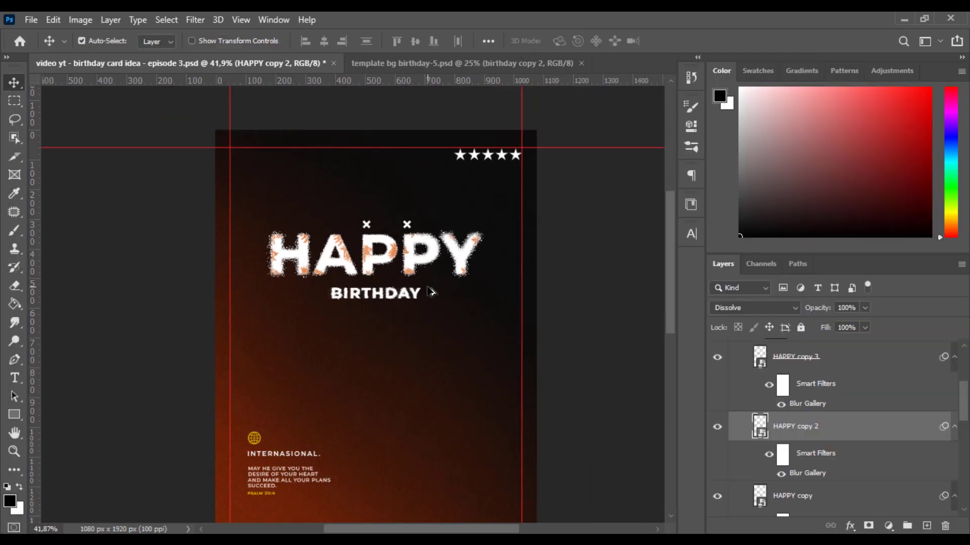
# Step: Move the portrait layer and its clipped Gradient Map 1 out of the happy group to directly above it
pyautogui.scroll(-1, 557, 352)
pyautogui.scroll(3, 823, 418)
pyautogui.click(858, 418)
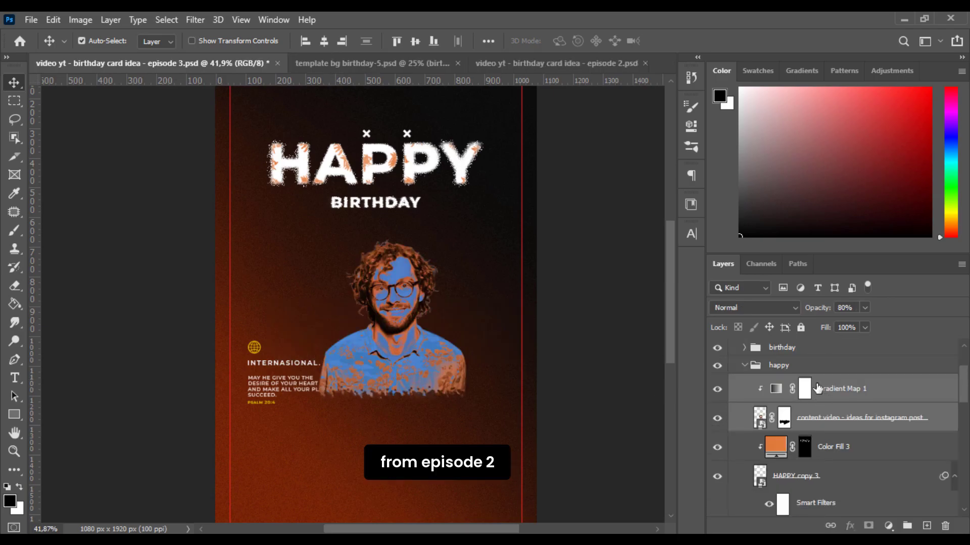
pyautogui.moveTo(856, 388); pyautogui.dragTo(849, 357)
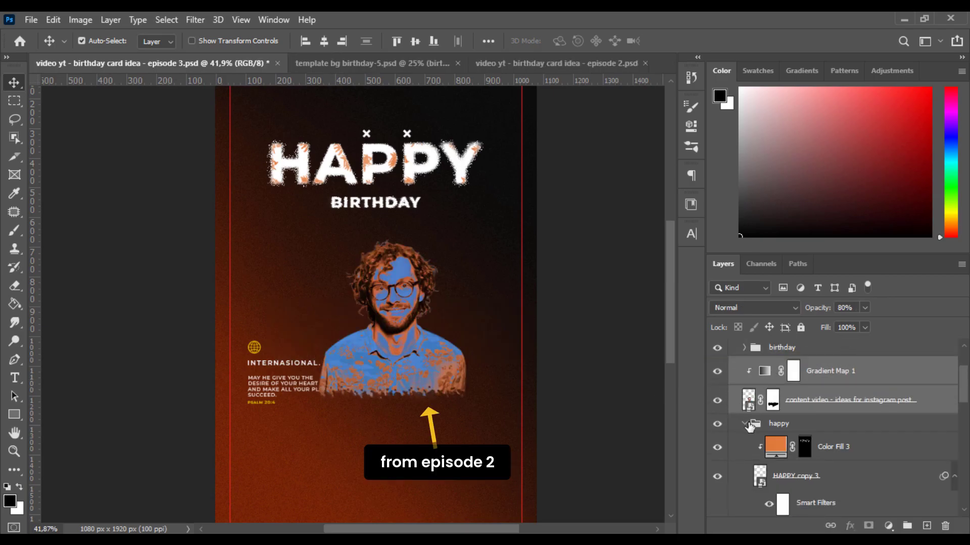
# Step: Collapse the happy group and move the portrait layer with its clipped Gradient Map 1 to the top inside the edit group
pyautogui.click(745, 425)
pyautogui.moveTo(823, 420); pyautogui.dragTo(837, 349)
pyautogui.scroll(1, 832, 361)
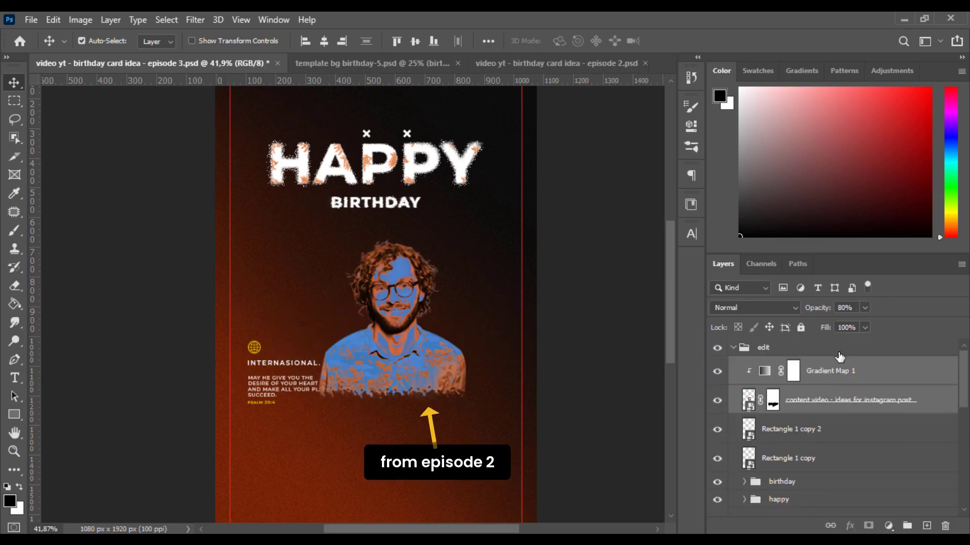
# Step: Enlarge the portrait to about 154% and place it against the canvas's right edge, below the BIRTHDAY title
pyautogui.scroll(-1, 500, 376)
pyautogui.hotkey('ctrl', 't')
pyautogui.moveTo(382, 281); pyautogui.dragTo(408, 300)
pyautogui.moveTo(456, 335); pyautogui.dragTo(526, 323)
pyautogui.moveTo(441, 358); pyautogui.dragTo(430, 362)
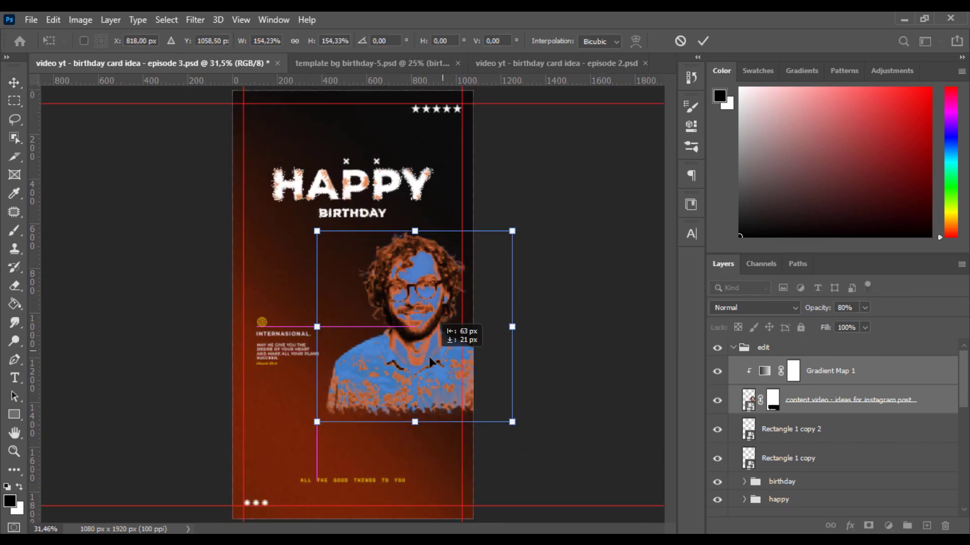
pyautogui.click(702, 41)
# Step: Touch up the portrait's ragged lower edge by brushing black on its layer mask
pyautogui.click(782, 398)
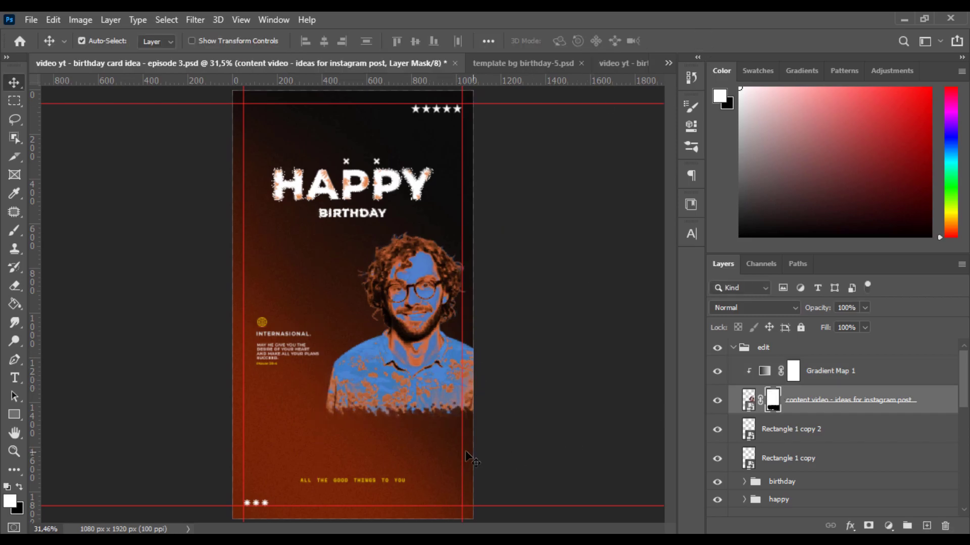
pyautogui.press('b')
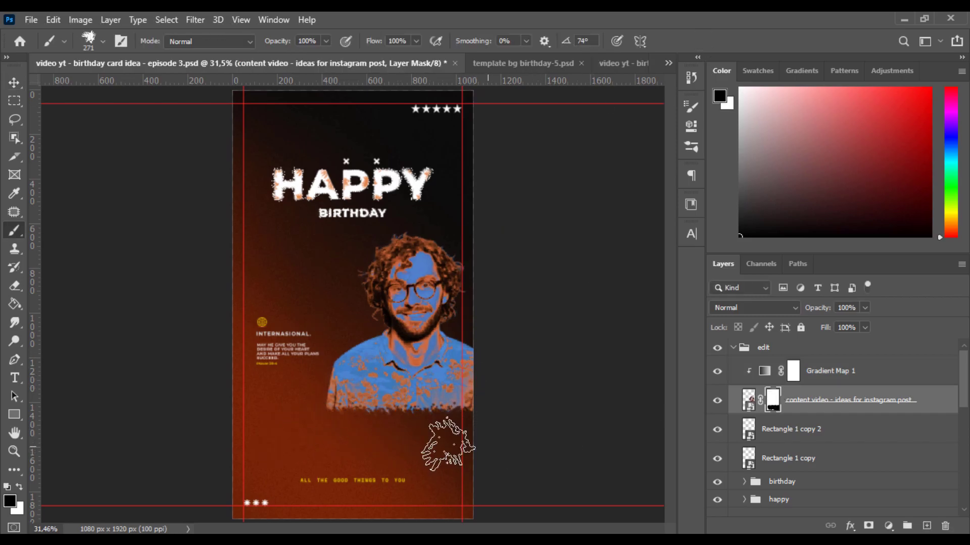
pyautogui.press('v')
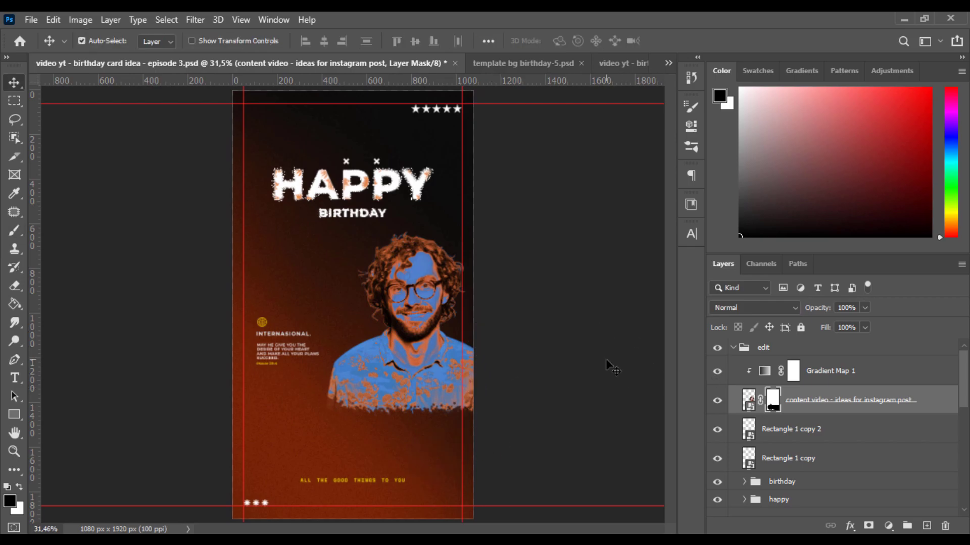
# Step: Nudge the portrait further right so its shoulder runs past the canvas edge
pyautogui.hotkey('shift', 'Right')
pyautogui.hotkey('shift', 'Right')
pyautogui.hotkey('shift', 'Right')
pyautogui.hotkey('shift', 'Right')
pyautogui.hotkey('shift', 'Right')
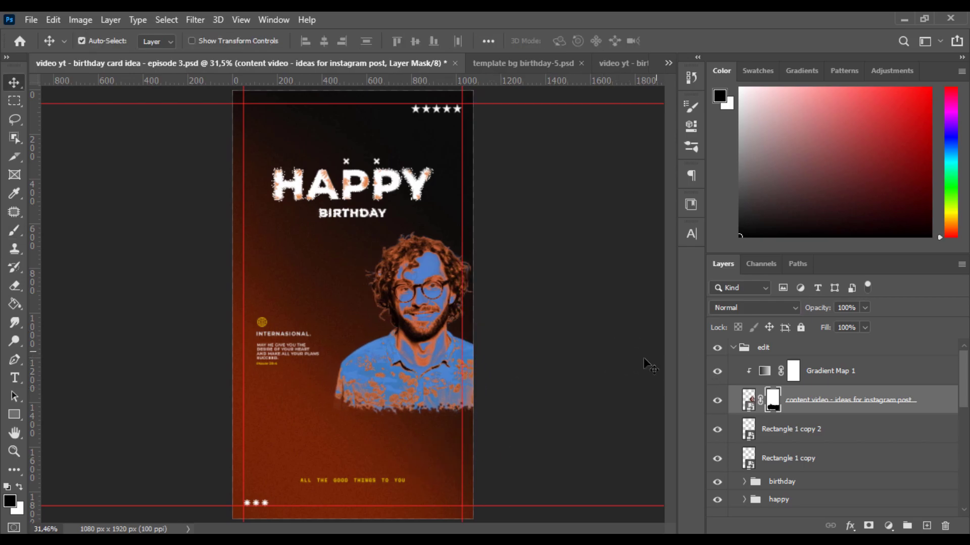
# Step: Edit the gradient of Gradient Map 1 and recolor its blue stop to a fully saturated red
pyautogui.doubleClick(764, 370)
pyautogui.click(616, 151)
pyautogui.moveTo(787, 346); pyautogui.dragTo(704, 345)
pyautogui.click(824, 345)
pyautogui.doubleClick(824, 346)
pyautogui.moveTo(784, 277)
pyautogui.mouseDown()
pyautogui.moveTo(776, 368)
pyautogui.moveTo(780, 357)
pyautogui.mouseUp()
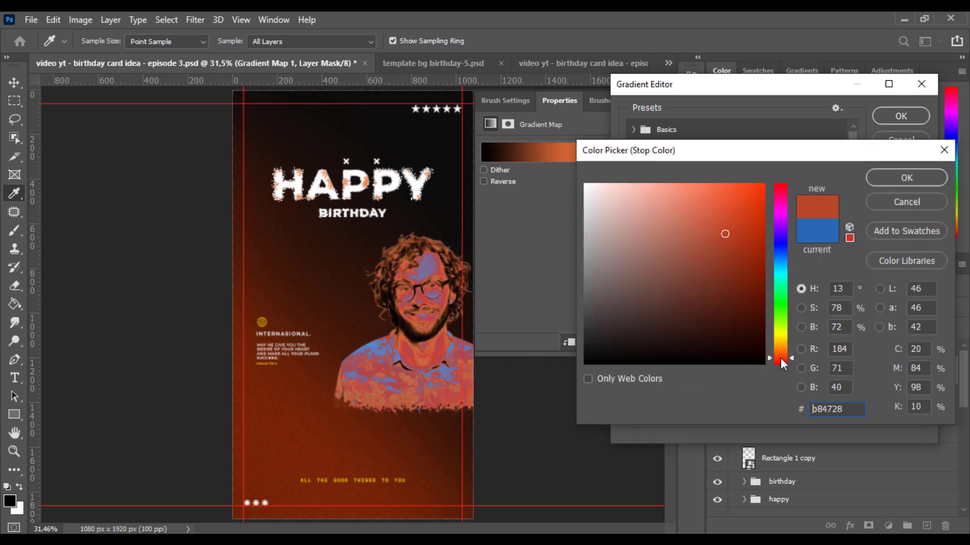
pyautogui.moveTo(726, 228); pyautogui.dragTo(740, 197)
pyautogui.moveTo(792, 362); pyautogui.dragTo(792, 364)
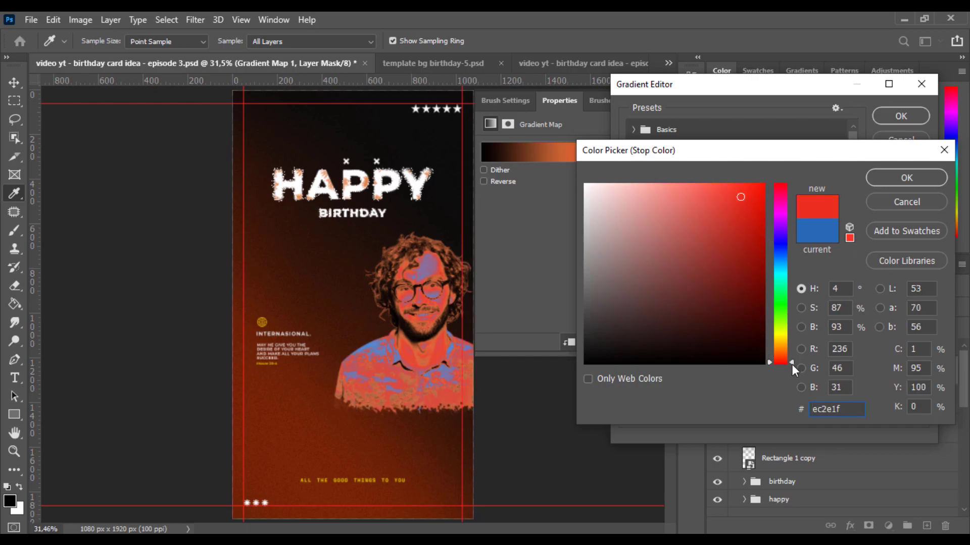
pyautogui.moveTo(741, 197); pyautogui.dragTo(782, 201)
pyautogui.press('Return')
# Step: Delete the rightmost gradient stop and shift the red and orange stops further toward the bright end
pyautogui.click(900, 345)
pyautogui.click(876, 406)
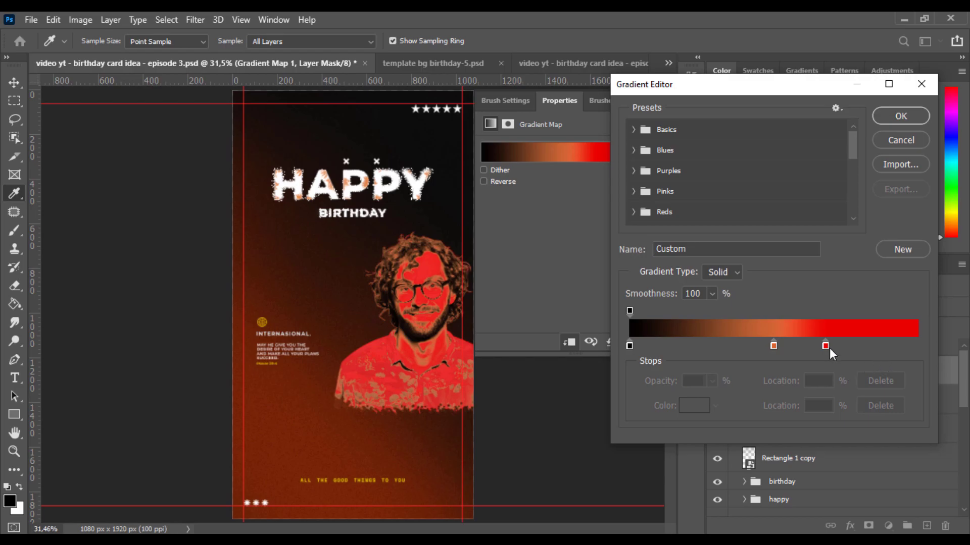
pyautogui.moveTo(825, 345); pyautogui.dragTo(907, 345)
pyautogui.moveTo(773, 346); pyautogui.dragTo(803, 345)
# Step: Add a near-black color stop at 19% of the portrait's gradient map
pyautogui.click(683, 346)
pyautogui.click(697, 404)
pyautogui.moveTo(624, 326)
pyautogui.mouseDown()
pyautogui.moveTo(577, 307)
pyautogui.moveTo(543, 338)
pyautogui.moveTo(560, 343)
pyautogui.mouseUp()
pyautogui.click(906, 178)
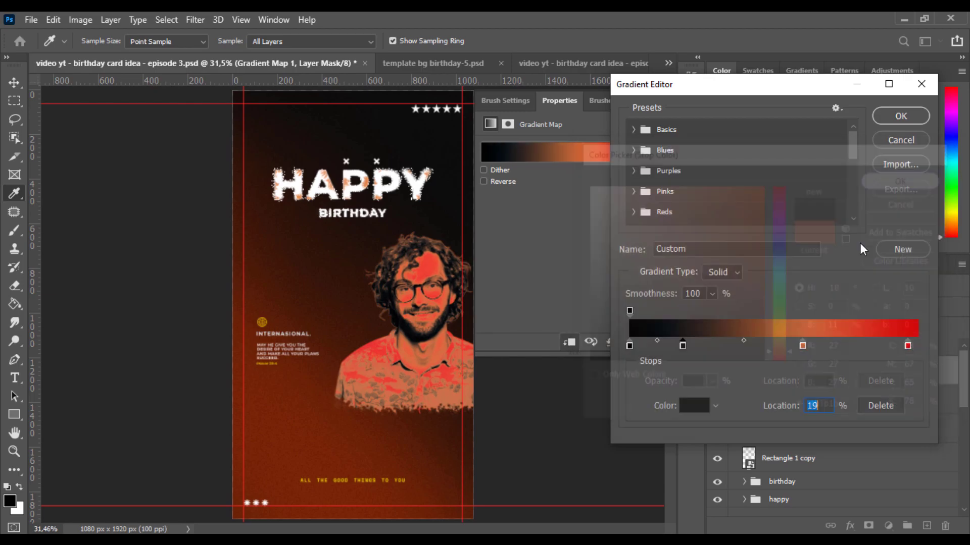
# Step: Move the red stop to 90%, recolor it golden yellow, and apply the gradient
pyautogui.moveTo(907, 345); pyautogui.dragTo(876, 346)
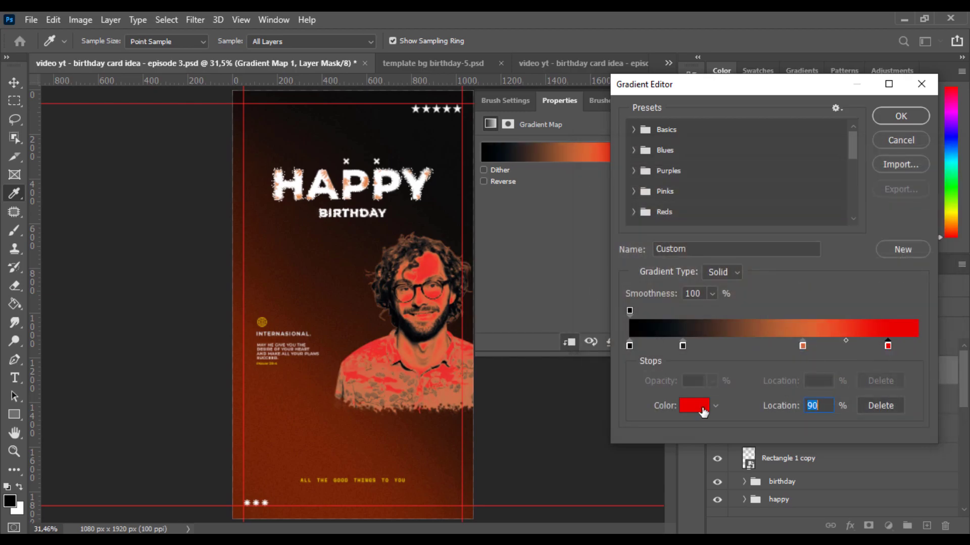
pyautogui.click(695, 406)
pyautogui.write('c50000')
pyautogui.moveTo(793, 363); pyautogui.dragTo(790, 344)
pyautogui.click(761, 211)
pyautogui.moveTo(741, 207); pyautogui.dragTo(752, 210)
pyautogui.click(870, 180)
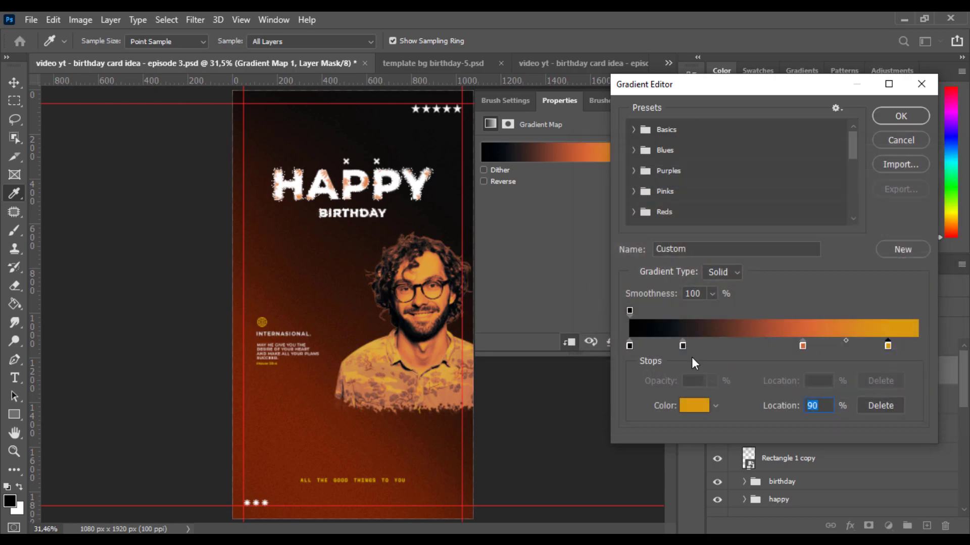
pyautogui.click(896, 116)
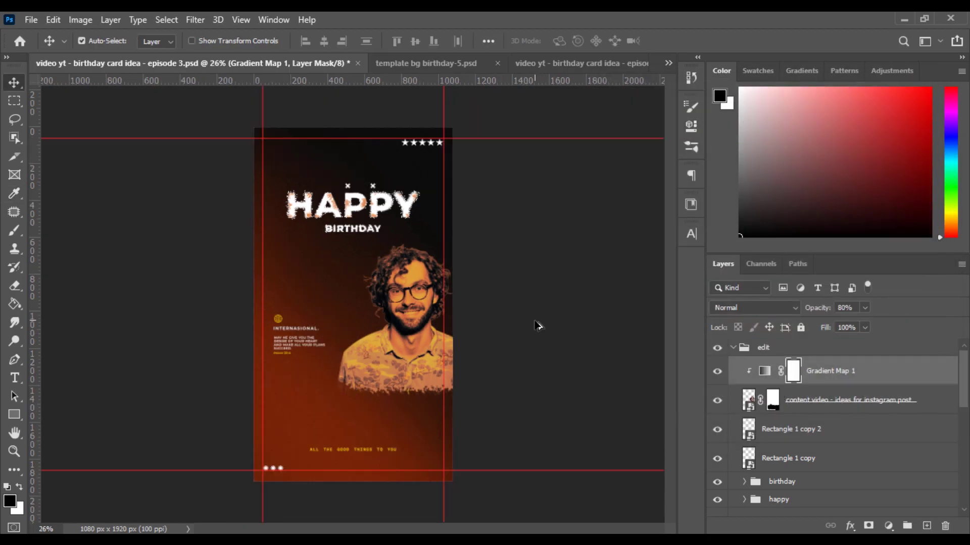
# Step: Group Gradient Map 1 with the portrait layer and name the group person
pyautogui.keyDown('shift'); pyautogui.click(803, 404); pyautogui.keyUp('shift')
pyautogui.click(907, 526)
pyautogui.doubleClick(782, 365)
pyautogui.write('person')
pyautogui.press('Return')
# Step: Scale the person group down and move it left to sit fully inside the canvas, beside the verse text
pyautogui.hotkey('ctrl', 't')
pyautogui.moveTo(423, 345); pyautogui.dragTo(388, 365)
pyautogui.moveTo(483, 347); pyautogui.dragTo(473, 347)
pyautogui.moveTo(410, 351); pyautogui.dragTo(409, 355)
pyautogui.press('Return')
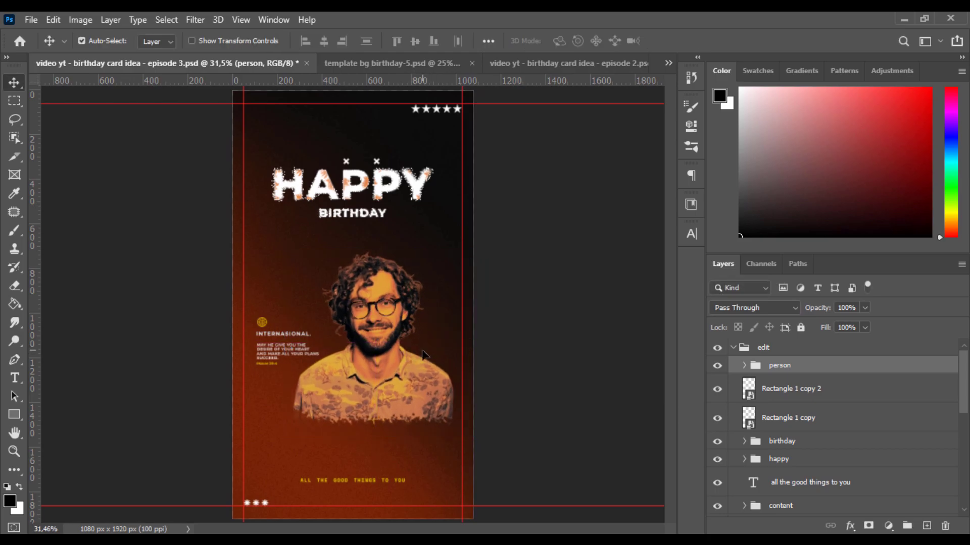
# Step: Nudge the person group right to the right margin guide and slightly upward
pyautogui.hotkey('shift', 'Right')
pyautogui.hotkey('shift', 'Right')
pyautogui.hotkey('shift', 'Right')
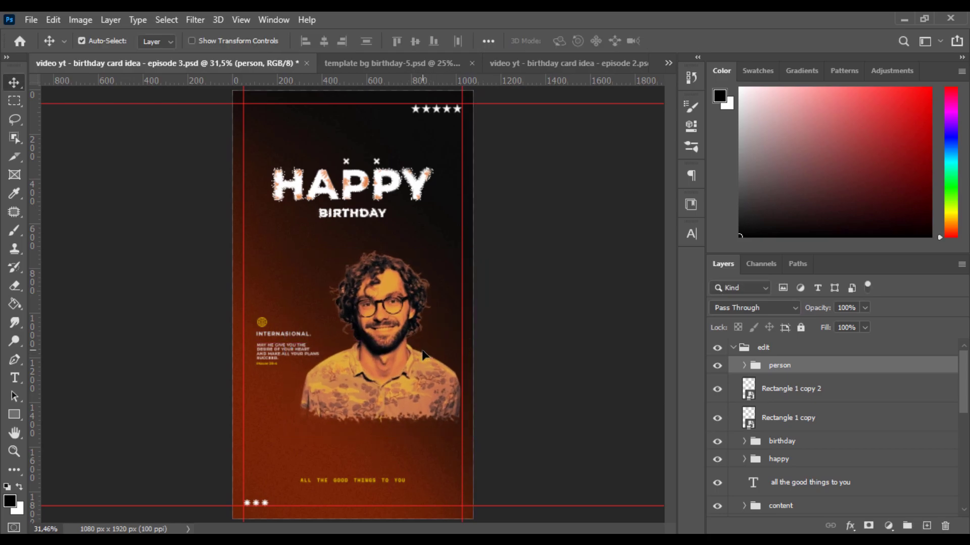
pyautogui.hotkey('shift', 'Up')
pyautogui.hotkey('shift', 'Up')
pyautogui.hotkey('shift', 'Up')
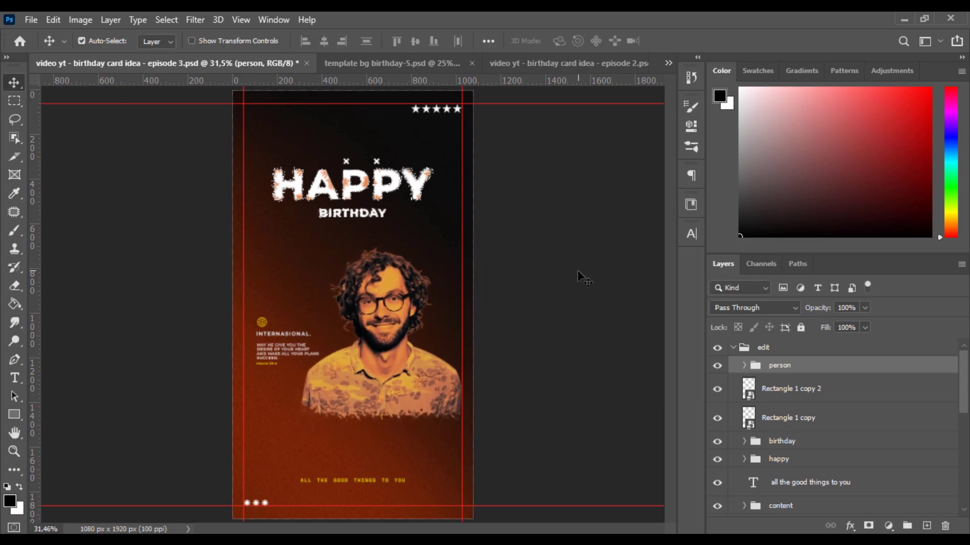
# Step: Save the birthday card document and collapse the edit group
pyautogui.hotkey('ctrl', 's')
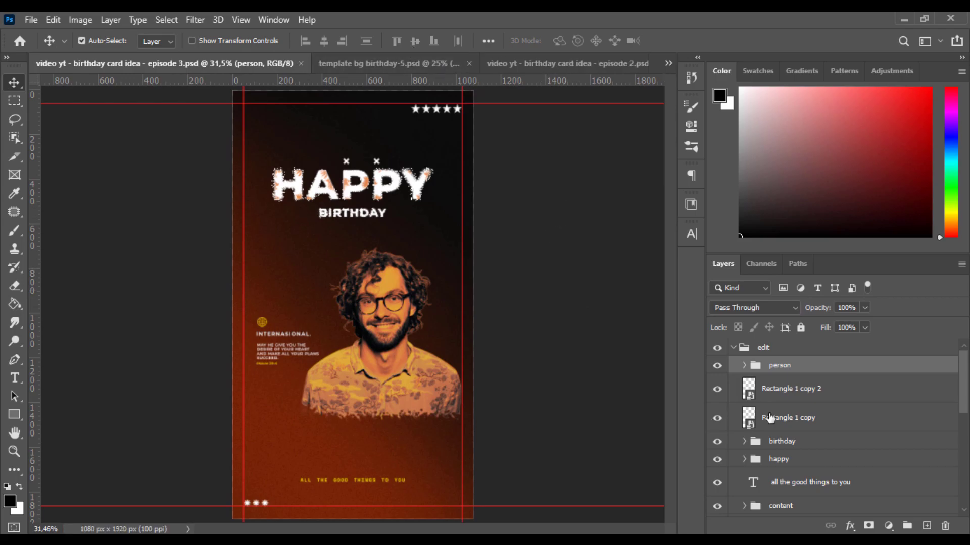
pyautogui.click(733, 349)
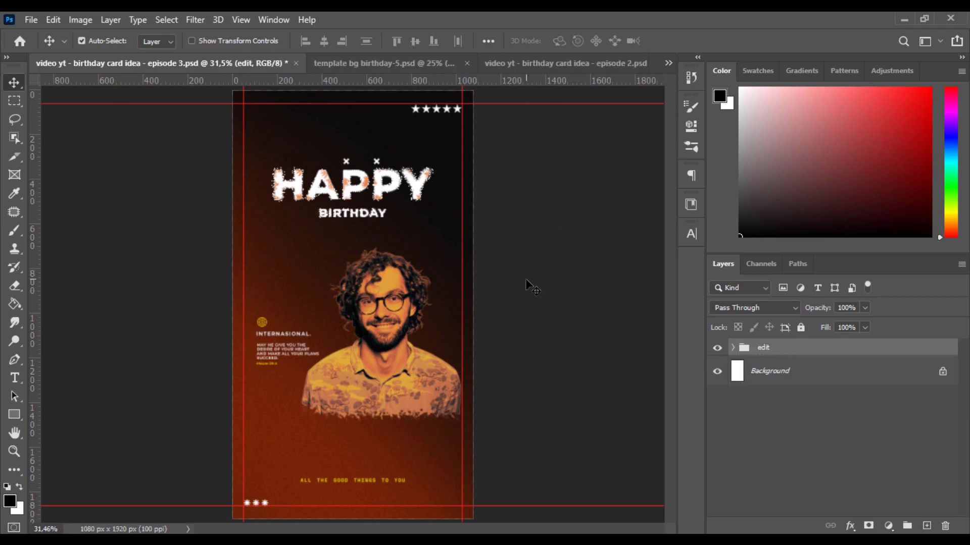